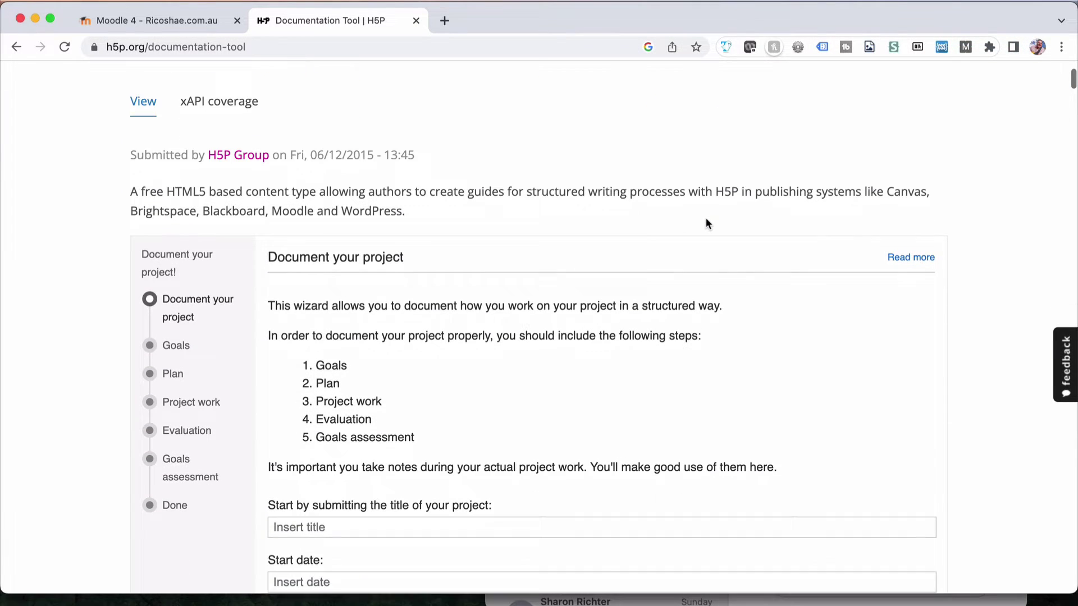
scroll(705, 217, down, 2)
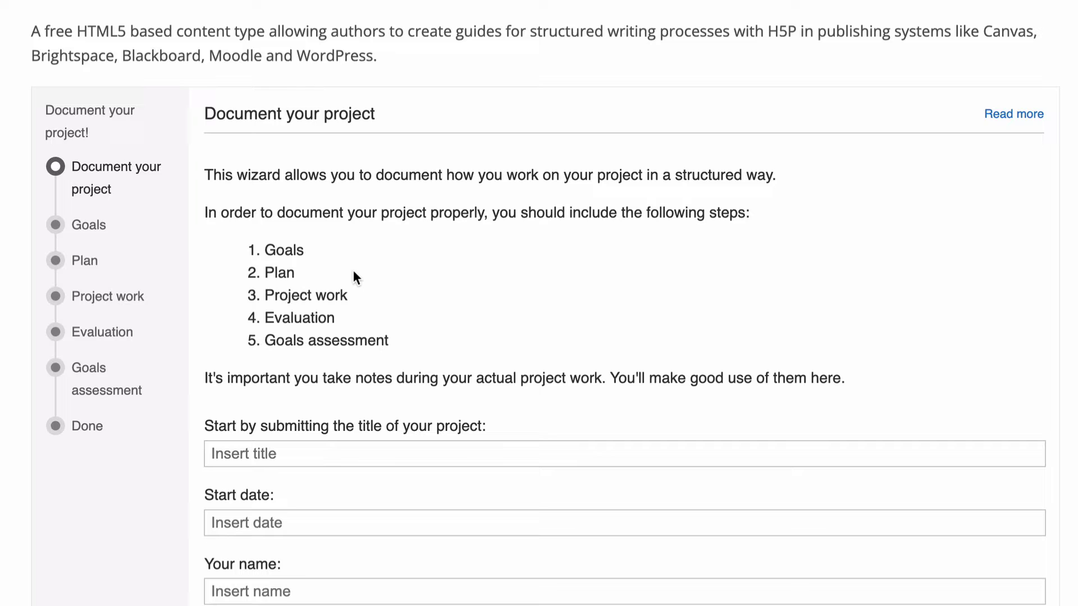
Scroll down the Documentation Tool demo to the empty 'Document your project' fields
scroll(352, 271, down, 1)
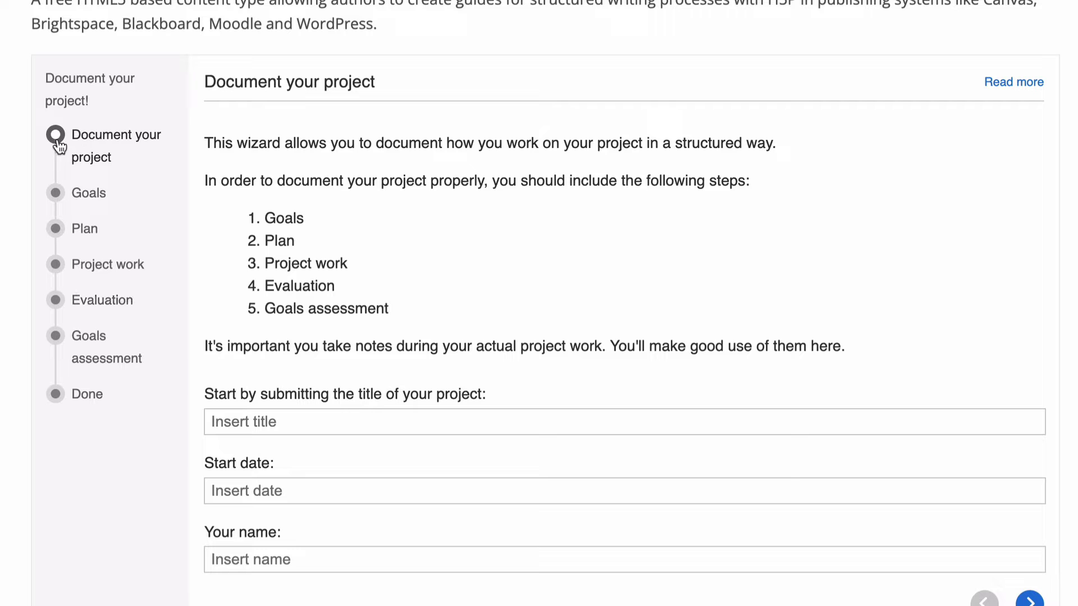
Fill the project title, start date and name with placeholder text, then go to Goals
click(301, 422)
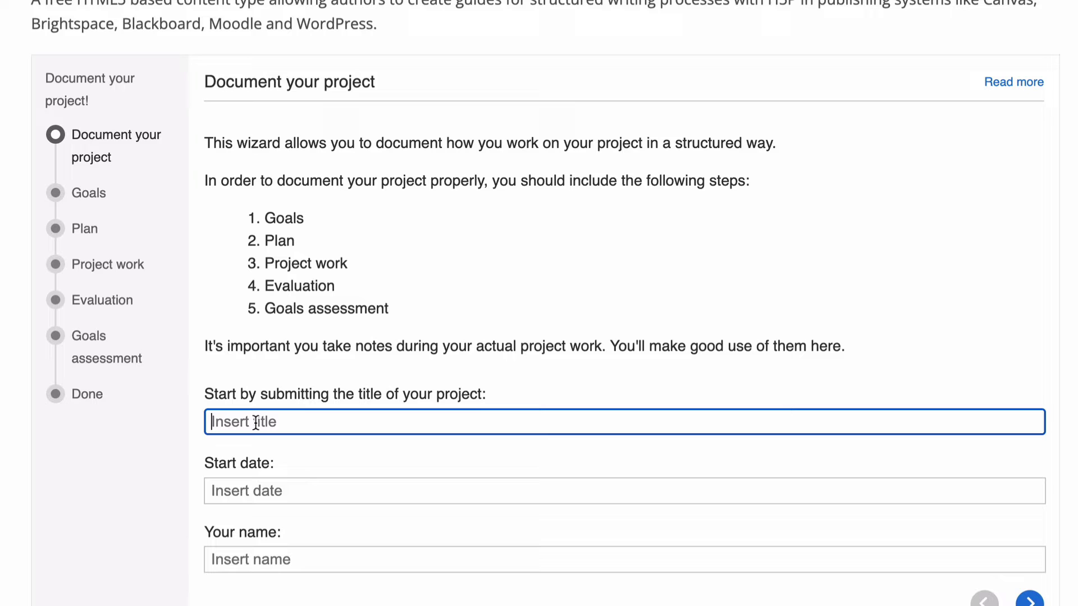
text(ghghjghk)
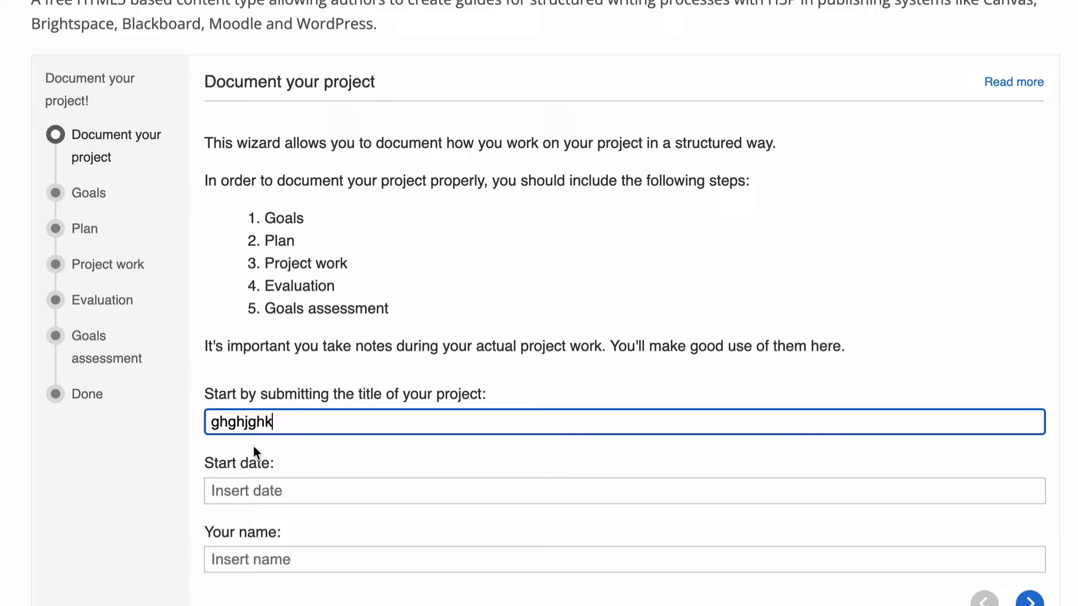
click(238, 495)
text(hkhjklh)
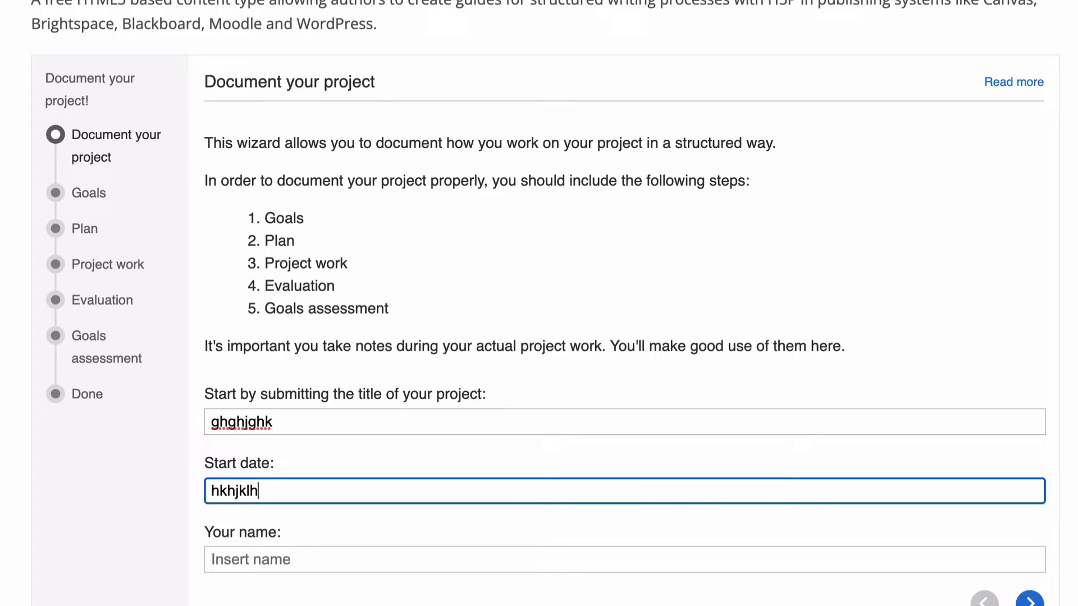
click(260, 570)
text(jhjhlkhj)
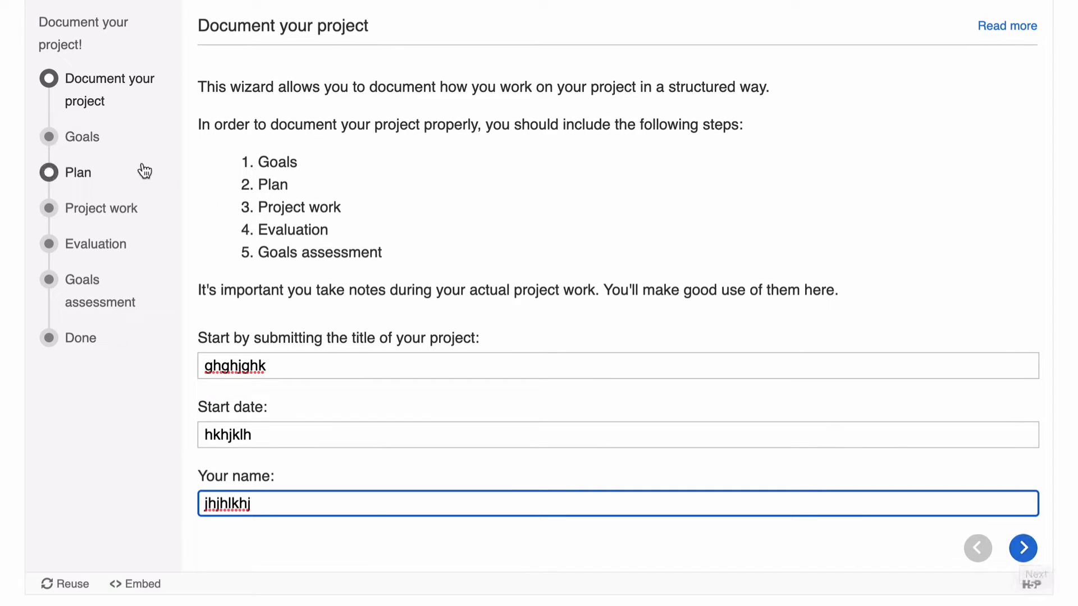
click(80, 137)
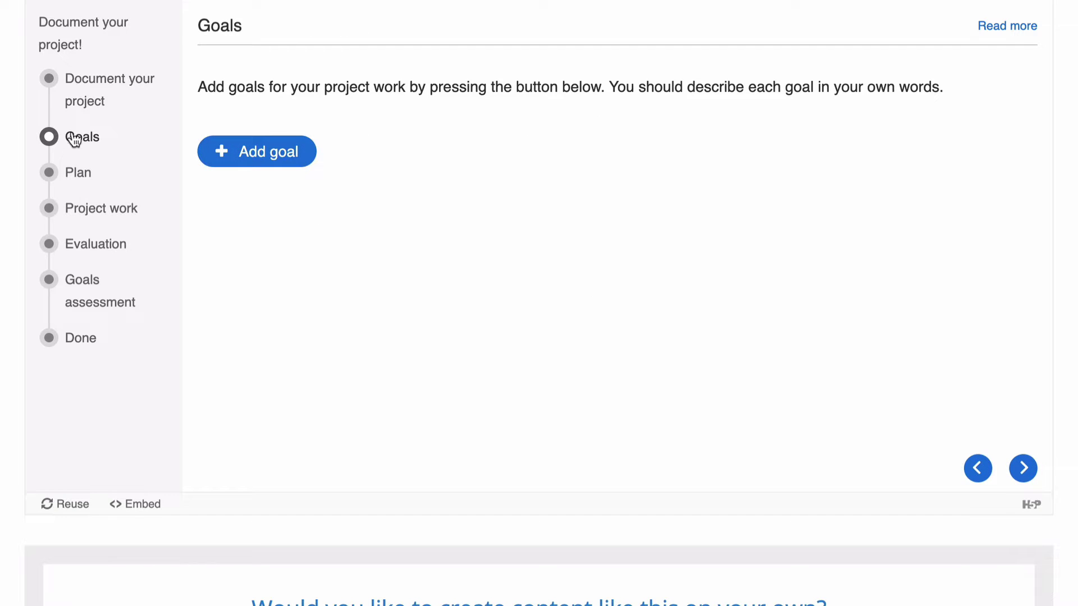
Add goals 'goal 1', 'goal 2' and 'goal 3', briefly checking Plan before returning
click(257, 160)
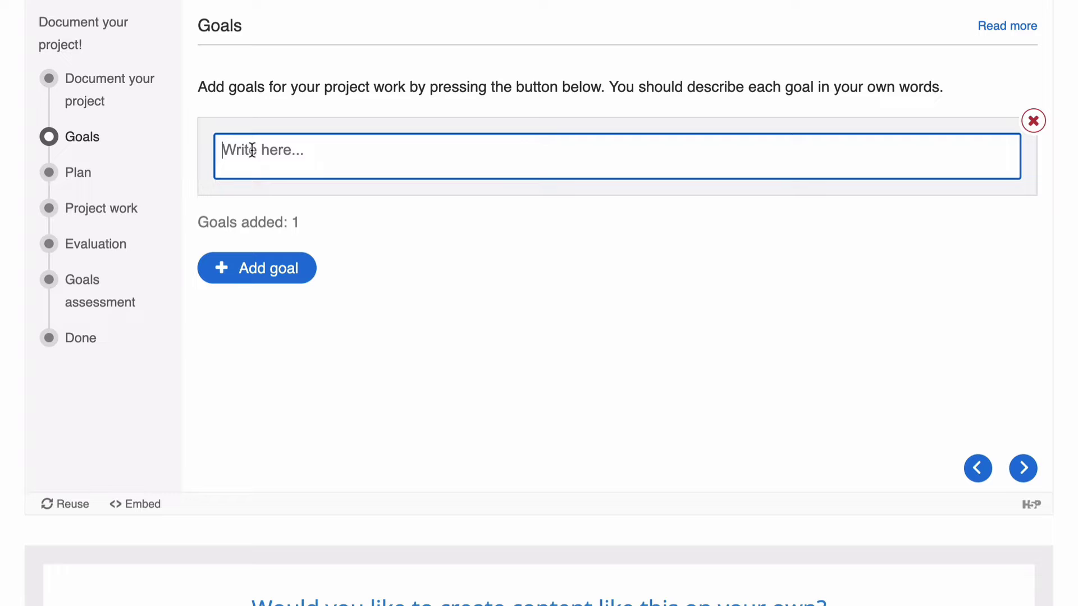
text(go)
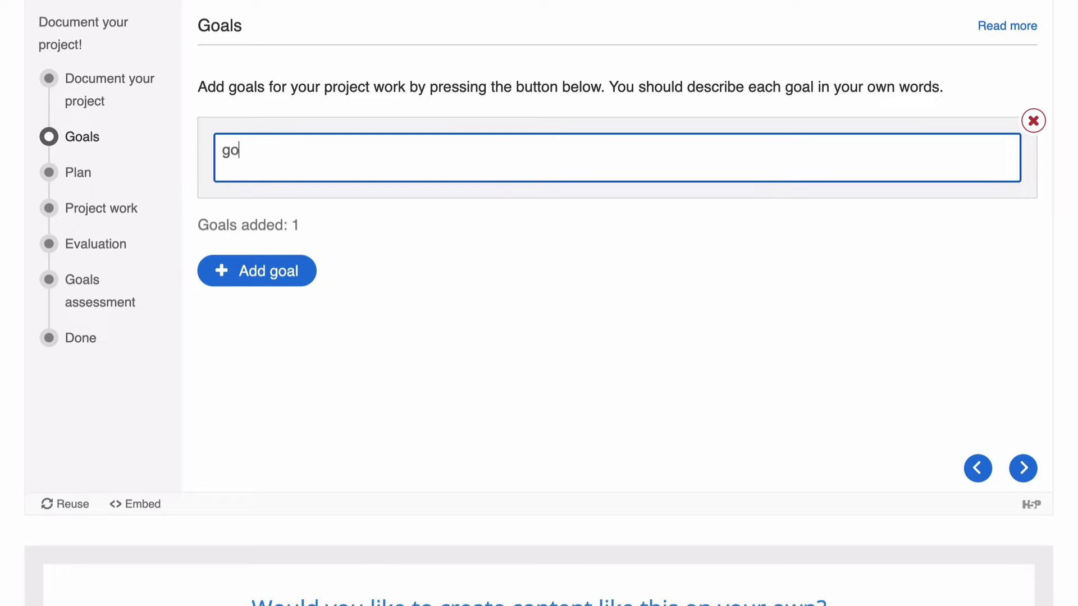
text(al 1)
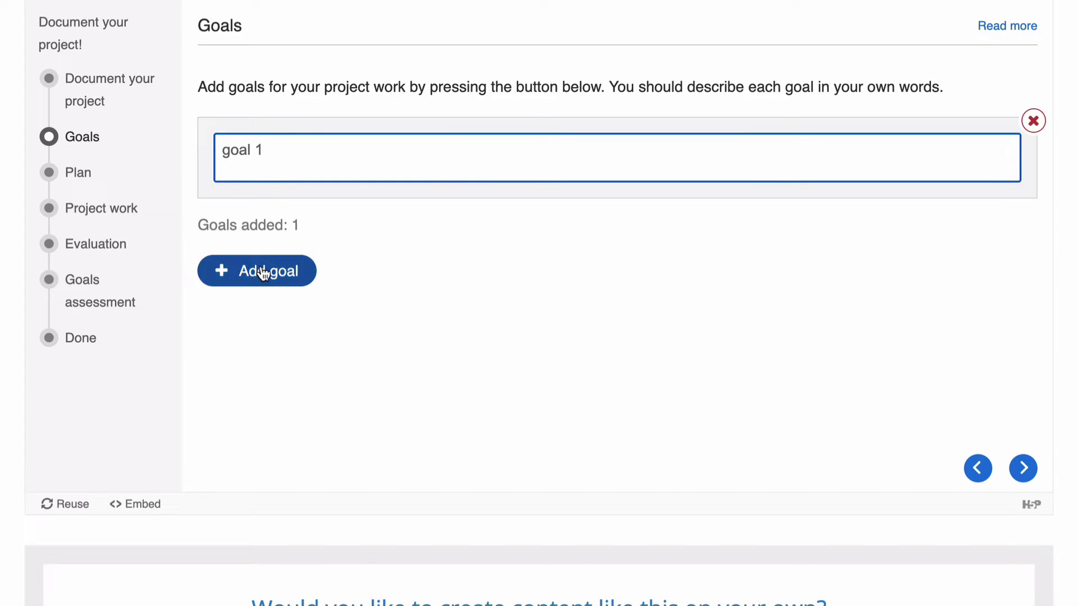
click(265, 271)
text(goal 2)
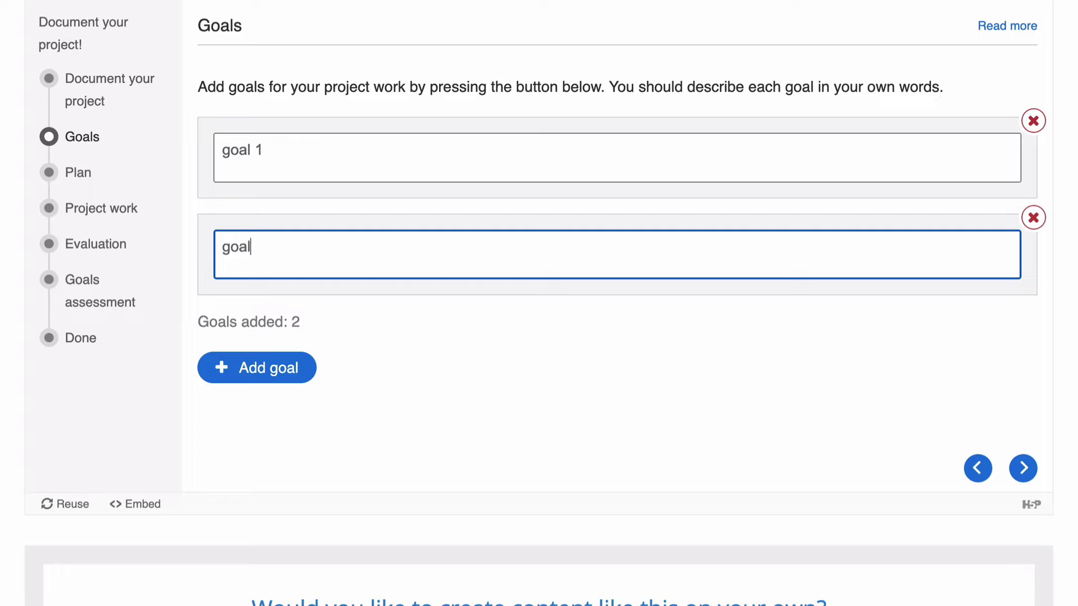
click(253, 369)
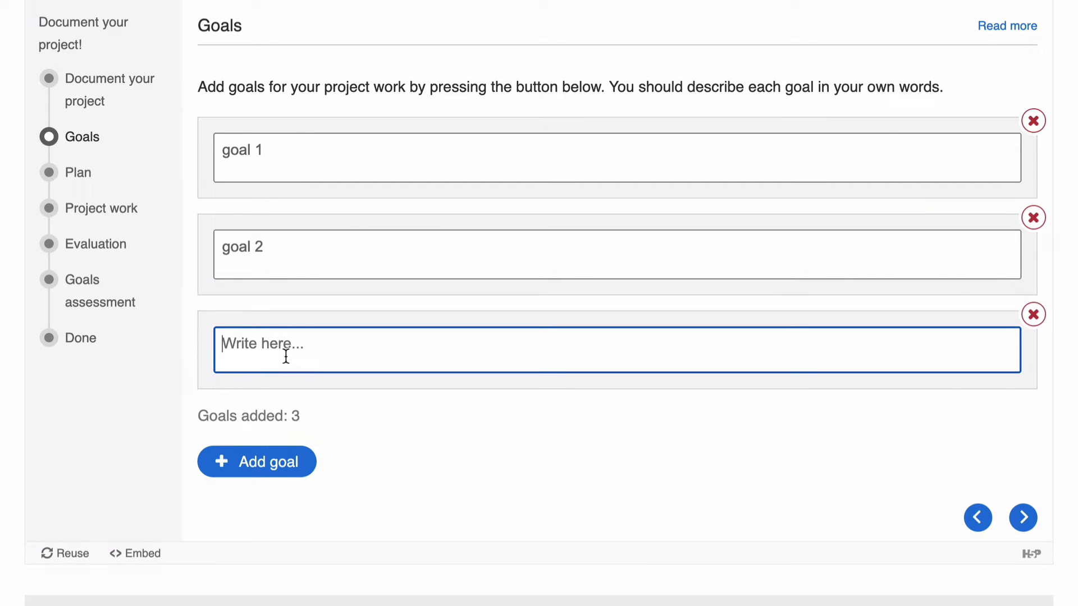
text(goal 3)
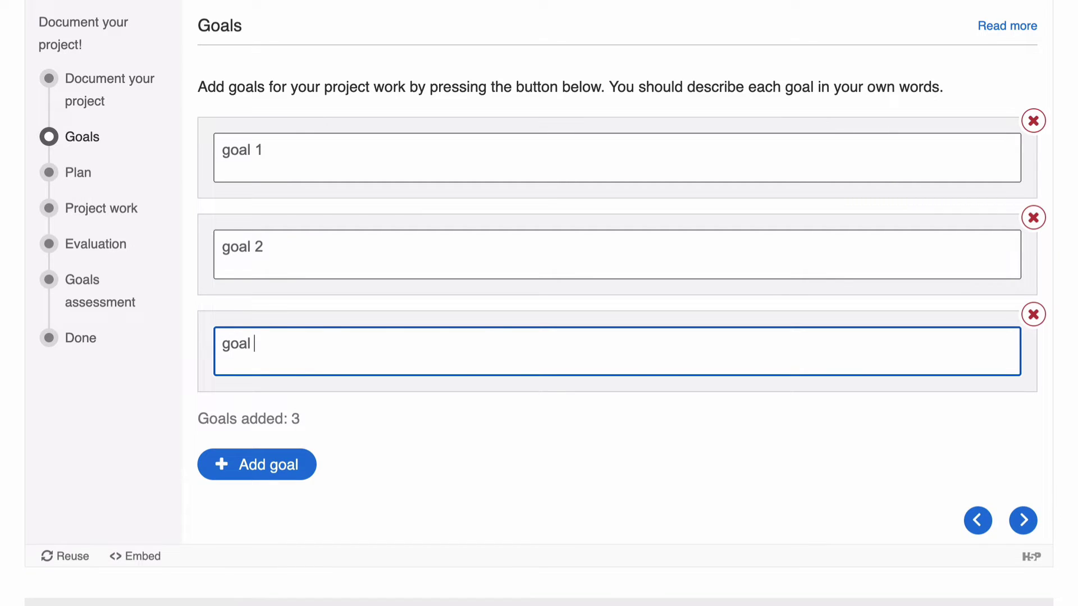
click(84, 178)
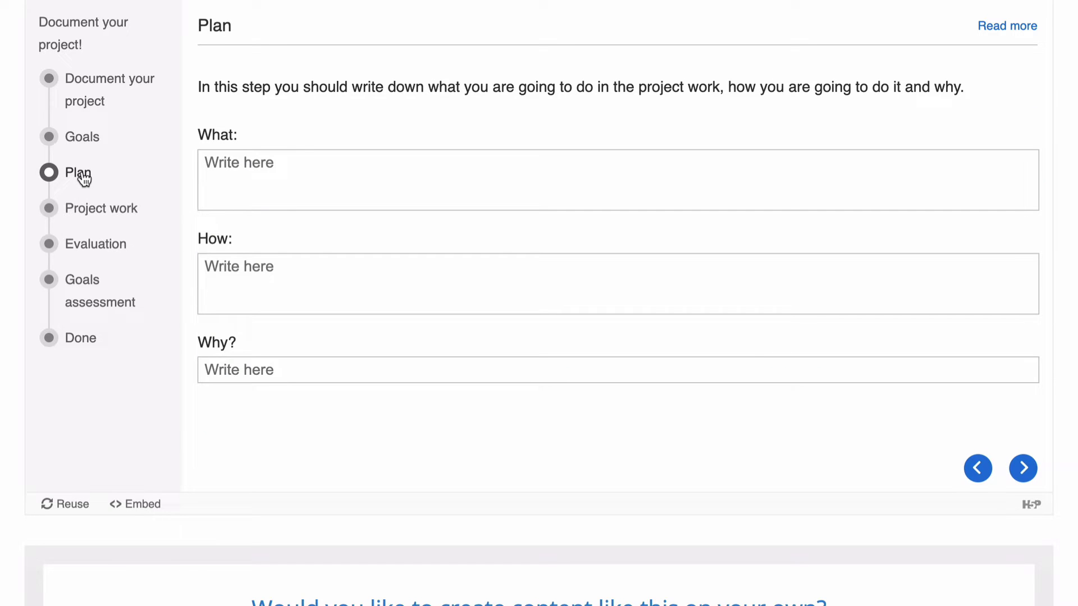
click(85, 141)
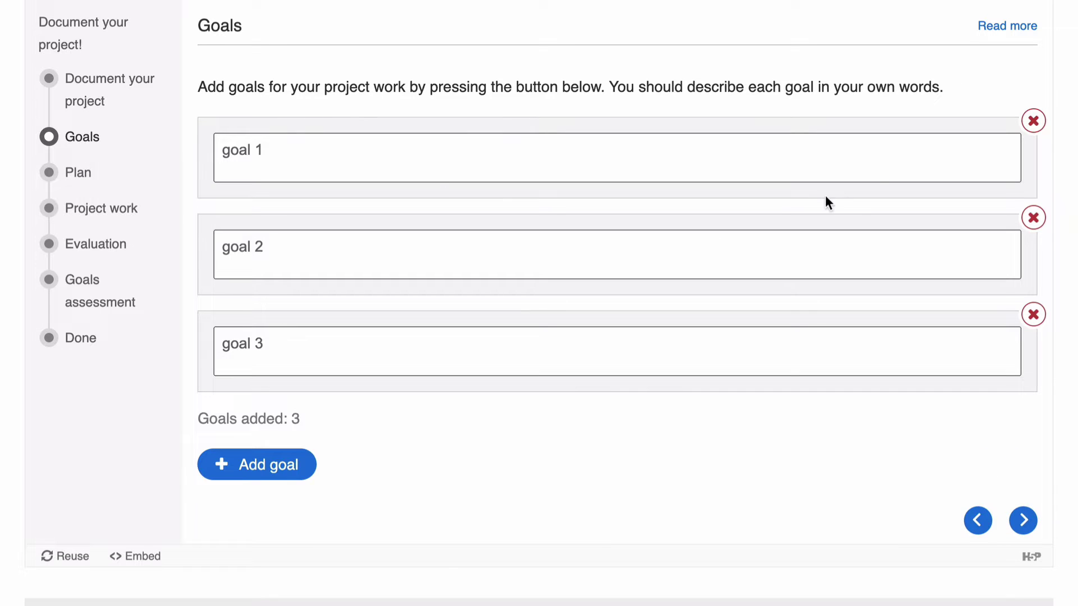
Fill the Plan step's What, How and Why fields with placeholder text
click(80, 184)
click(285, 170)
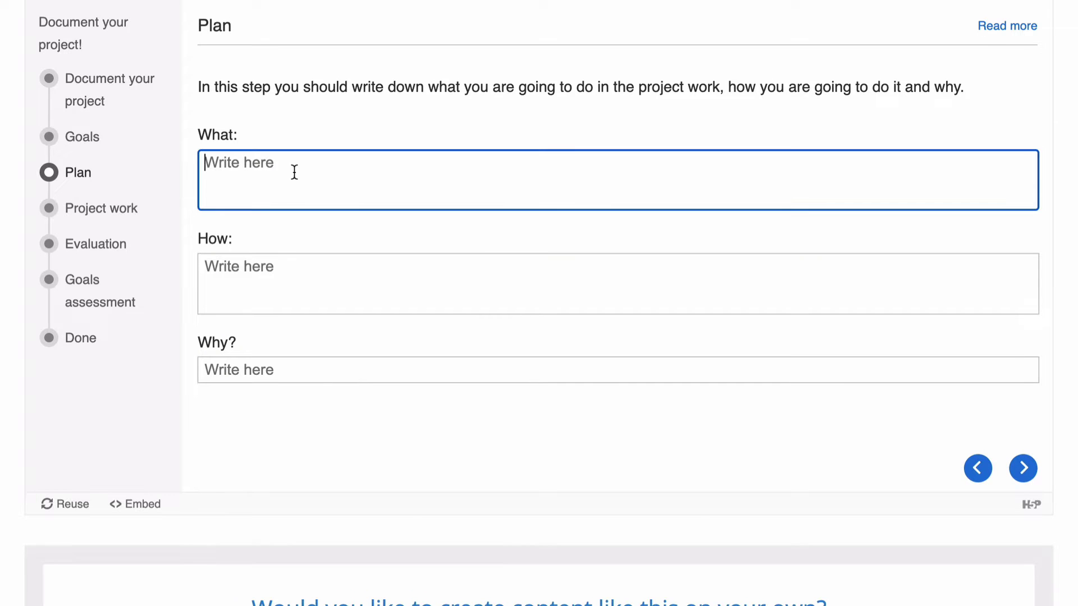
text(ghkgl)
click(339, 286)
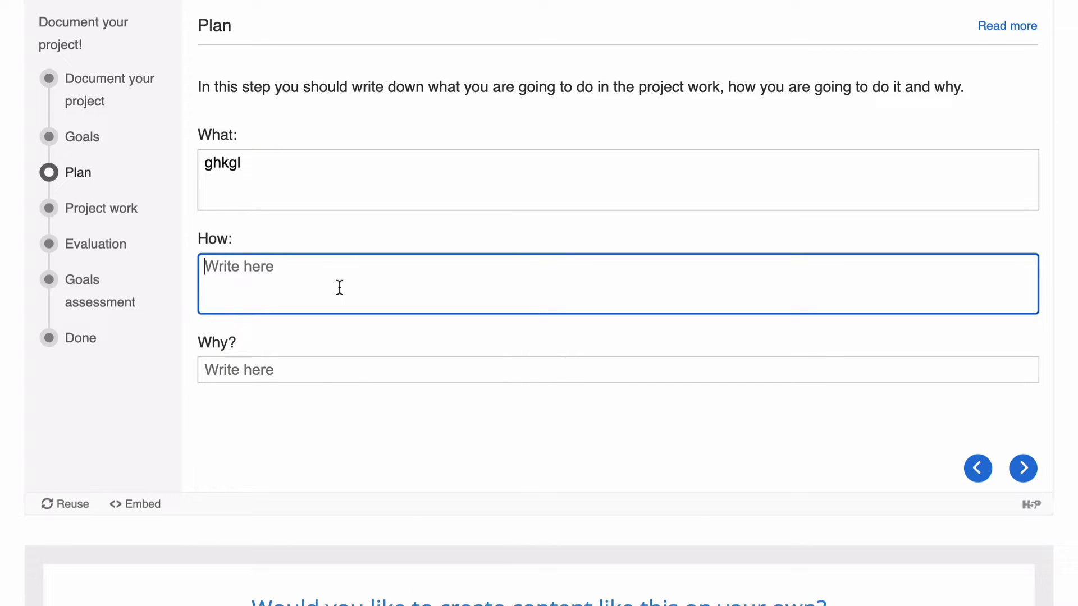
text(jhjklhjk)
click(321, 372)
text(jjkl;j)
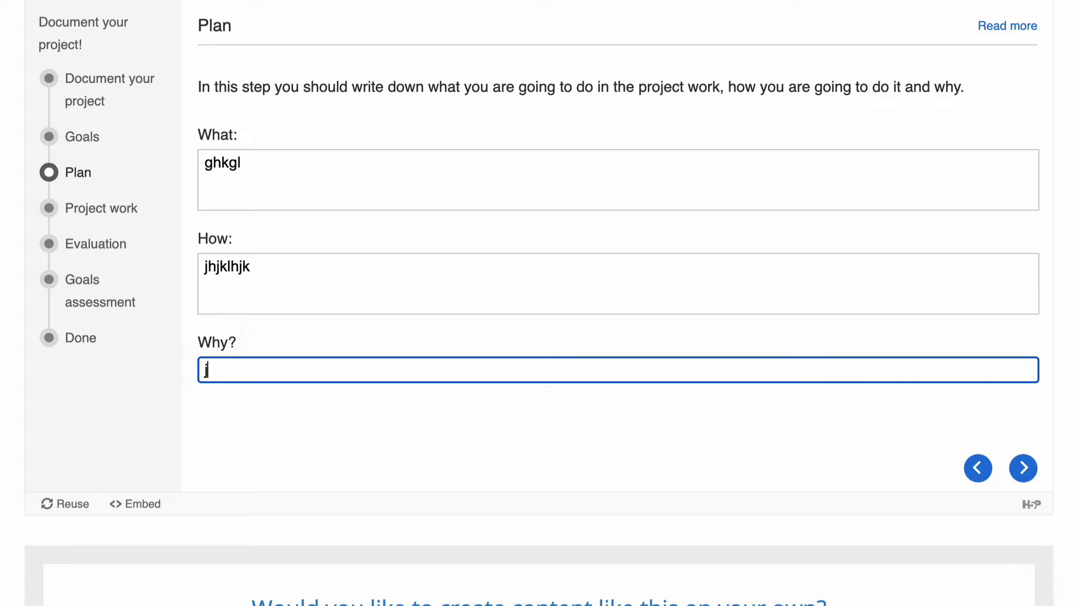
Write placeholder descriptions on the Project work and Evaluation steps
click(91, 215)
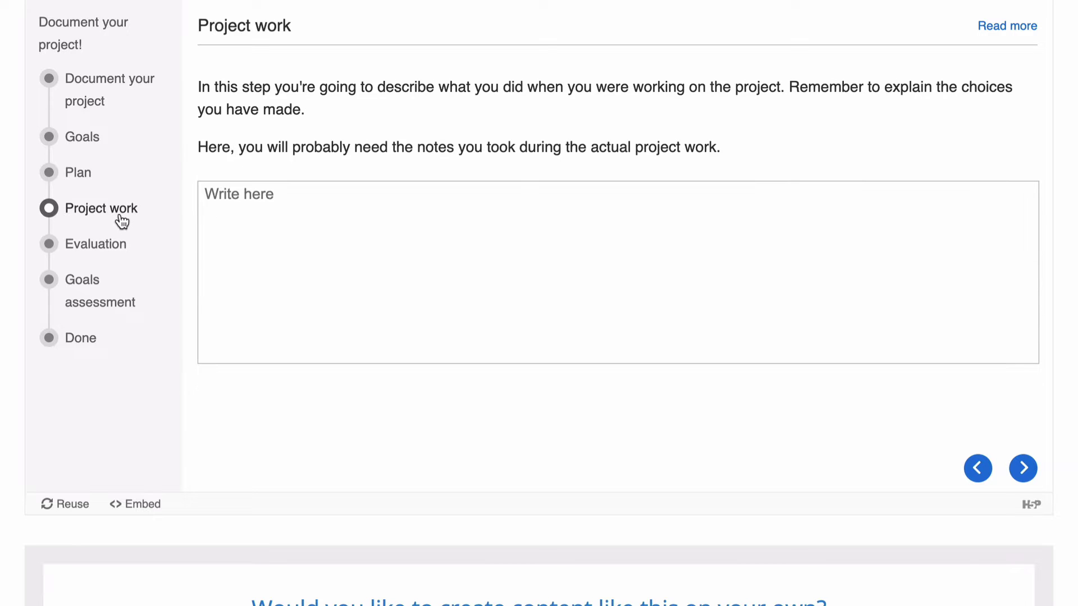
click(276, 196)
text(jl hjk hljhjklhjklh jk)
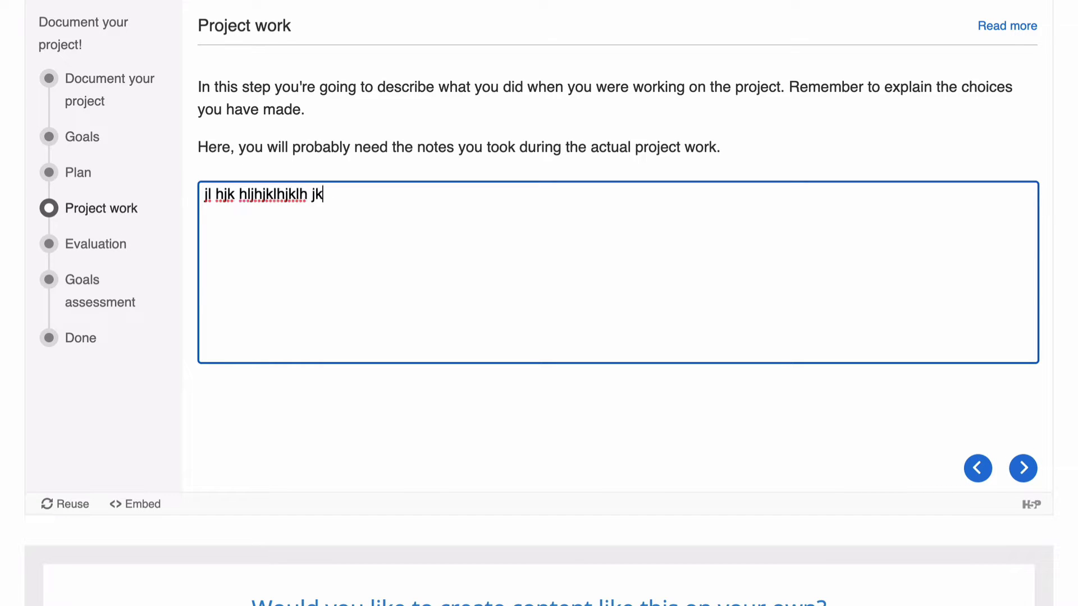
text(h j hjk hj lhk)
click(81, 245)
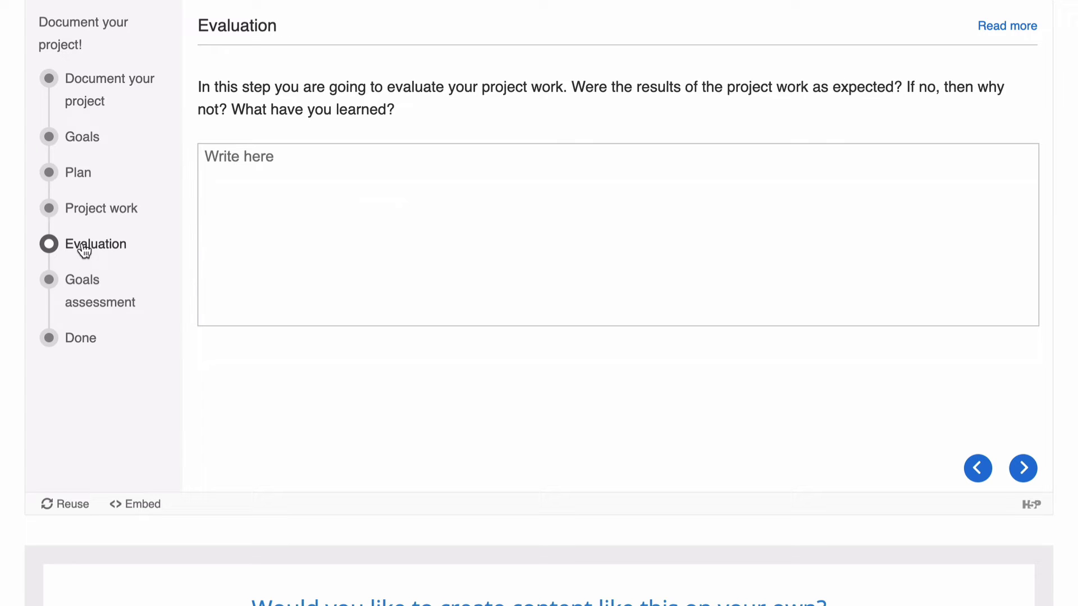
click(324, 195)
text(hkl hjl hj h hl h l hjkl)
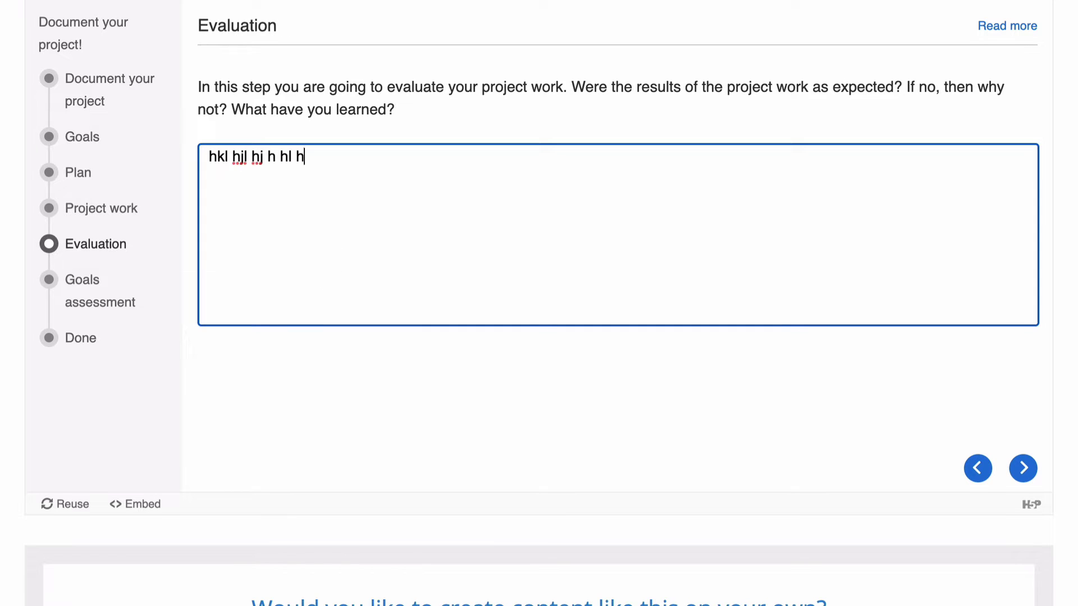
Rate goal 1 partially achieved, goal 2 not achieved and goal 3 completely achieved
click(80, 285)
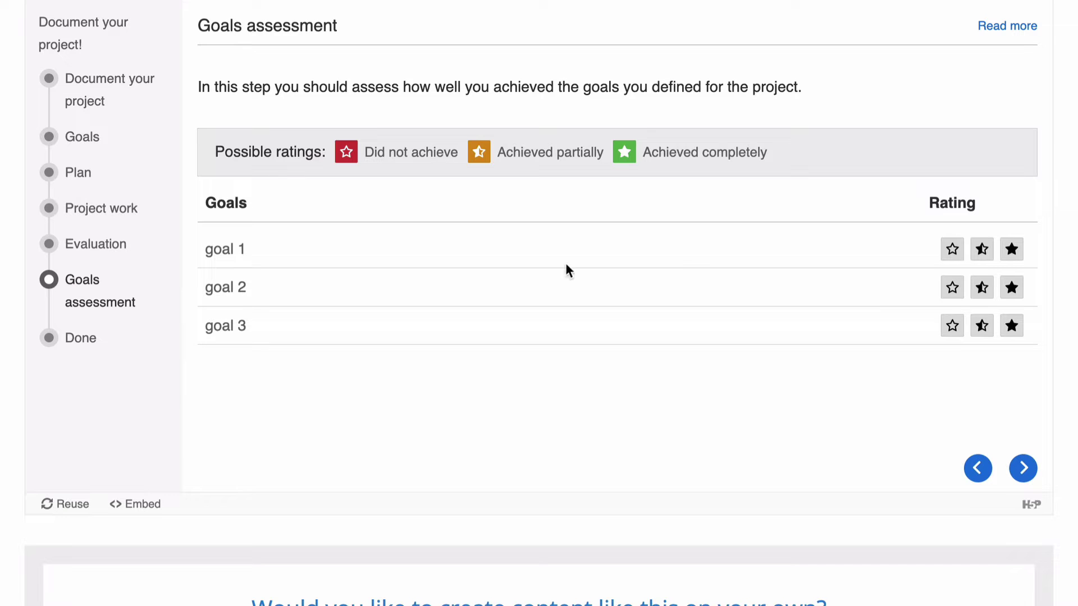
click(981, 250)
click(986, 288)
click(1011, 327)
click(957, 291)
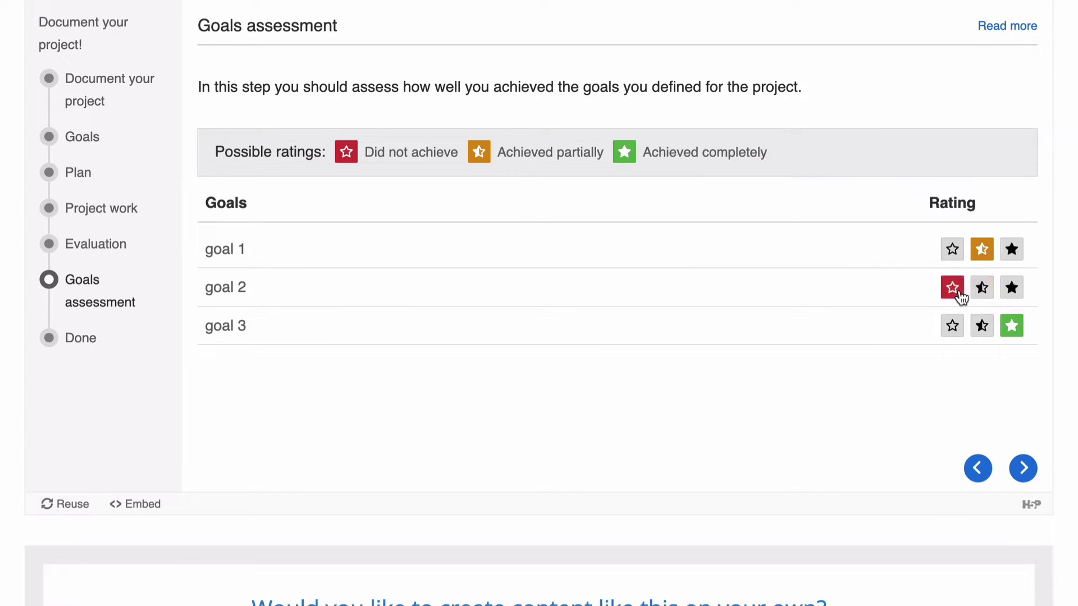
On the Done step, generate the document of all entered responses and review the preview
click(75, 340)
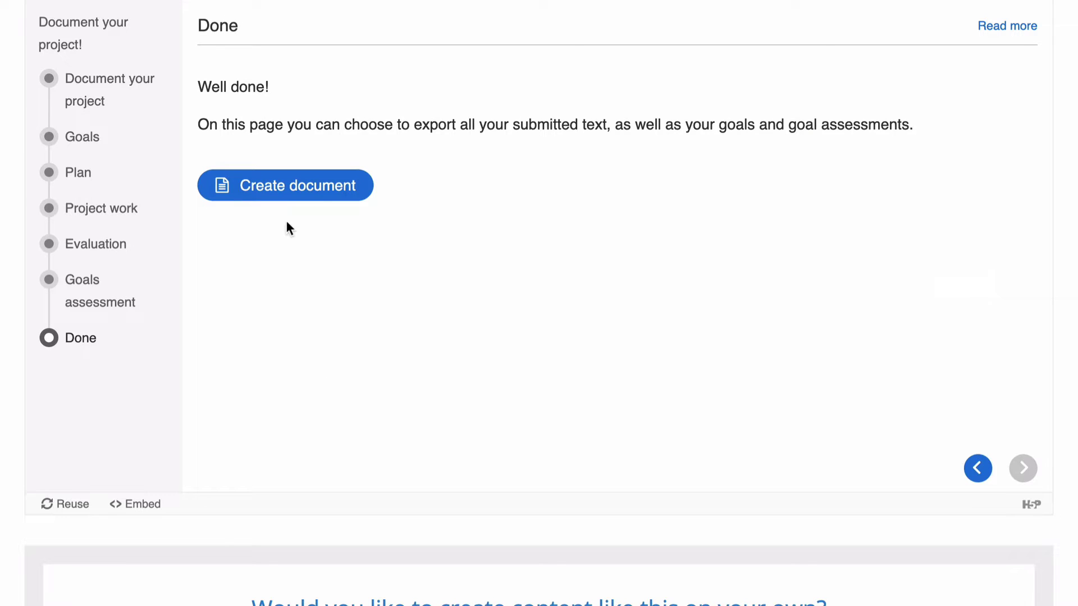
click(284, 186)
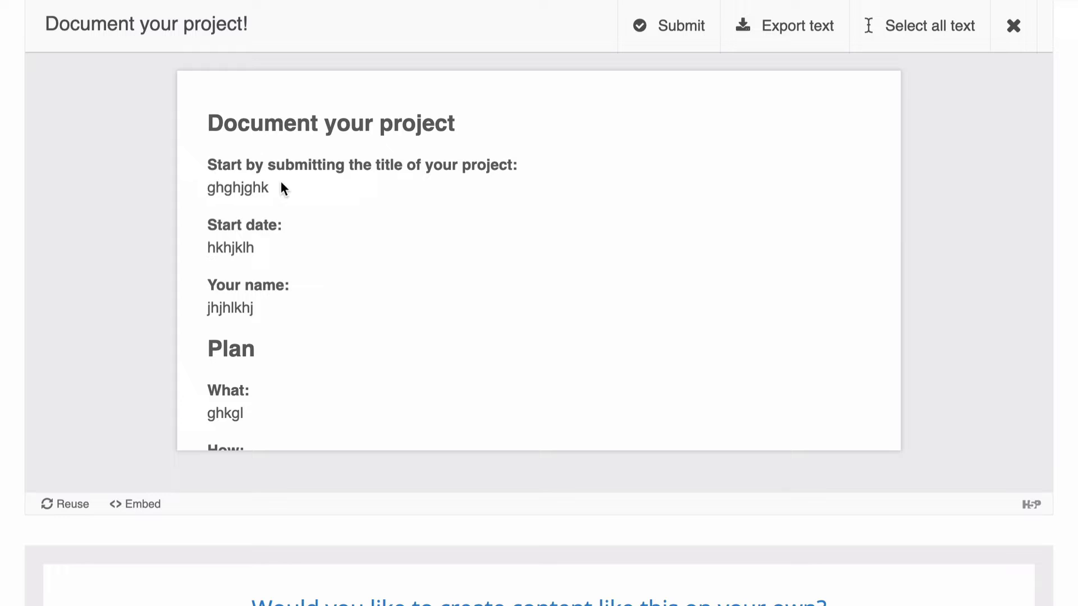
scroll(283, 188, down, 10)
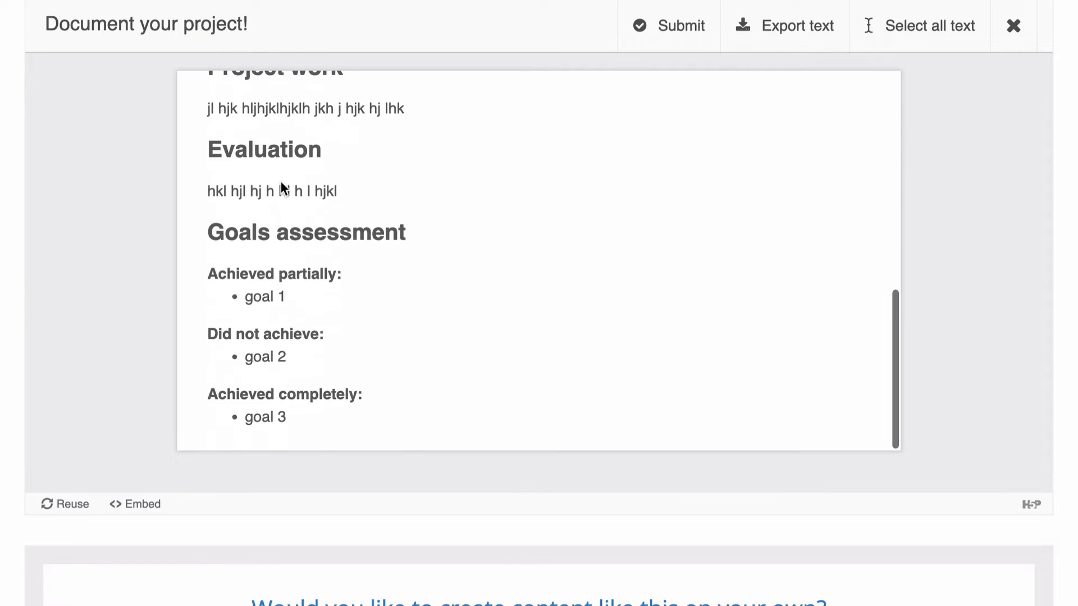
scroll(283, 188, down, 2)
scroll(281, 181, up, 1)
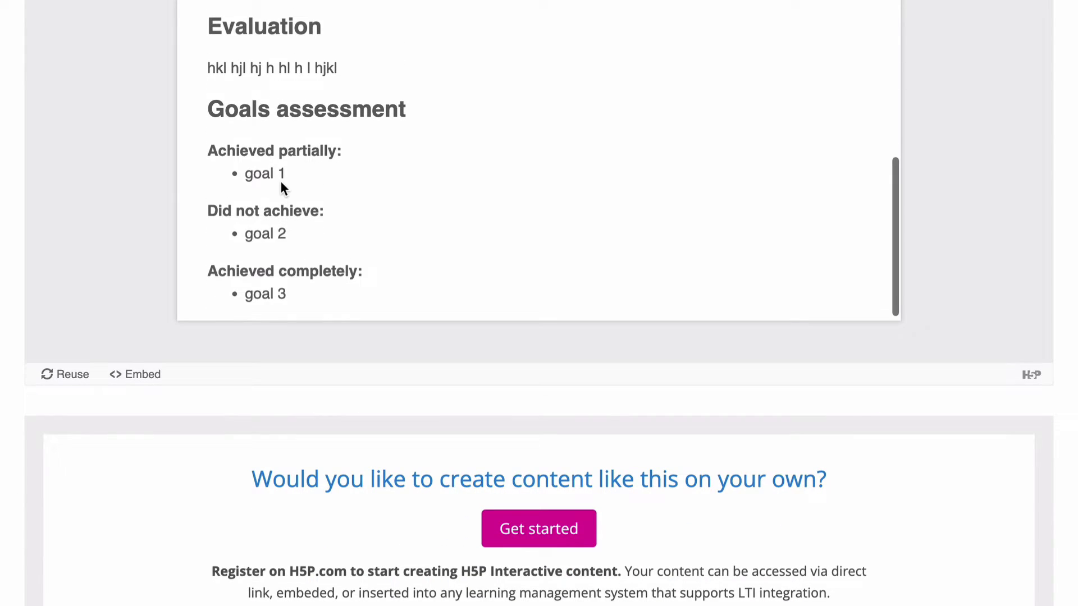
scroll(280, 181, down, 1)
scroll(115, 164, up, 2)
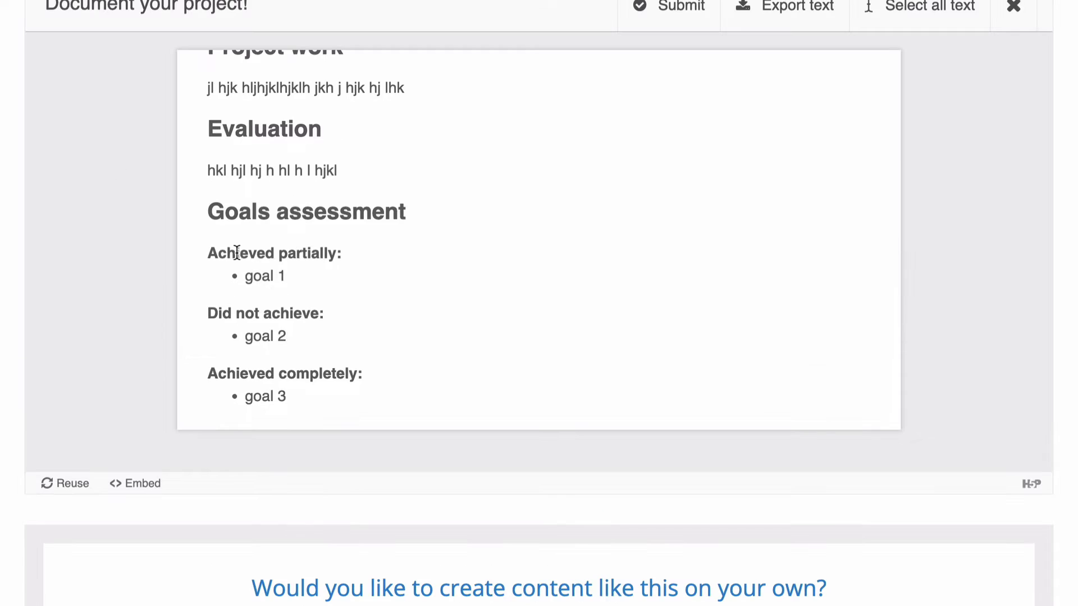
drag(209, 253, 302, 312)
drag(216, 372, 352, 374)
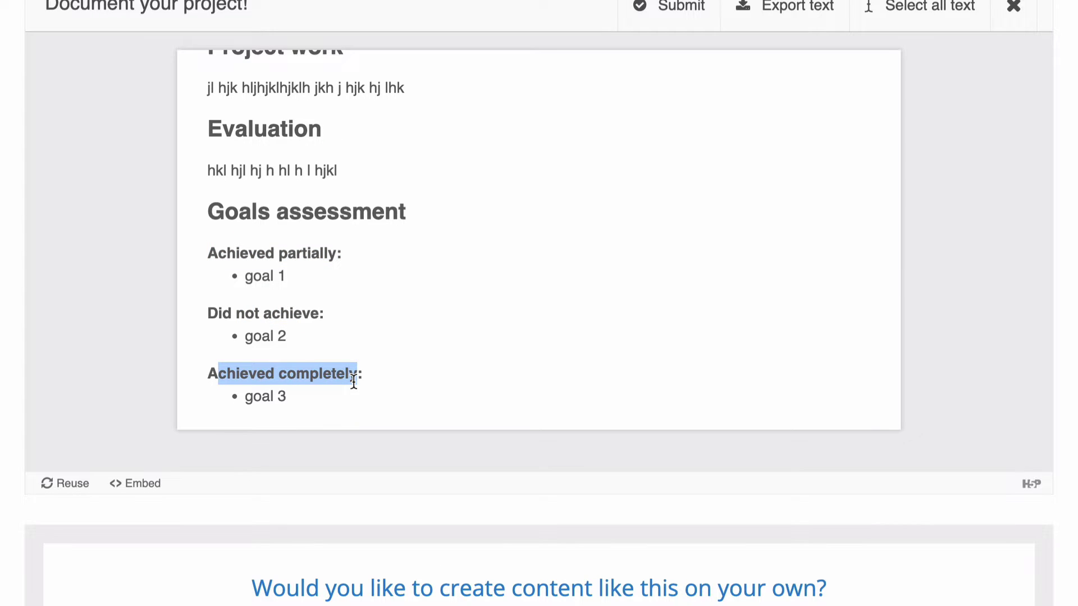
scroll(315, 365, up, 5)
scroll(316, 366, up, 4)
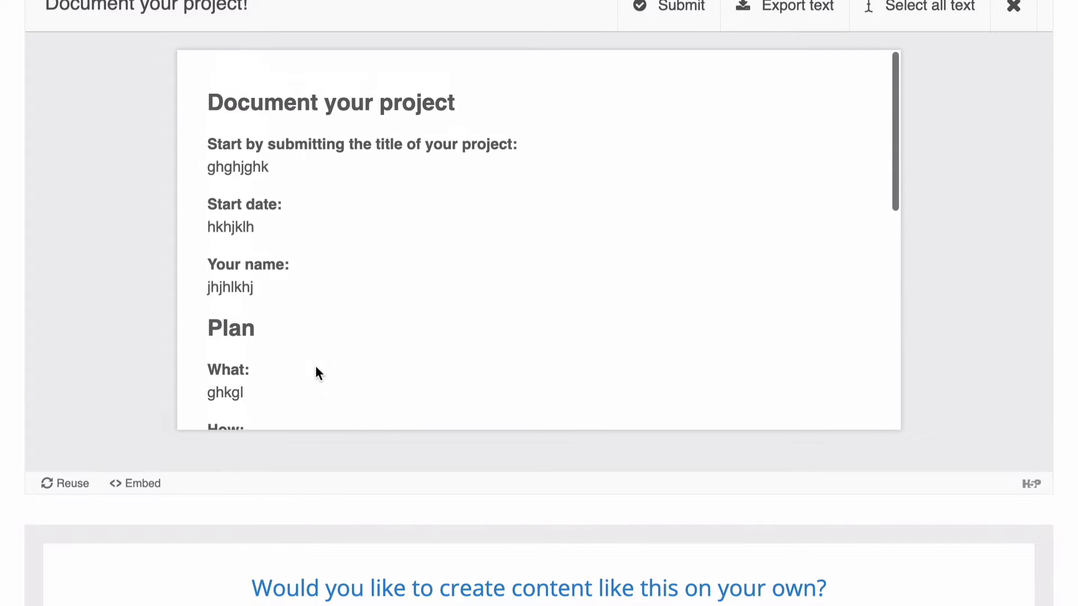
scroll(337, 382, down, 1)
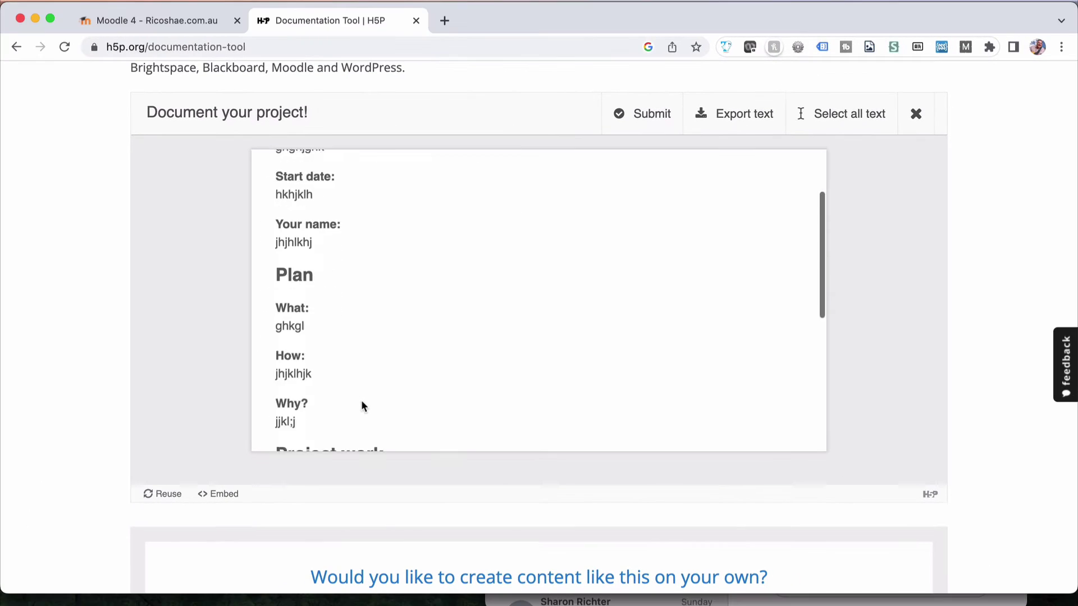
scroll(362, 402, down, 5)
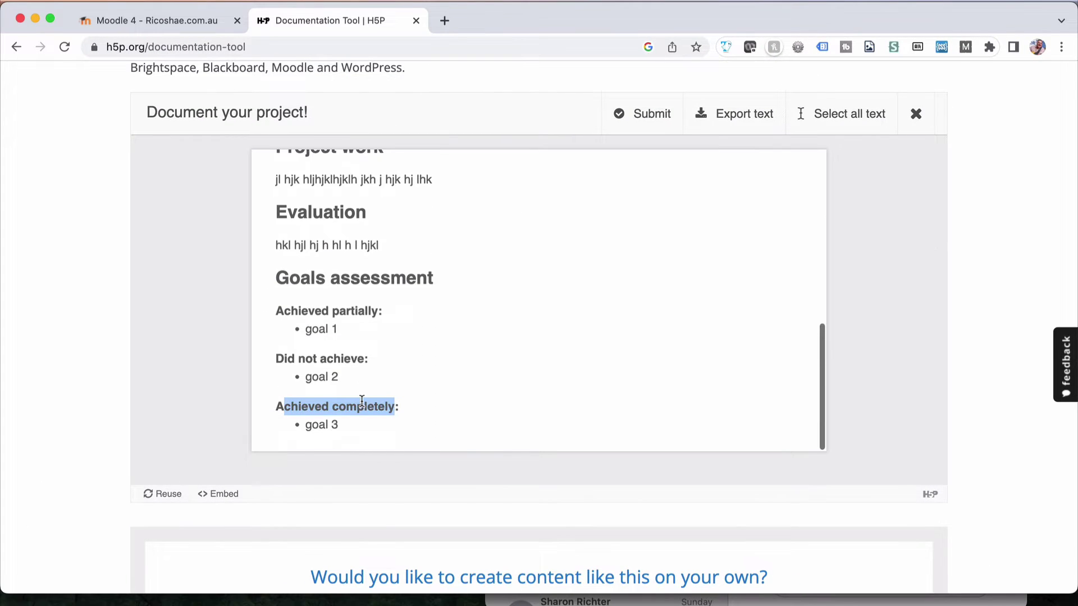
scroll(361, 400, up, 10)
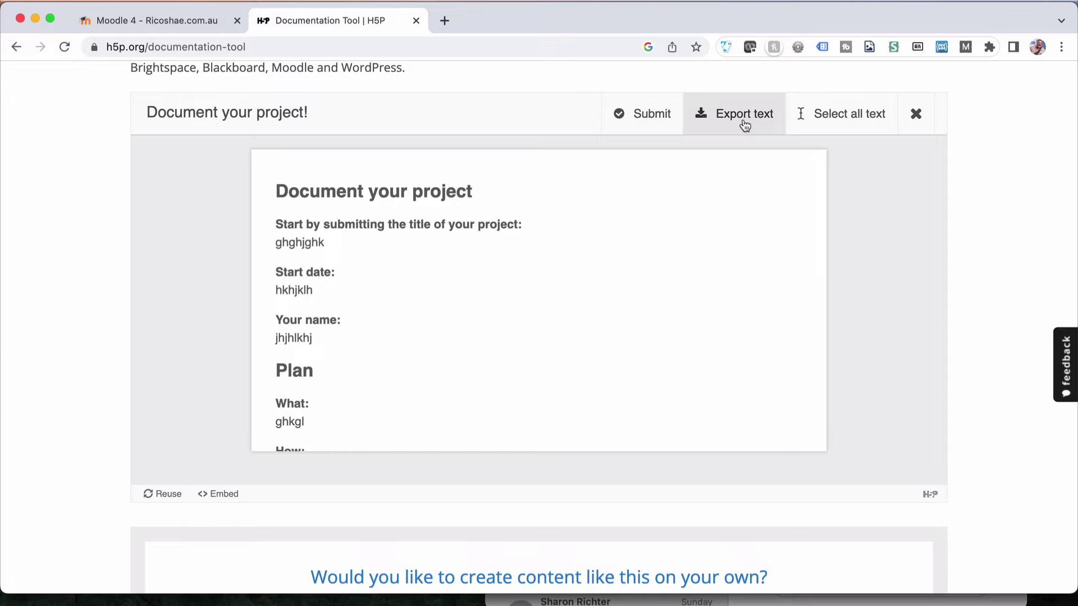
Submit the project report and close it, returning to the Done step
click(635, 115)
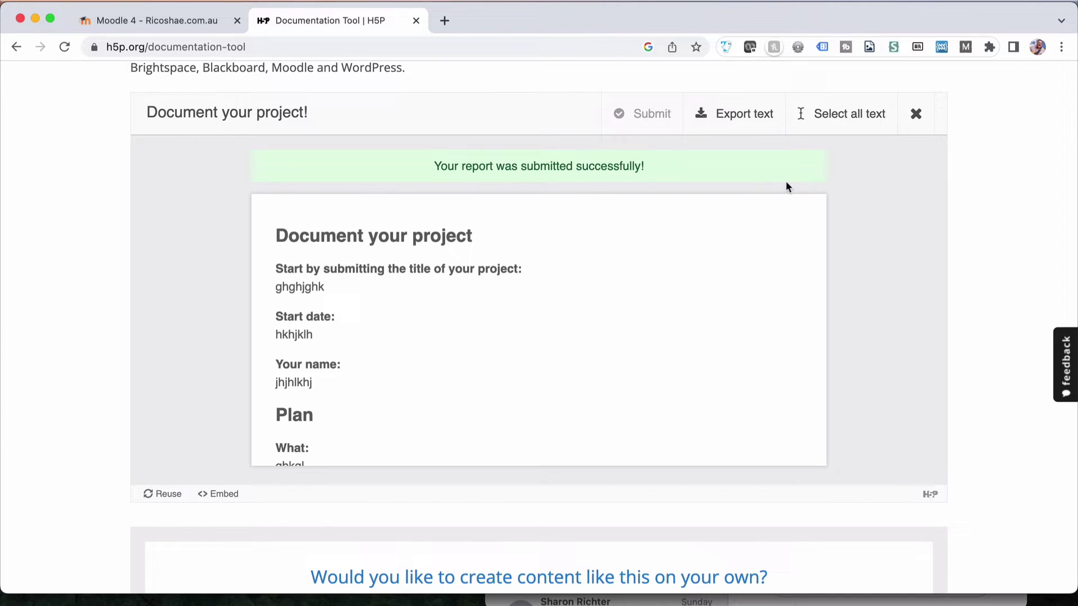
click(915, 116)
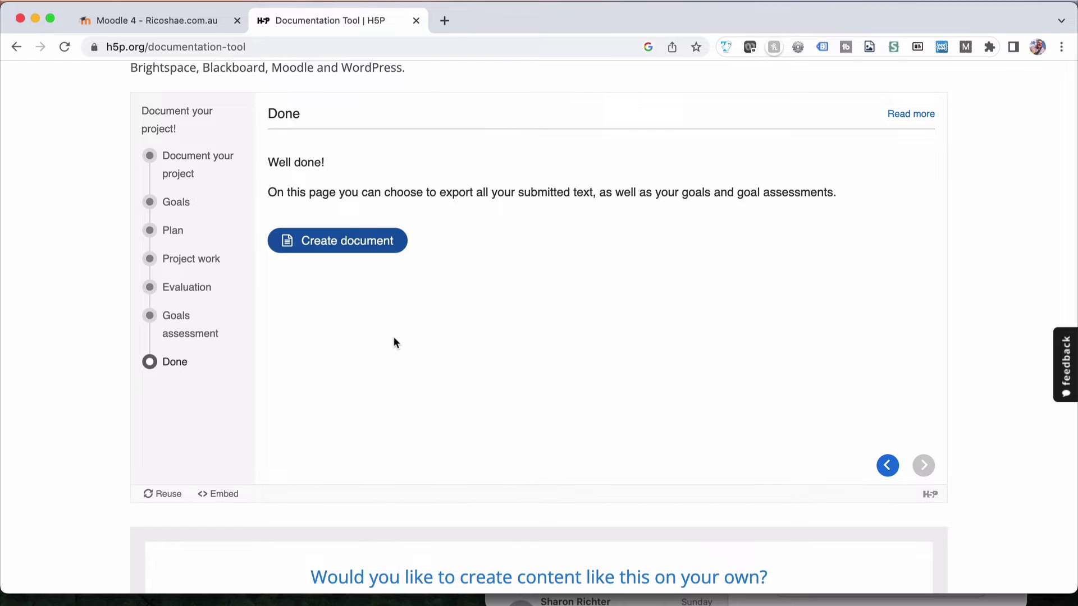
scroll(394, 339, up, 5)
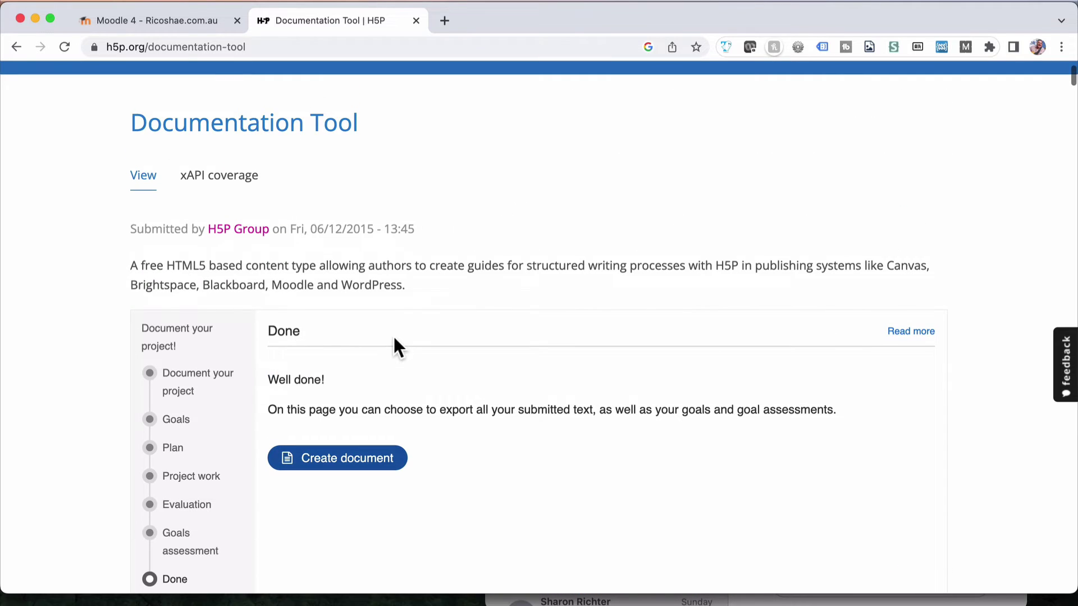
In Moodle's Content bank, add a new Documentation Tool item
click(183, 19)
click(457, 207)
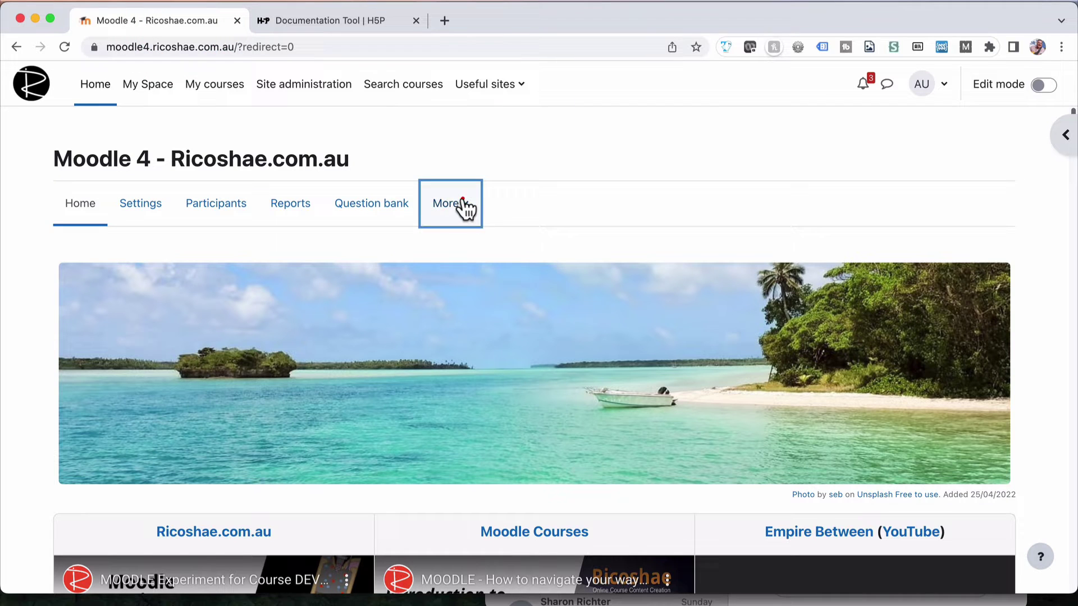
click(484, 243)
click(846, 306)
scroll(810, 375, down, 5)
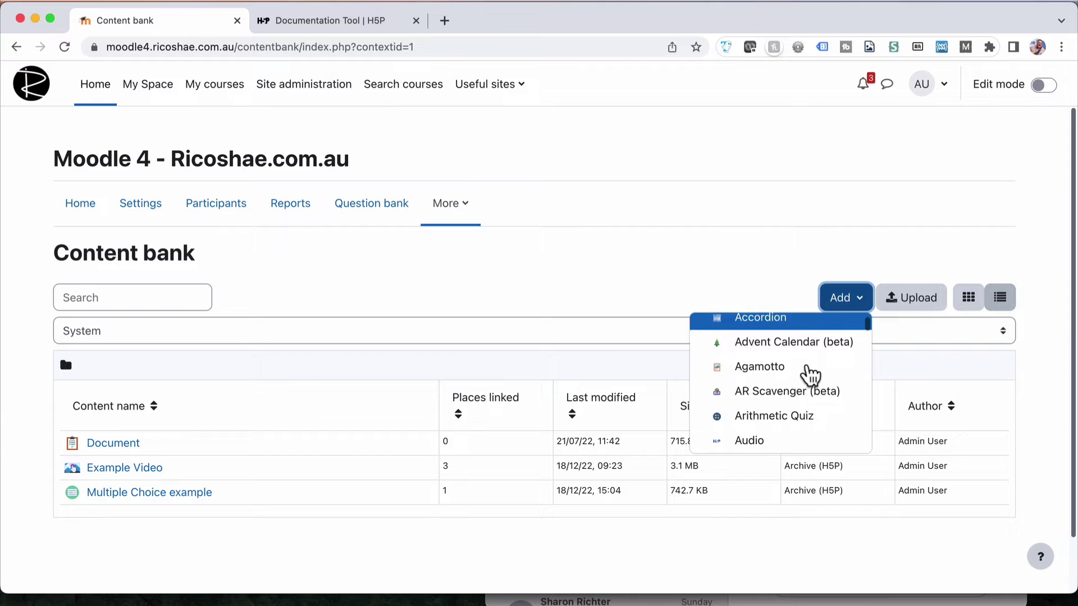
scroll(810, 375, down, 7)
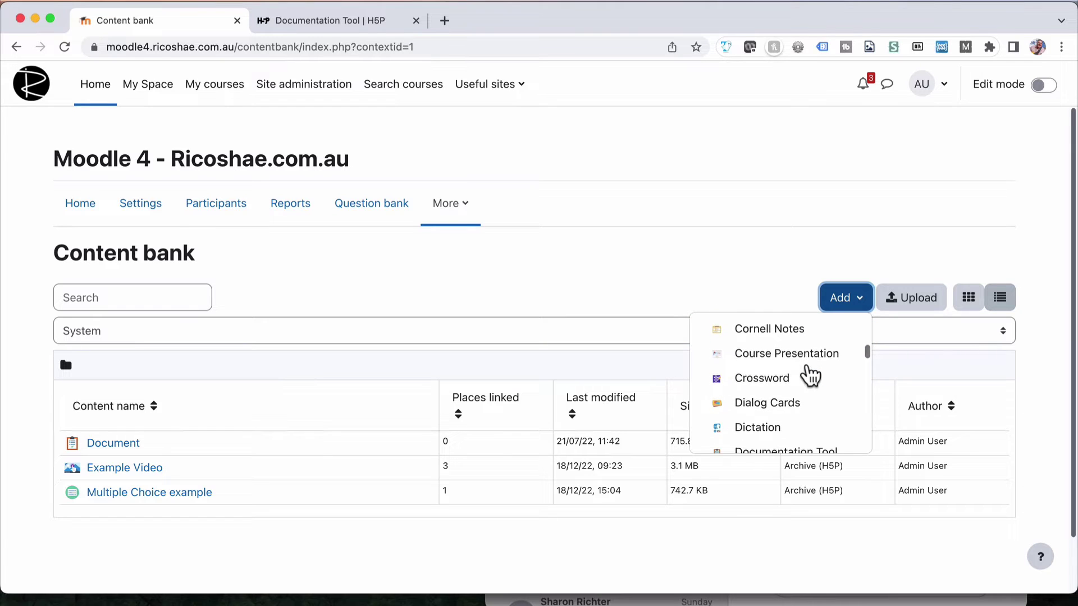
click(770, 374)
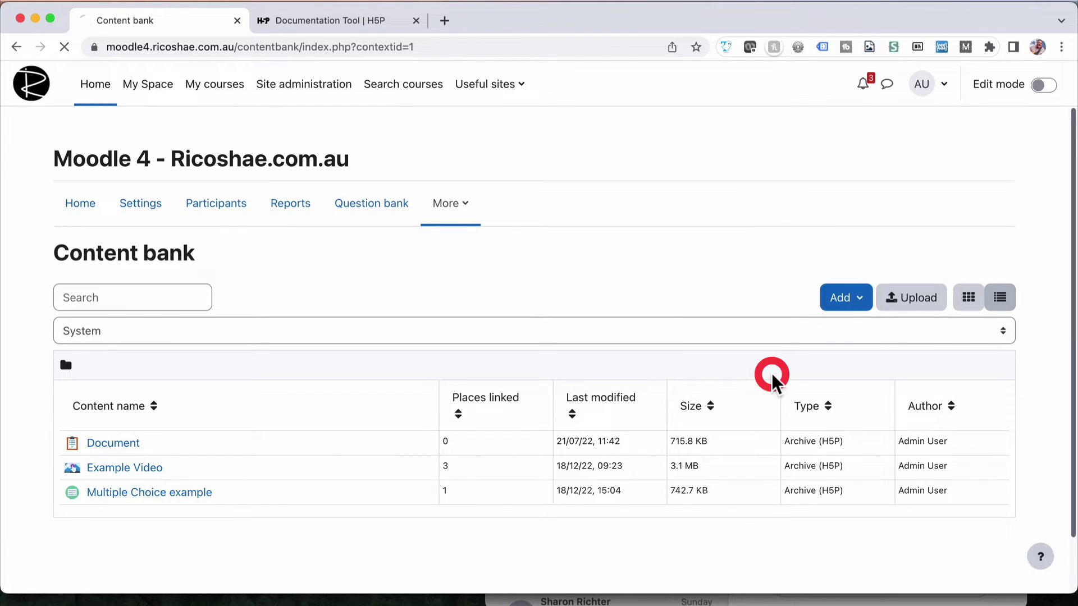
Title the item 'Documentation example' and show the first page's Page type choices
click(249, 409)
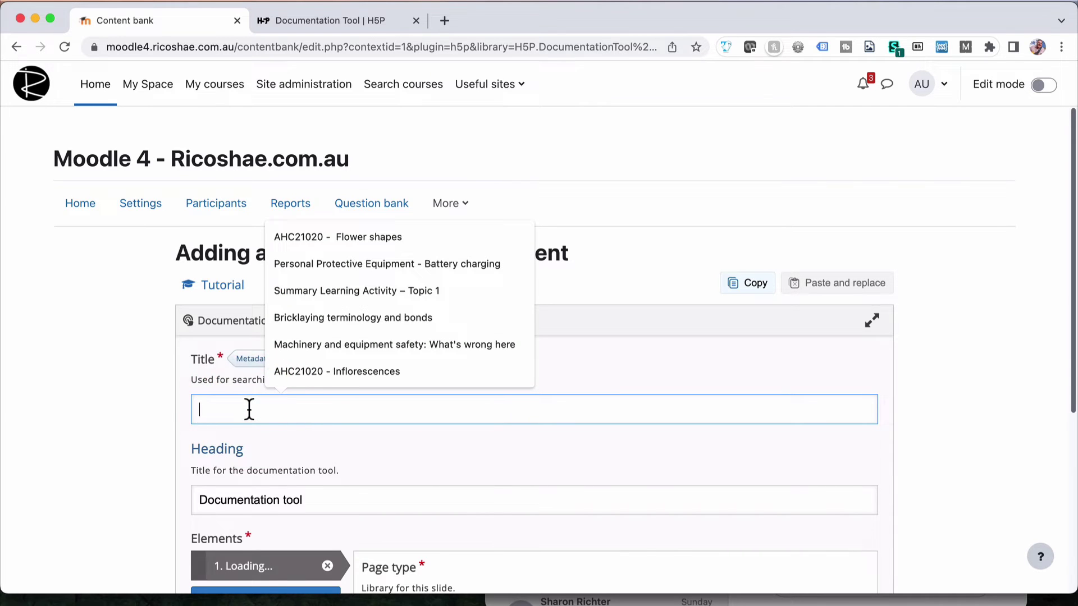
text(Documentat)
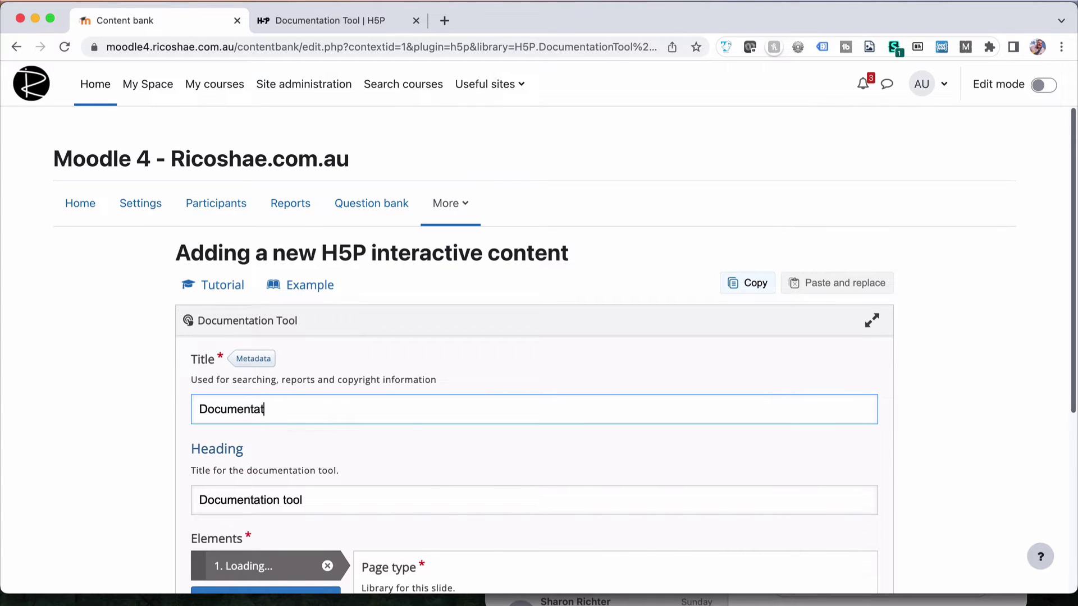
text(ion example)
scroll(538, 337, down, 4)
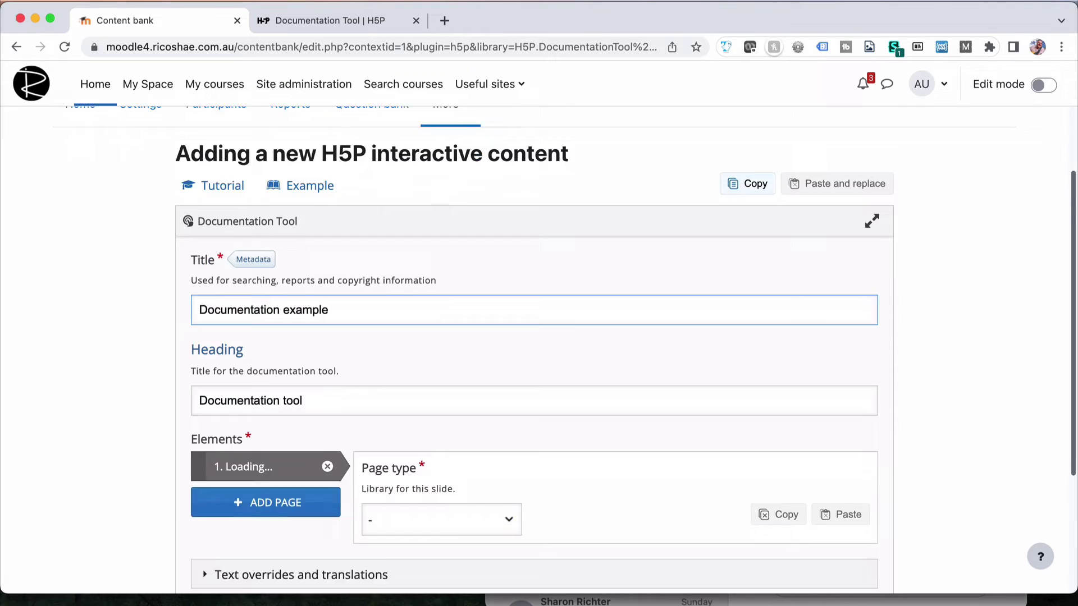
scroll(354, 320, down, 1)
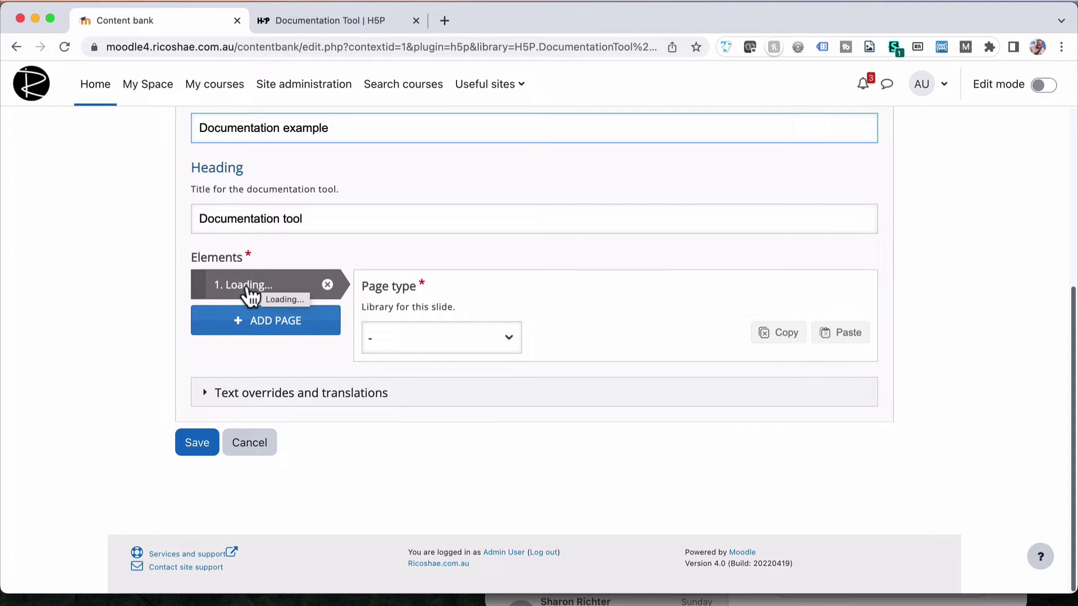
click(402, 337)
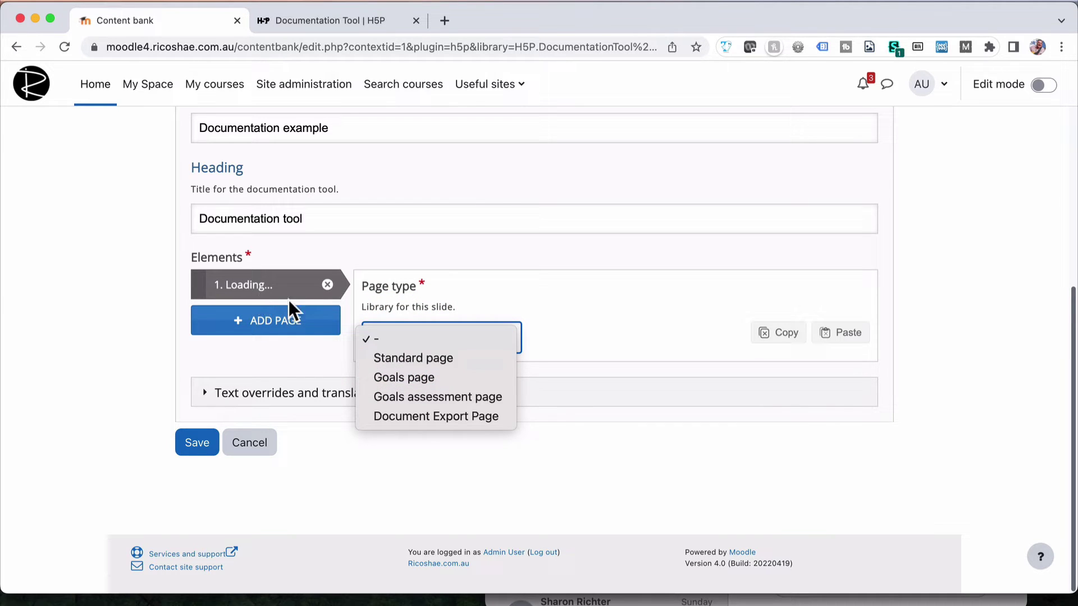
Make the first page a Standard page and show its element Library choices
click(413, 358)
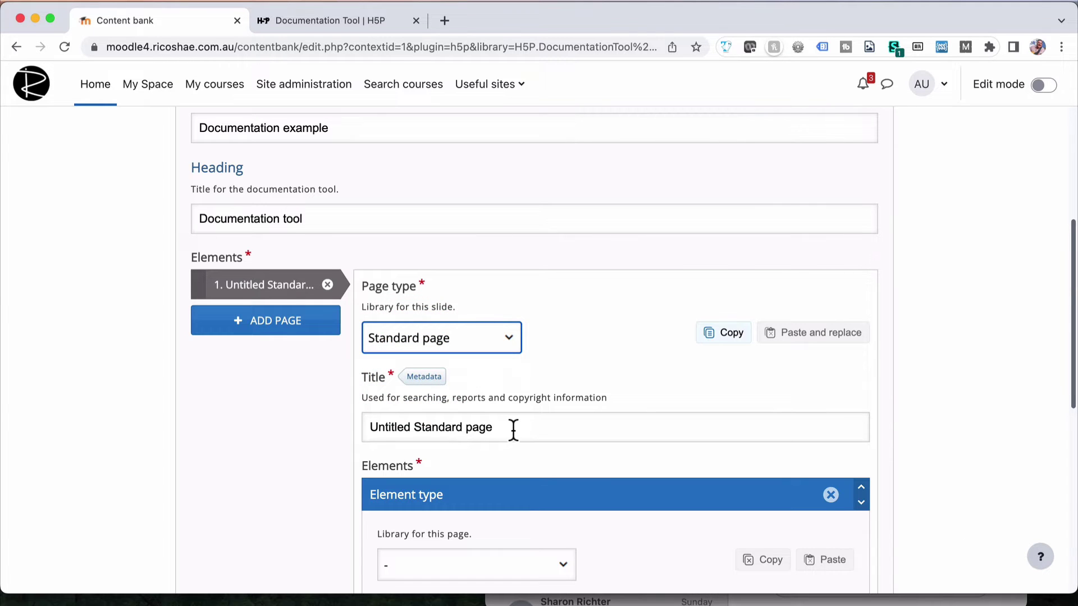
scroll(513, 428, down, 4)
scroll(519, 351, up, 2)
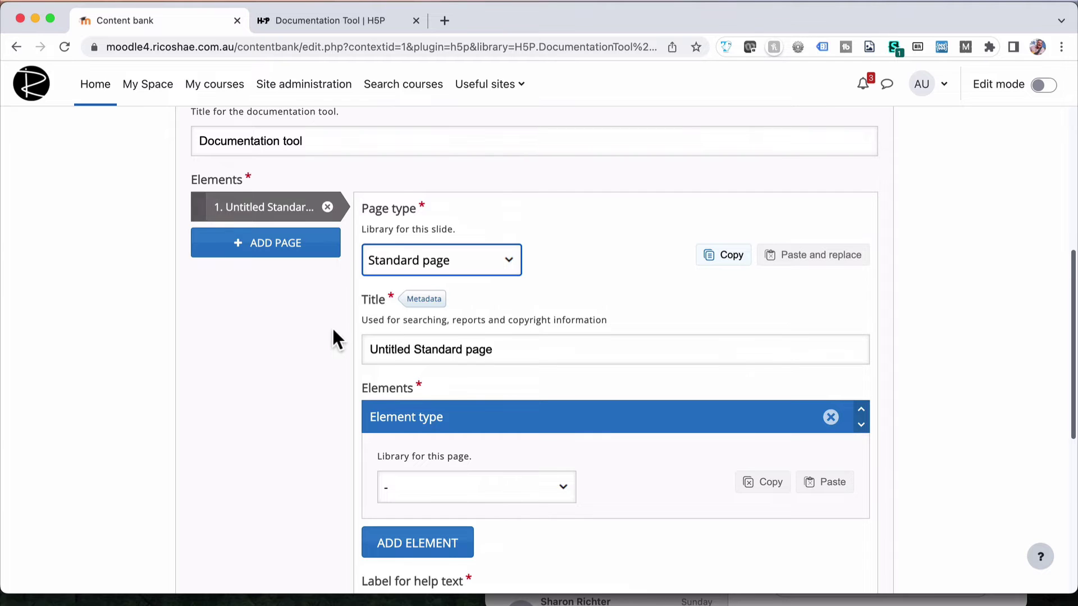
scroll(317, 400, down, 3)
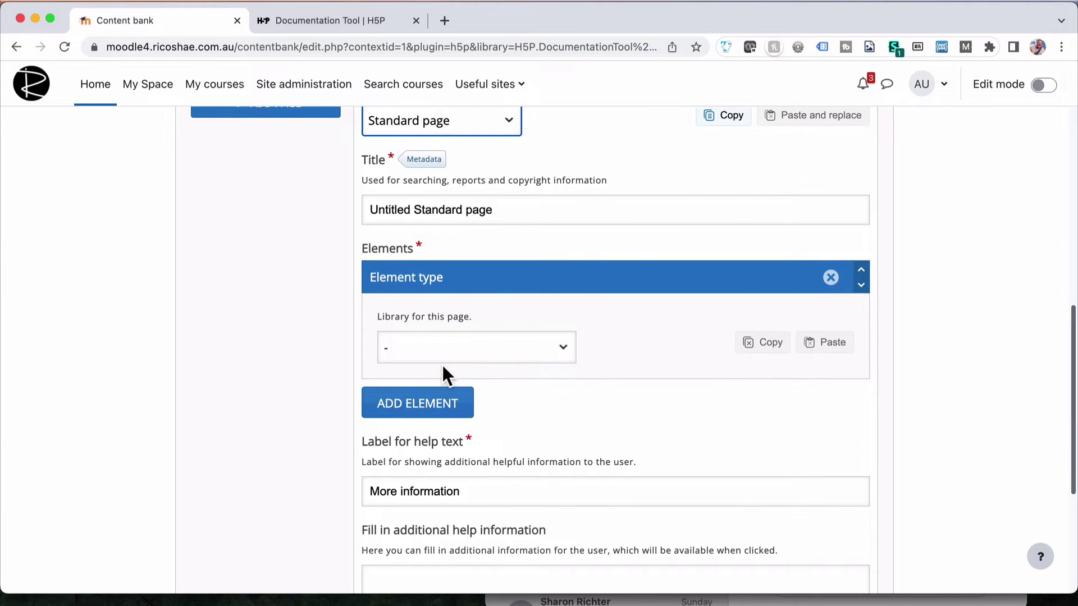
scroll(312, 361, up, 1)
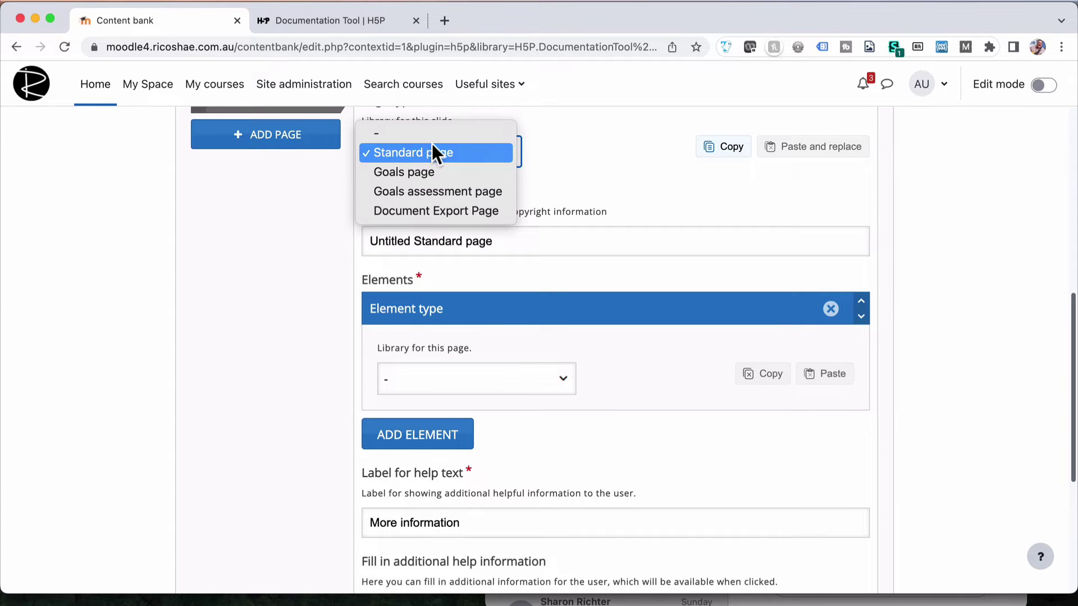
click(306, 180)
click(432, 377)
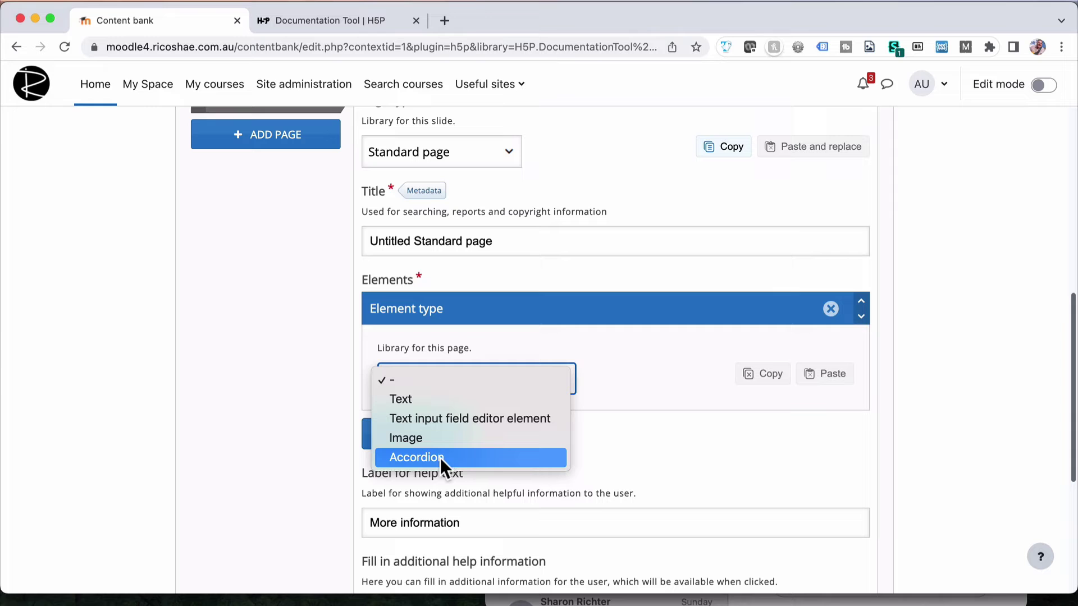
Make the first element a Text element reading 'Text 1'
click(417, 400)
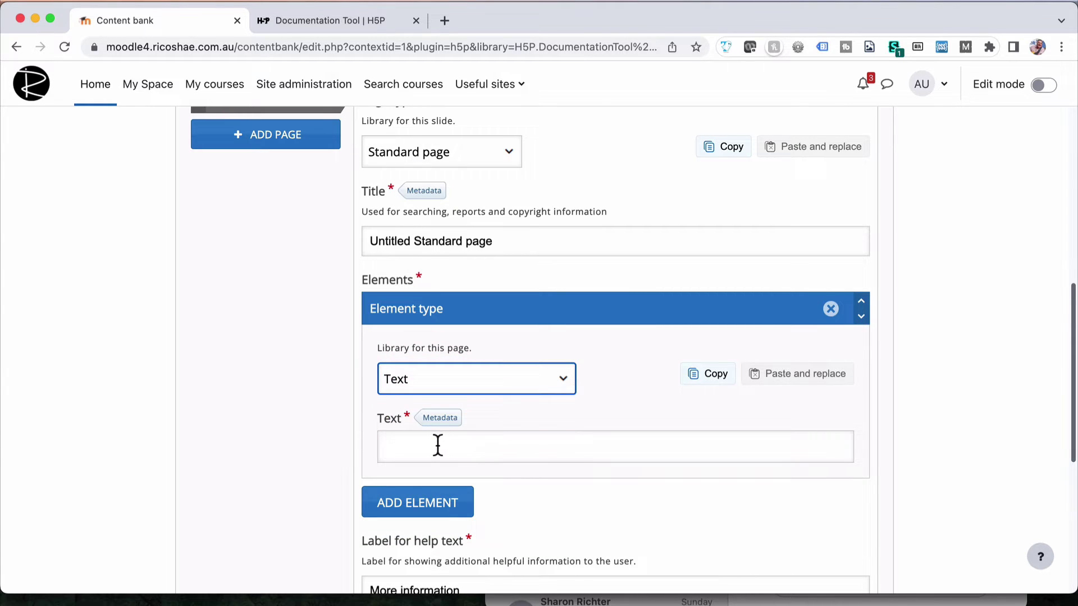
click(438, 445)
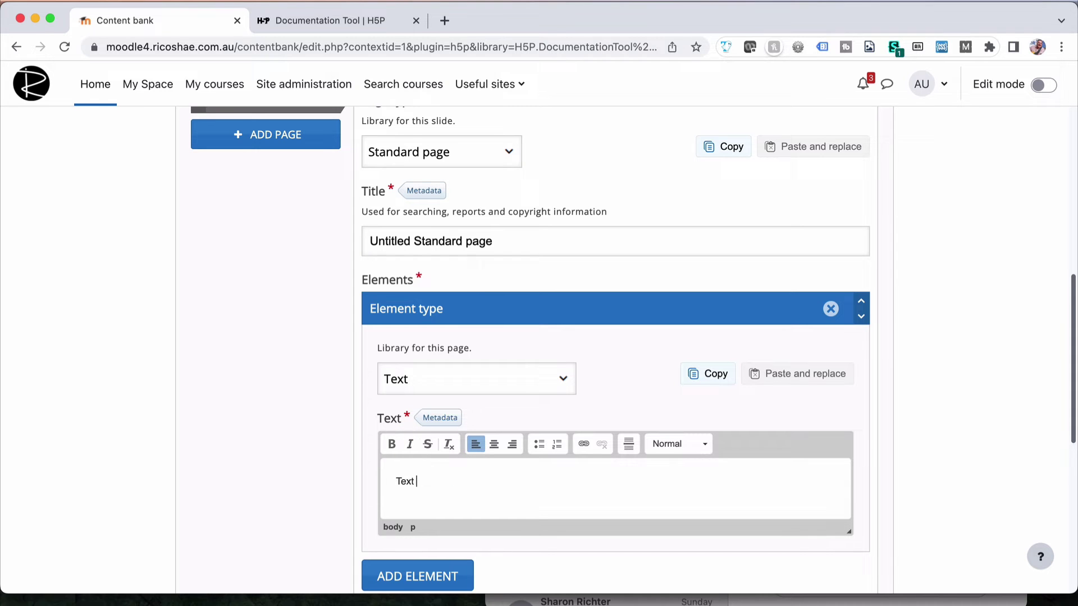
scroll(312, 443, down, 5)
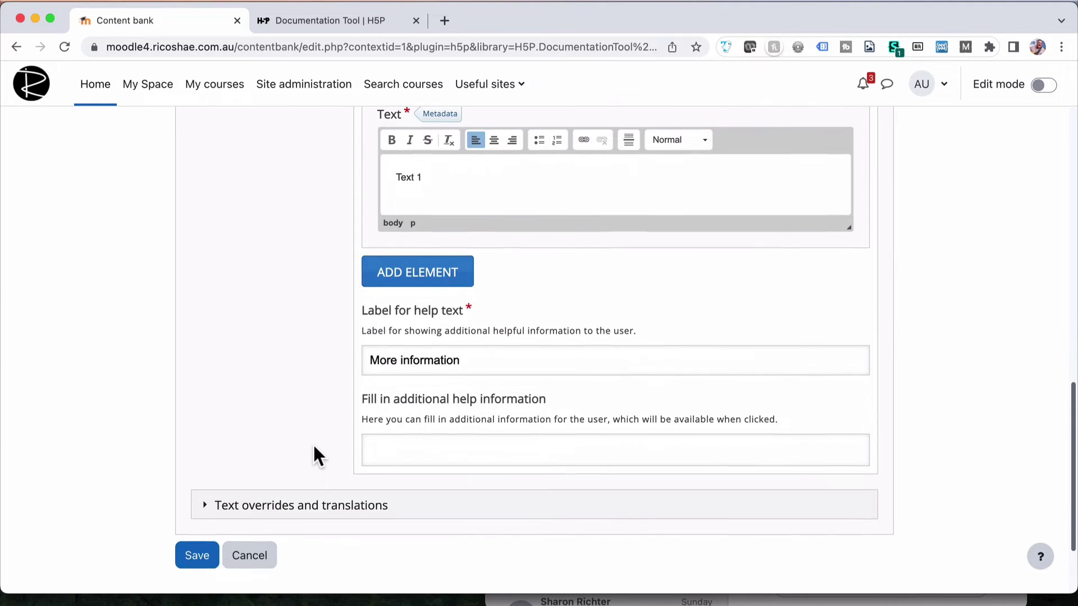
Add a second Text element reading 'Text 2', plus a third untyped element
click(361, 295)
click(414, 374)
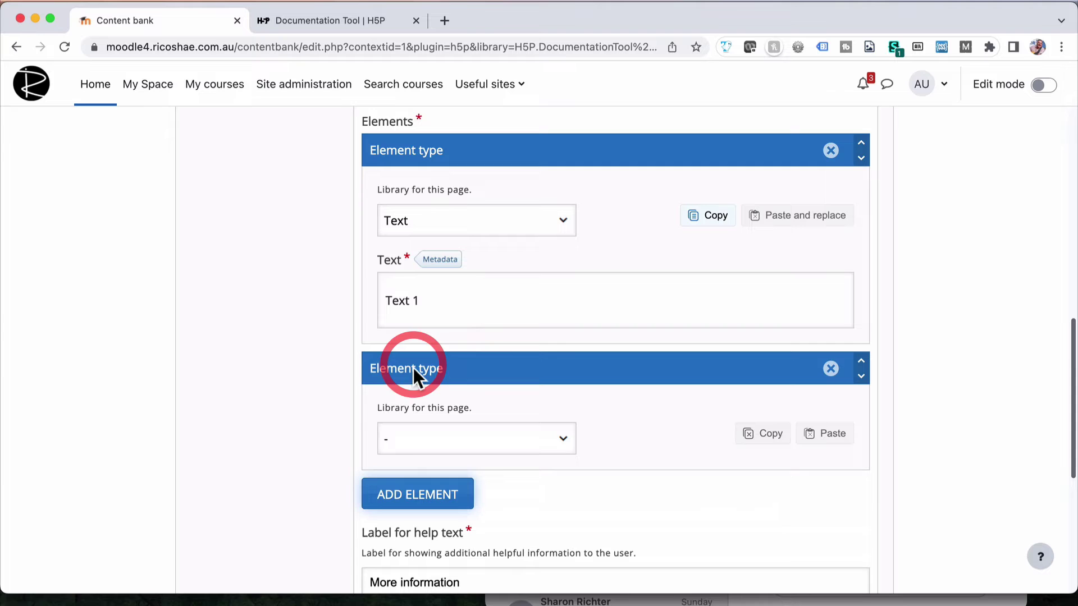
click(403, 437)
click(403, 459)
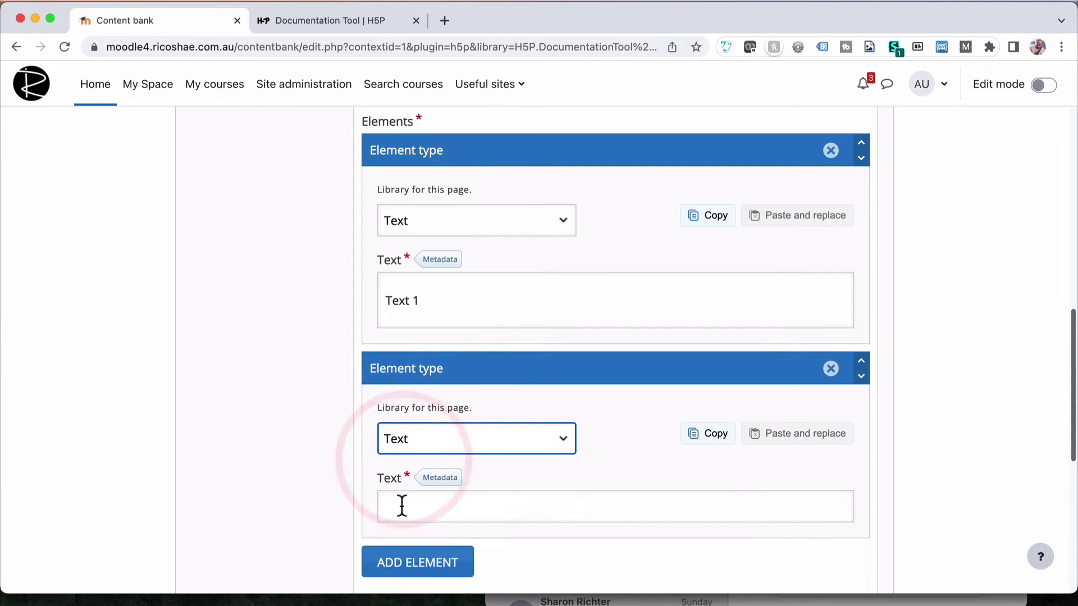
click(401, 507)
text(Text 2)
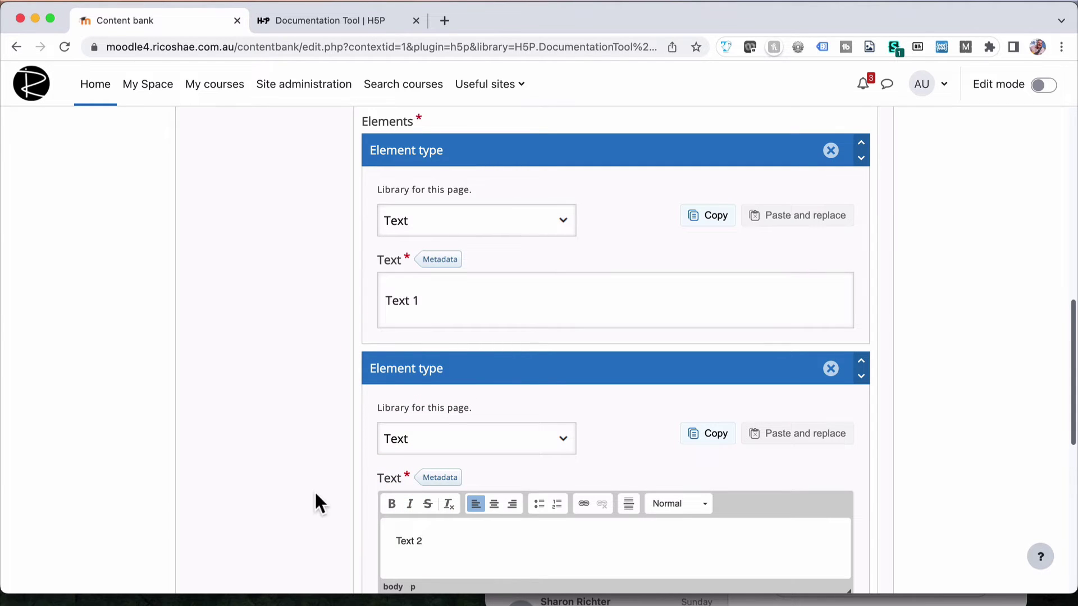
scroll(315, 490, down, 6)
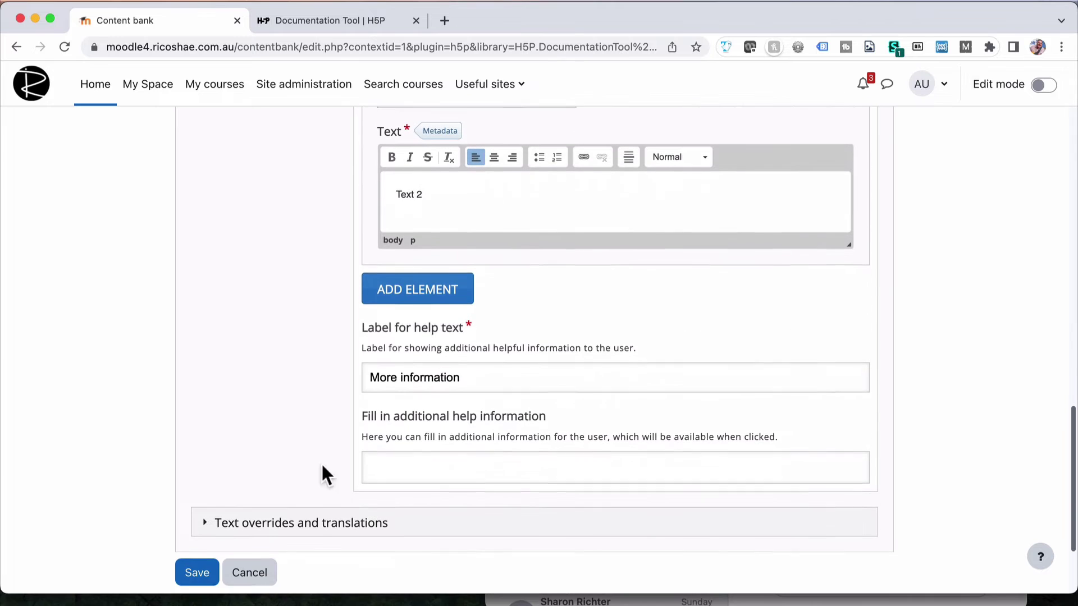
click(425, 288)
click(414, 358)
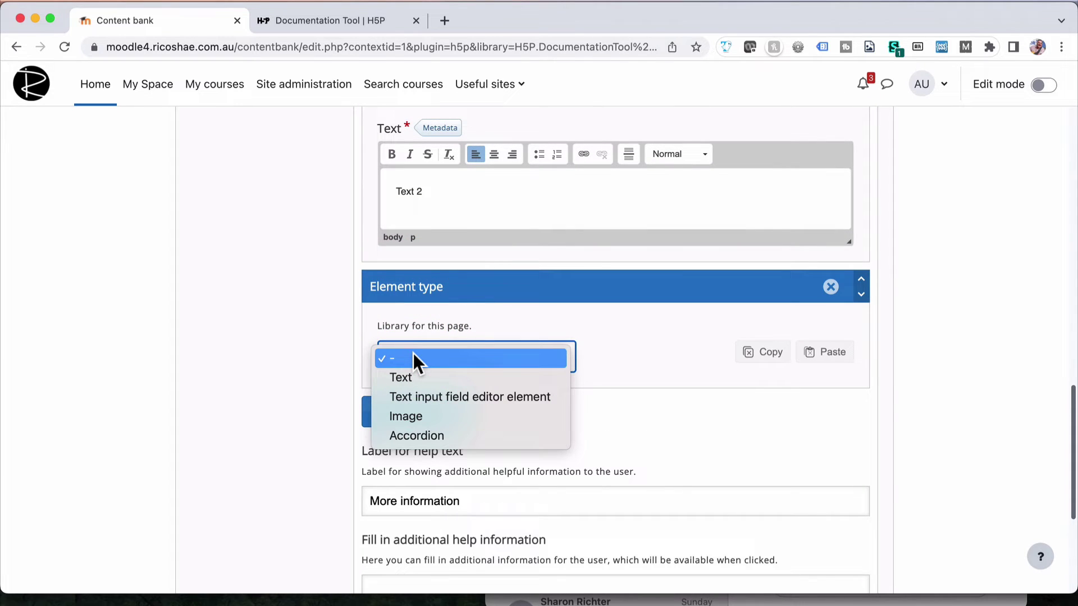
Make the third element a one-line text input with placeholder 'Input 1 placeholder'
click(436, 396)
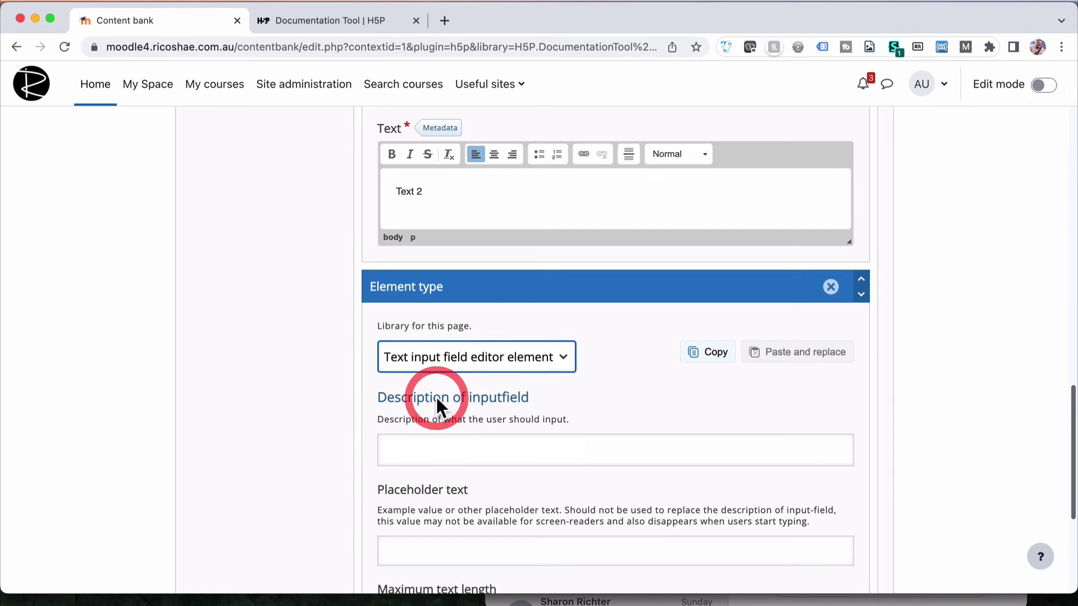
click(416, 445)
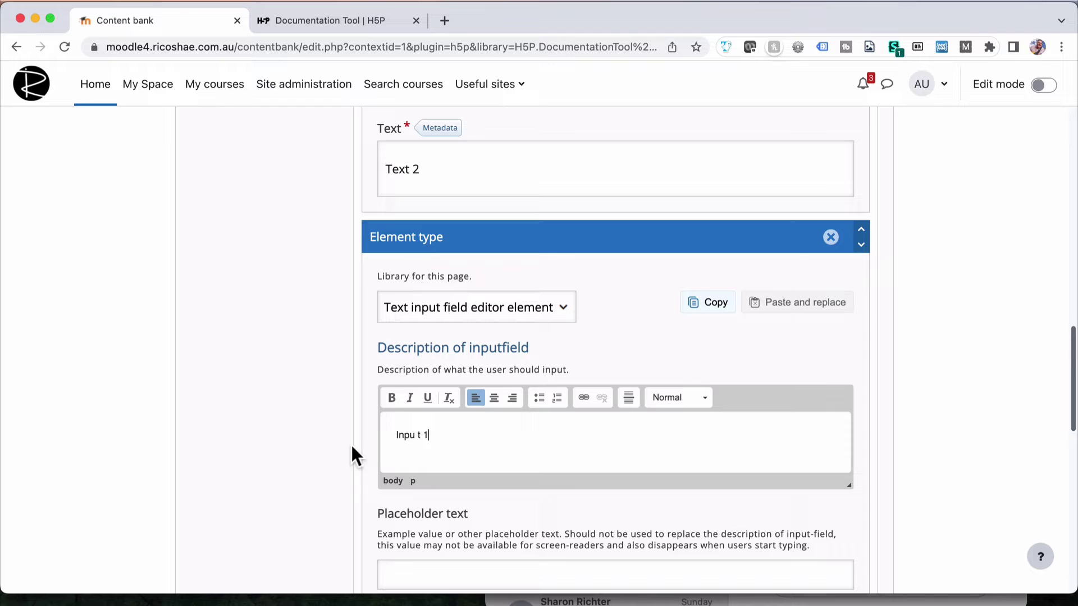
scroll(348, 444, down, 4)
click(436, 361)
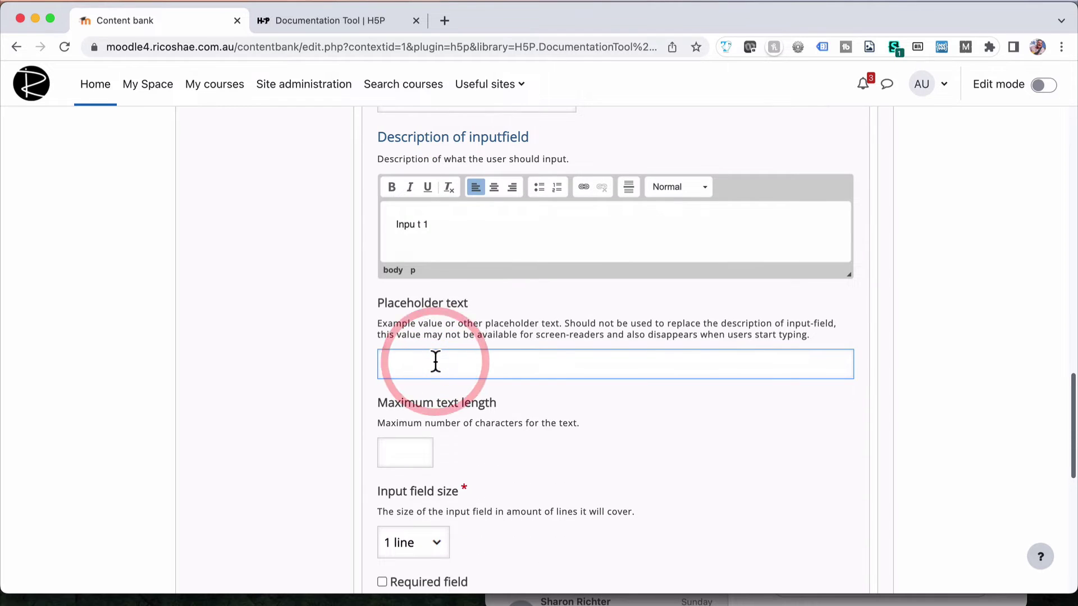
text(nput 1 placeholder)
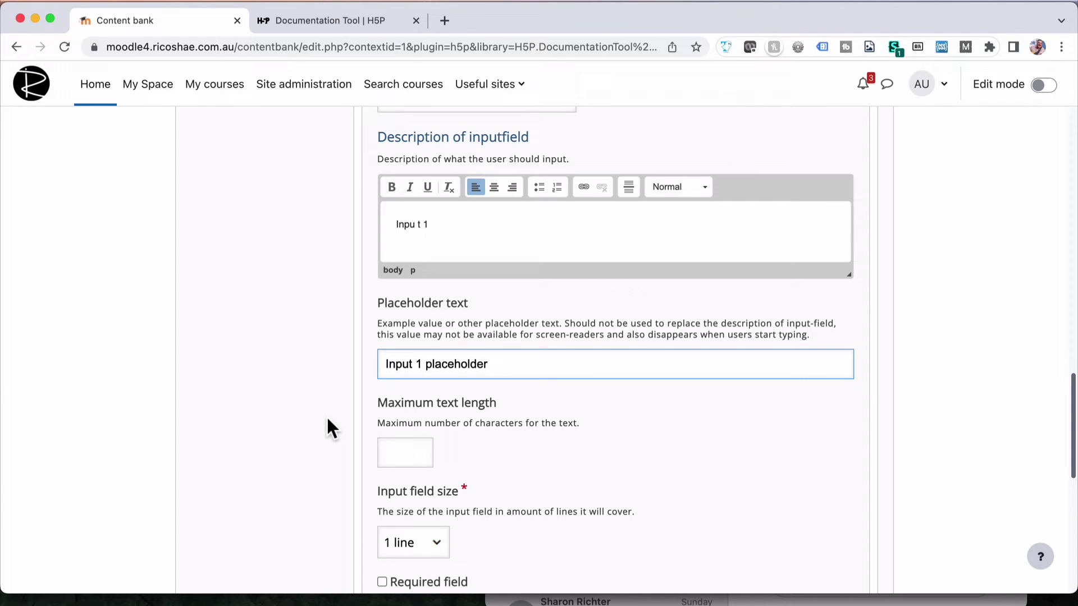
scroll(327, 428, down, 5)
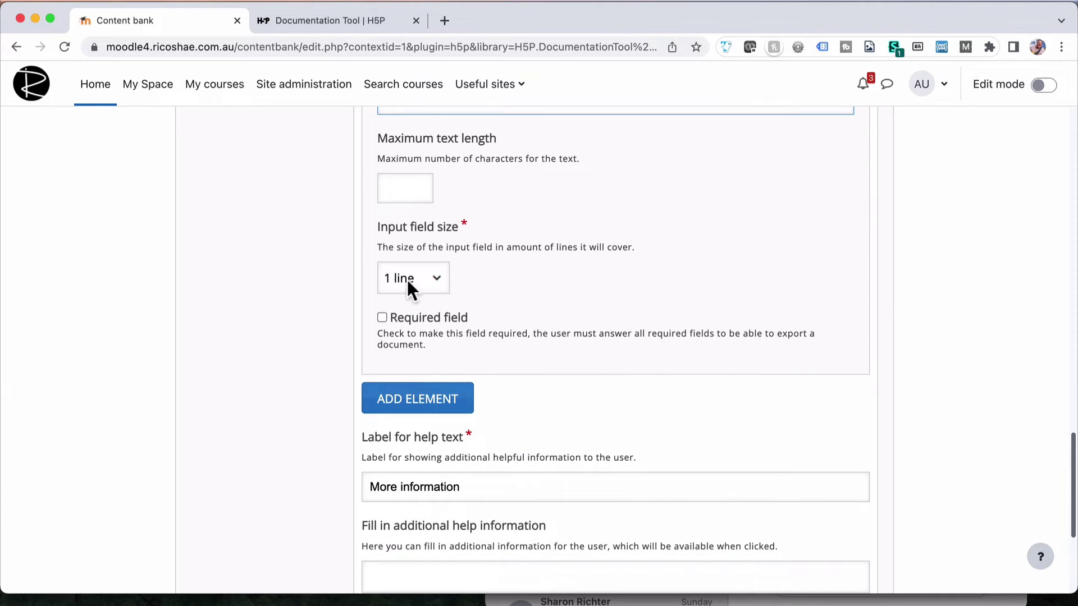
click(407, 280)
click(315, 271)
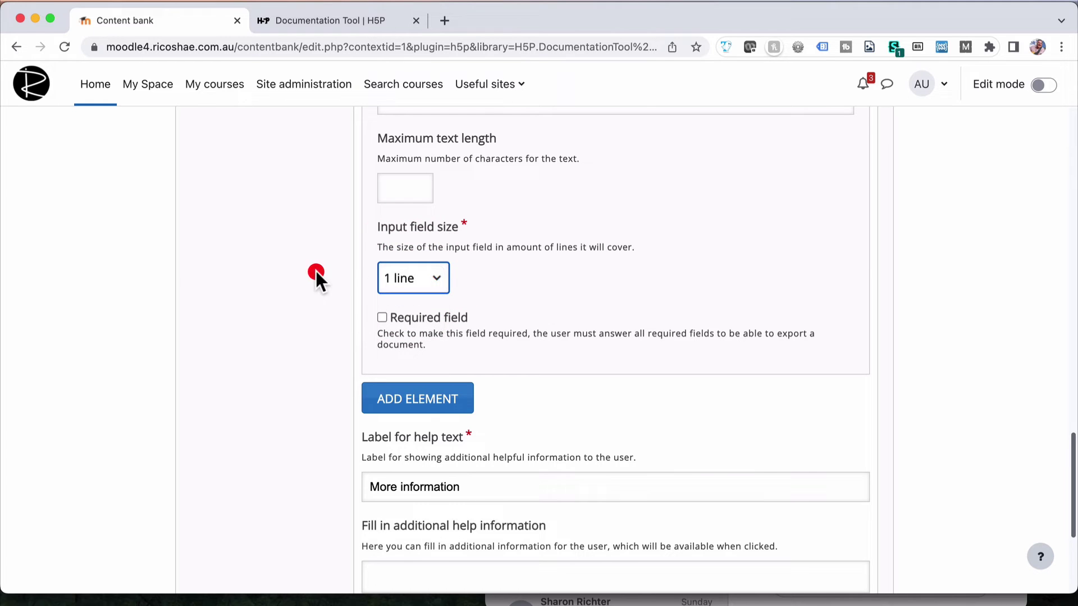
scroll(325, 389, down, 3)
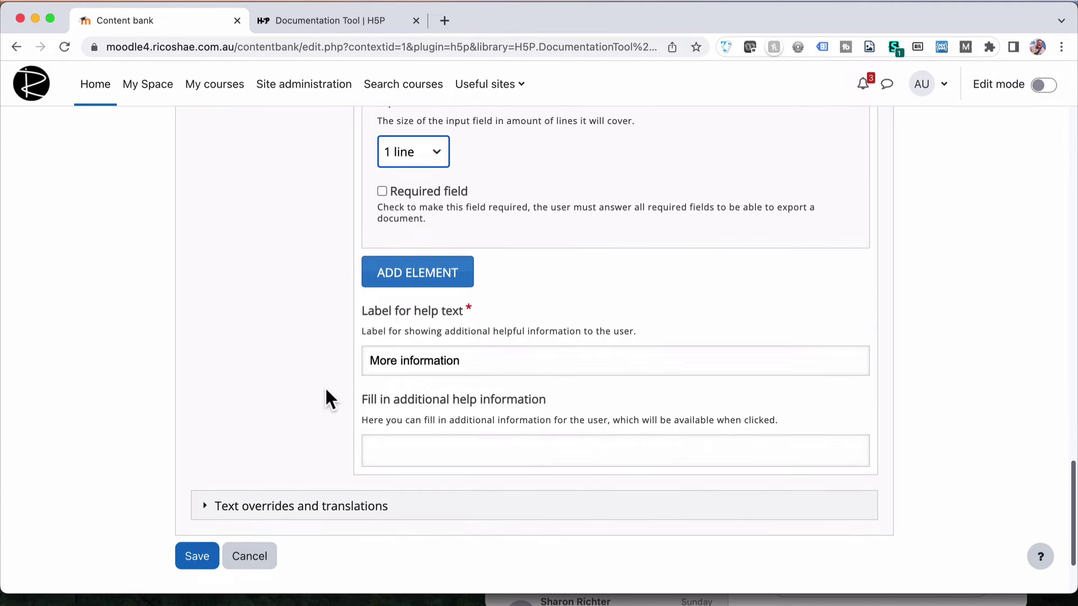
scroll(325, 390, up, 15)
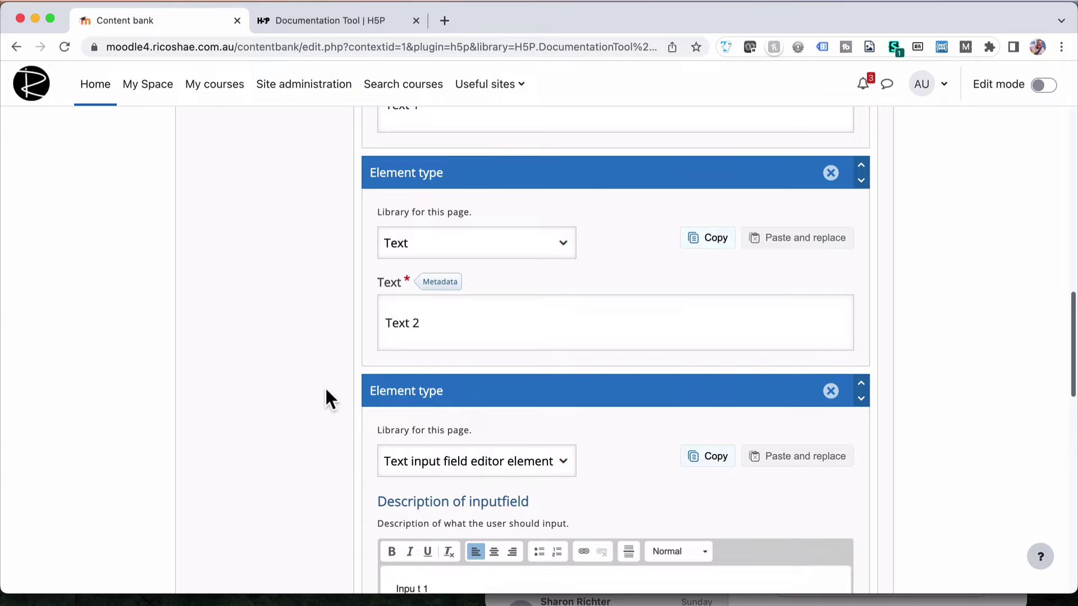
Add a fourth element of type Image to the Standard page and upload a photo into it
scroll(326, 391, up, 10)
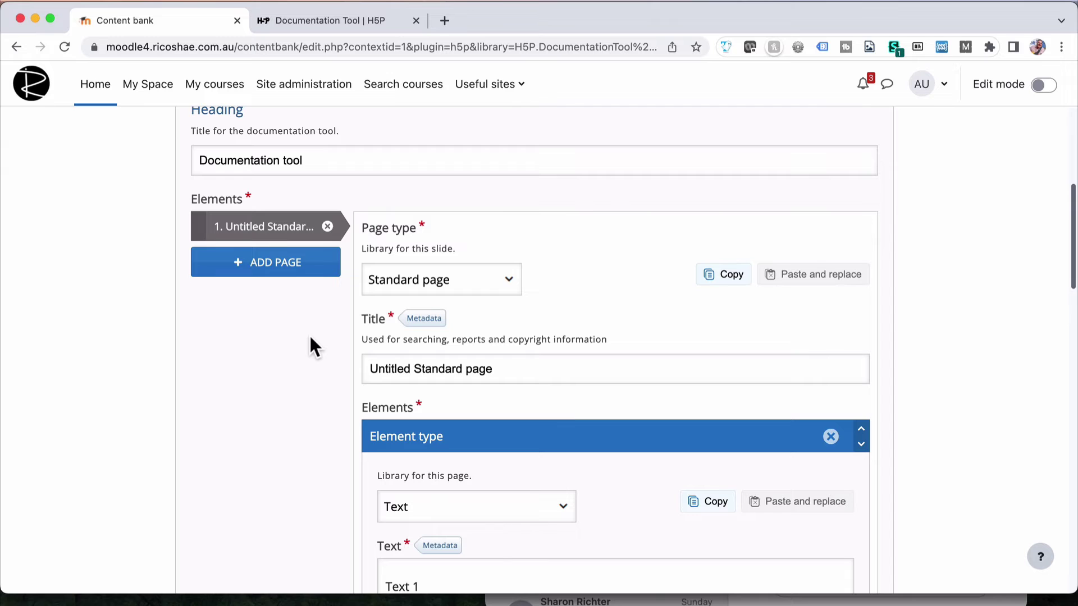
scroll(311, 344, down, 4)
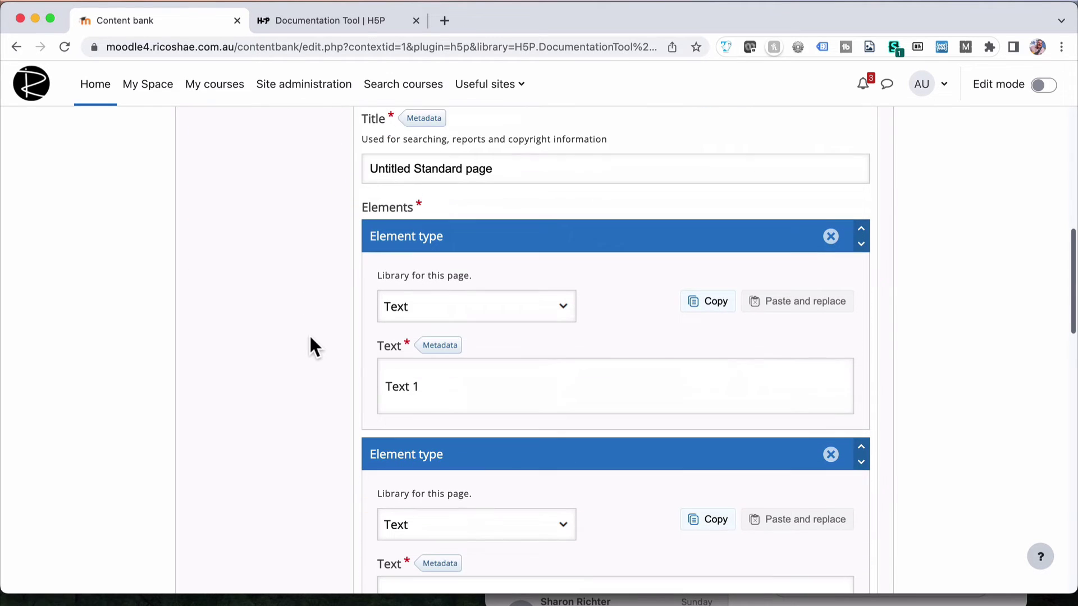
scroll(298, 417, down, 4)
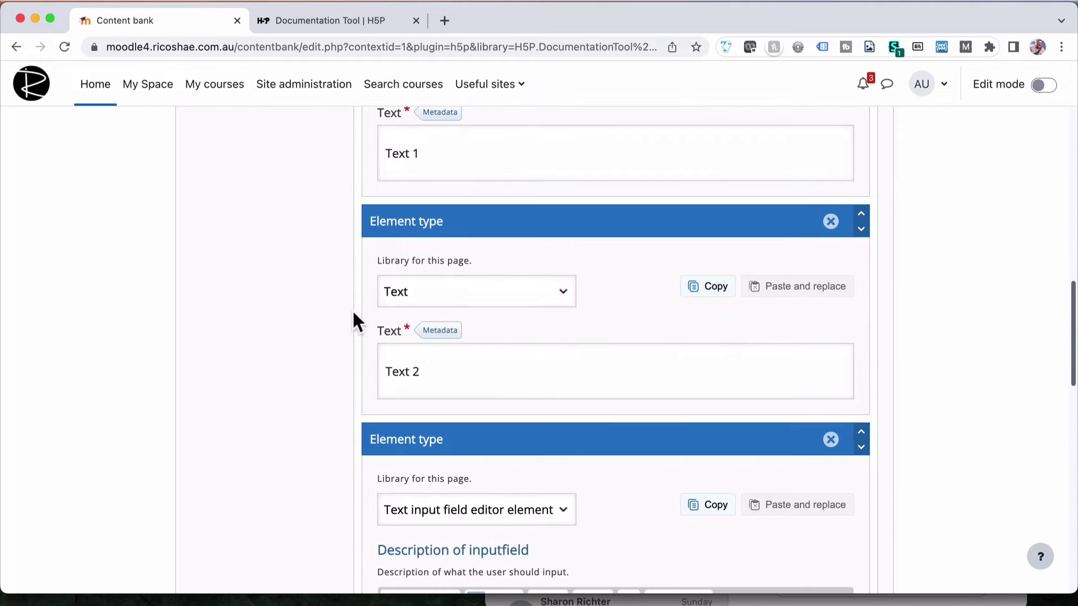
scroll(289, 410, down, 4)
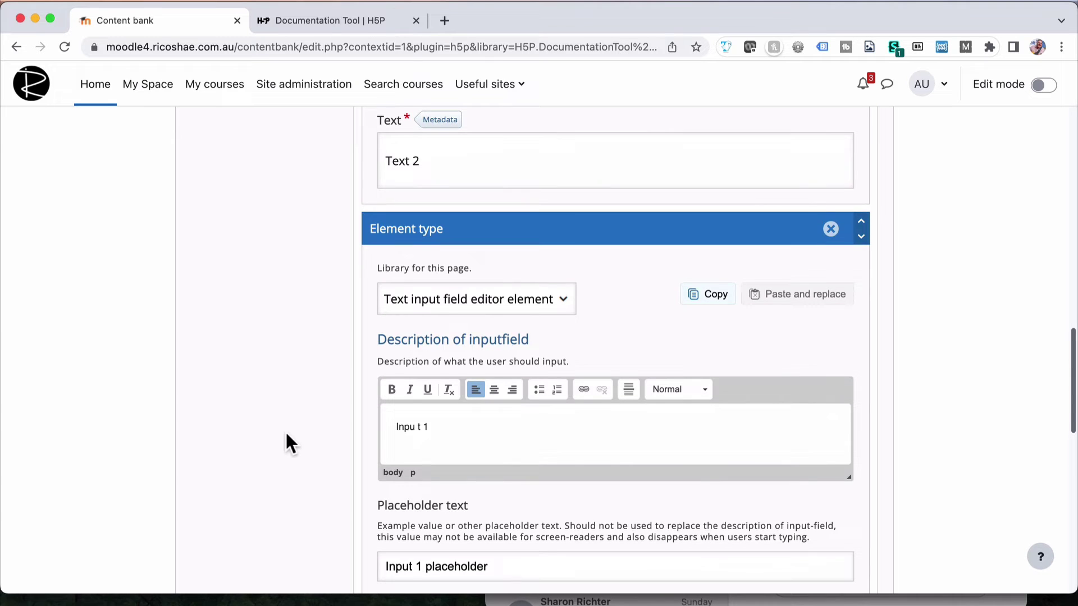
scroll(287, 437, down, 11)
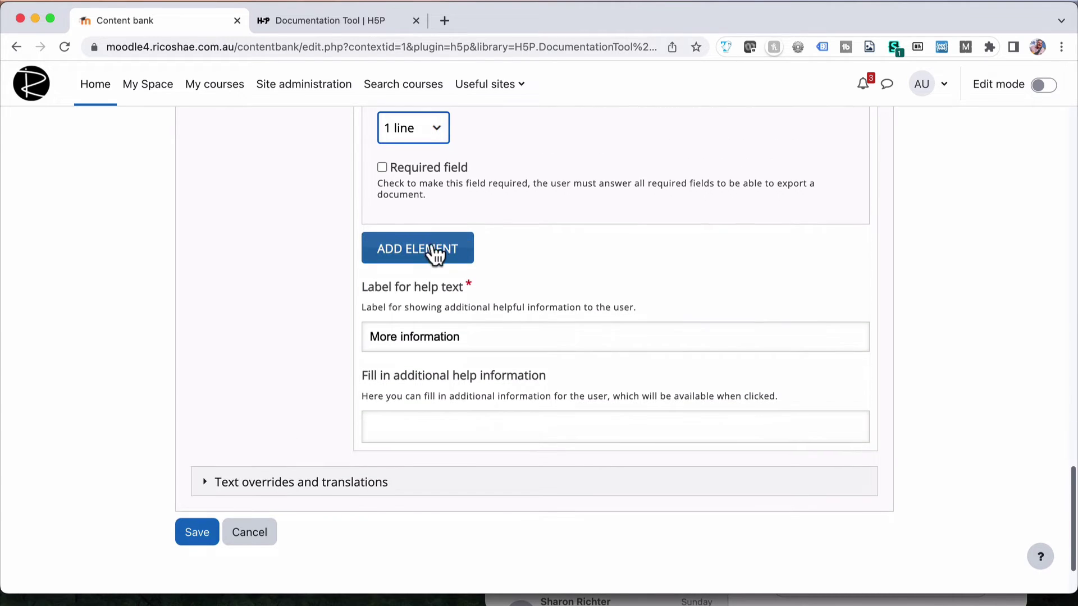
click(426, 246)
click(440, 325)
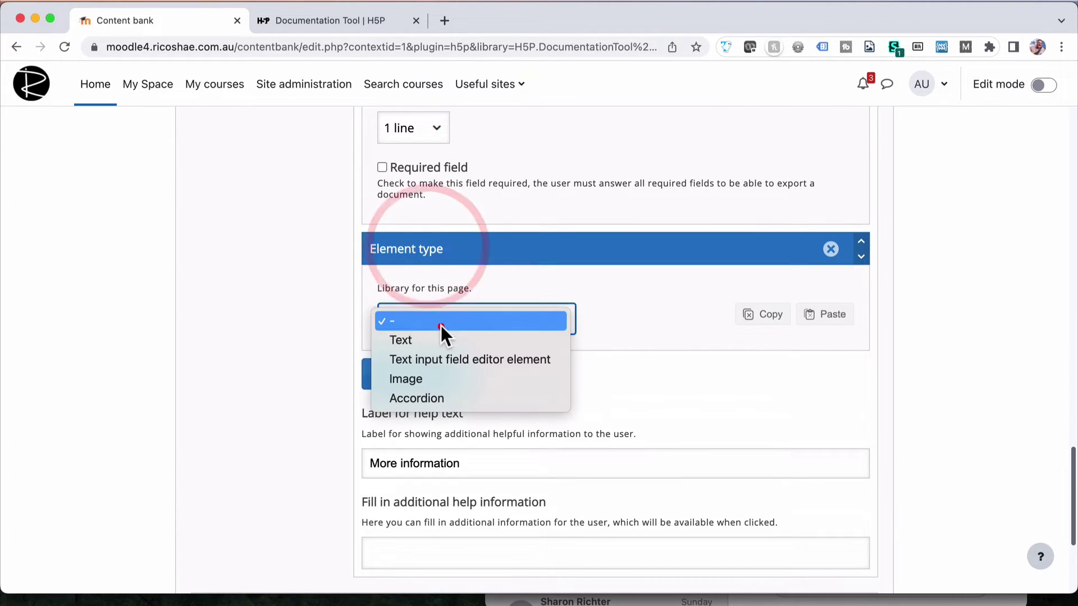
click(436, 378)
click(713, 547)
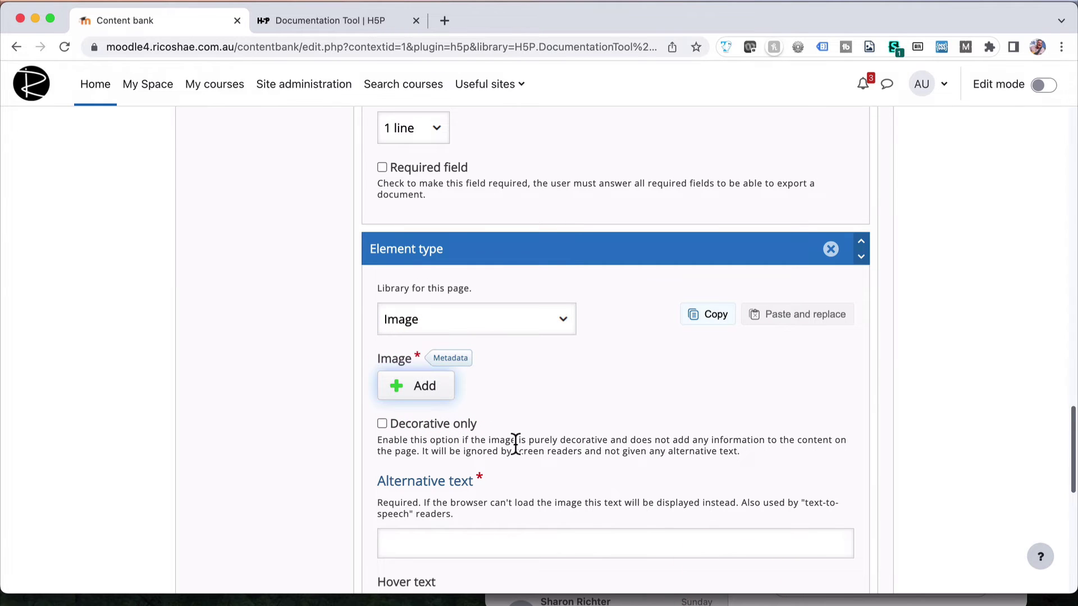
click(424, 387)
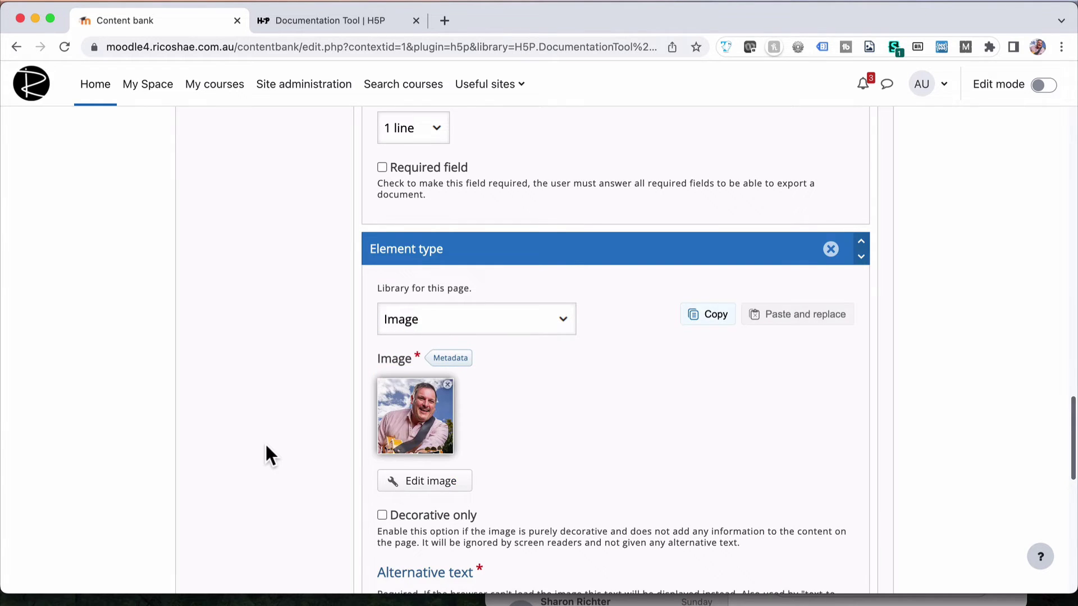
Add a fifth element and open its Library dropdown
scroll(267, 453, down, 4)
scroll(269, 452, down, 3)
click(420, 404)
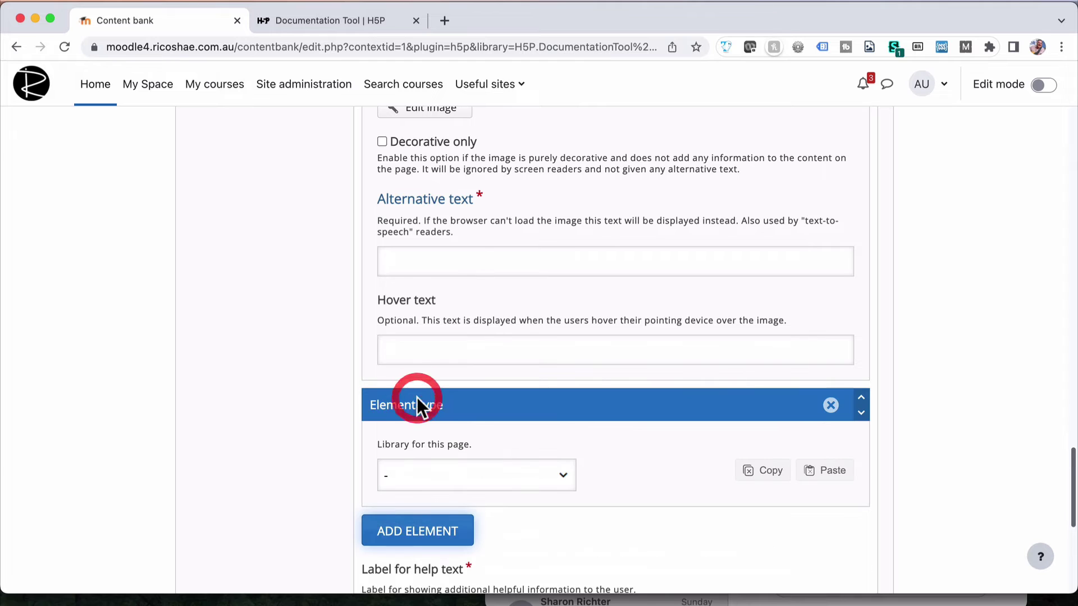
click(408, 485)
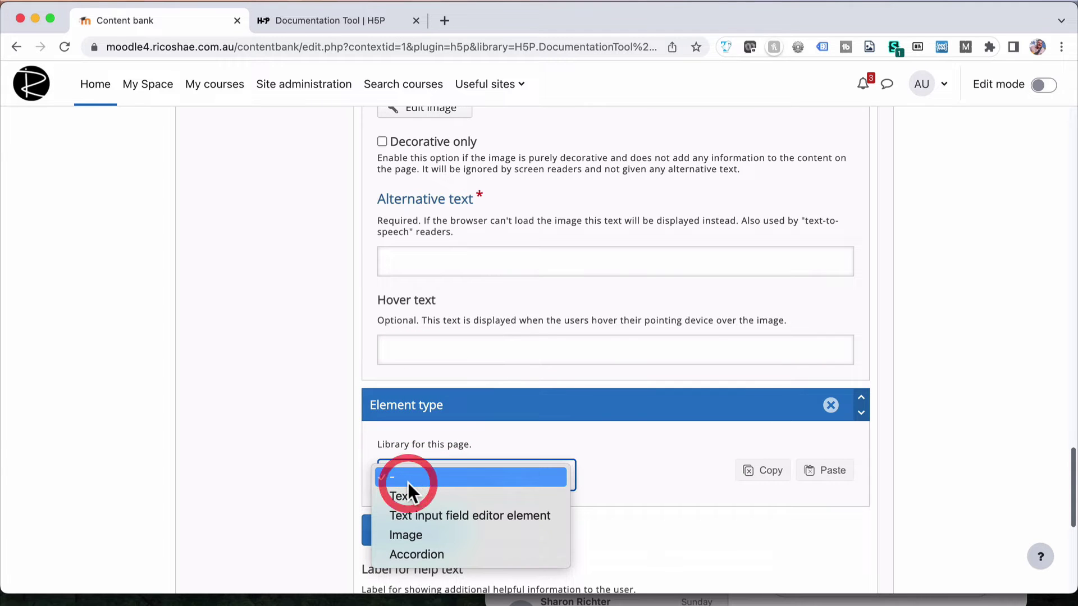
Make the fifth element an Accordion with a first panel titled 'Ac 1' holding 'Content 1'
click(410, 553)
scroll(295, 500, down, 7)
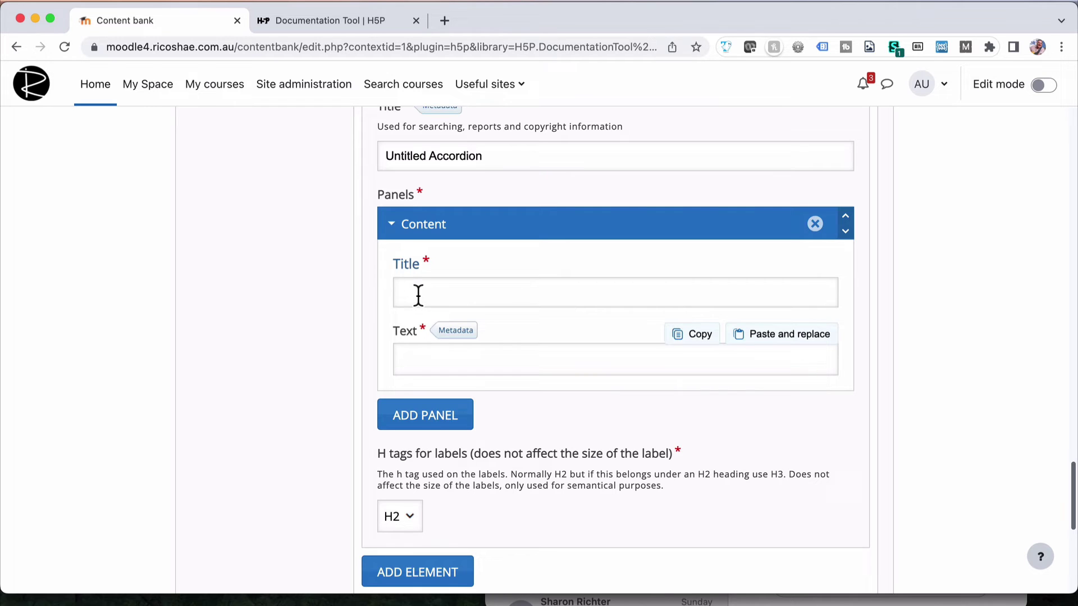
click(416, 293)
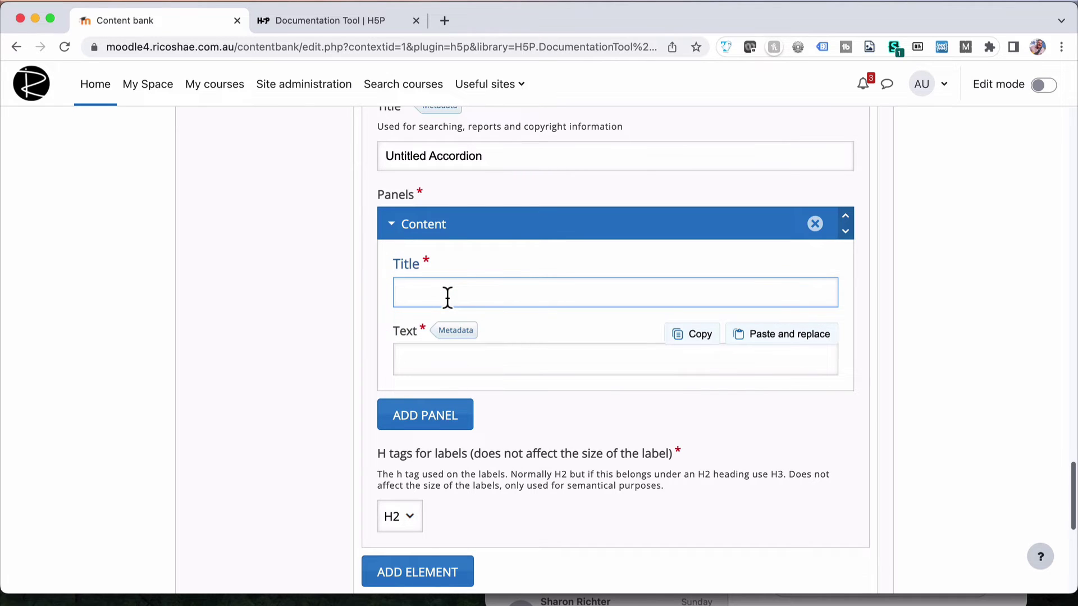
text(Ac 1)
scroll(449, 351, down, 1)
click(449, 354)
text(c)
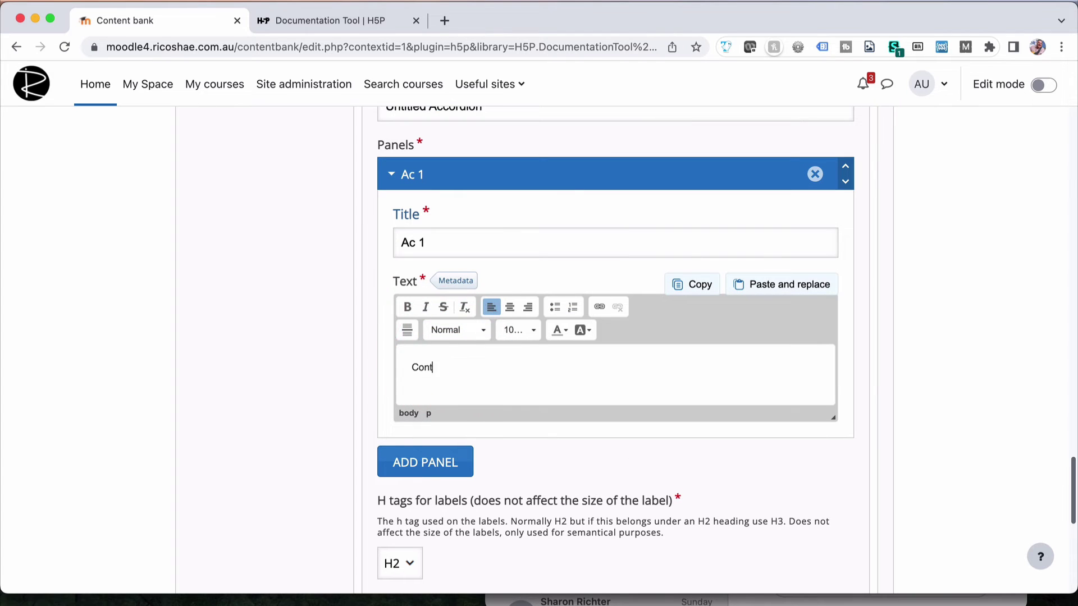
Add a second accordion panel titled 'Ac 2' with body text 'Content 2'
click(440, 462)
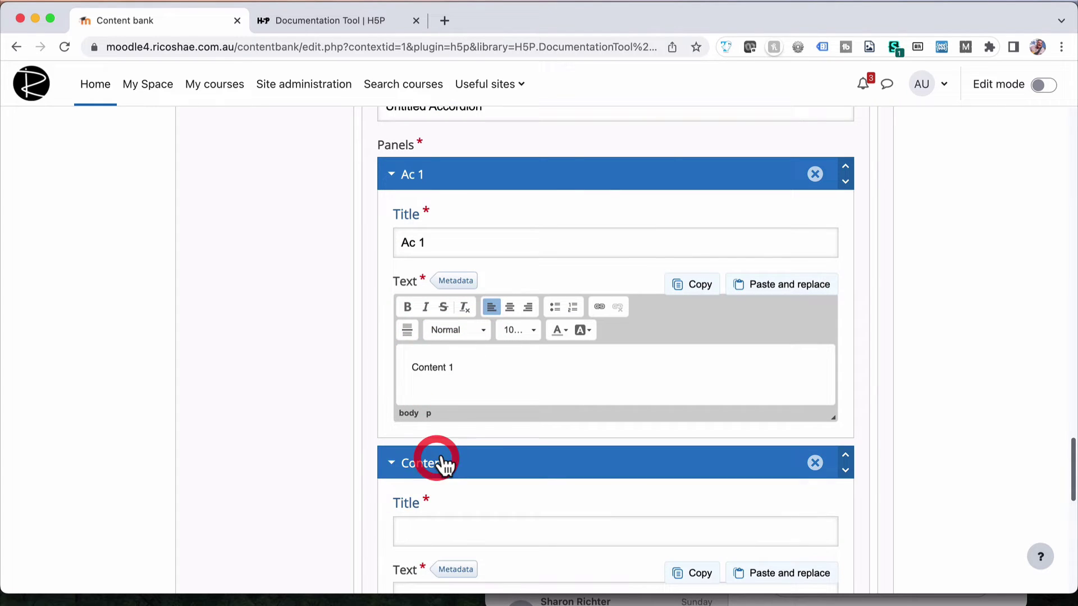
click(417, 521)
text(A)
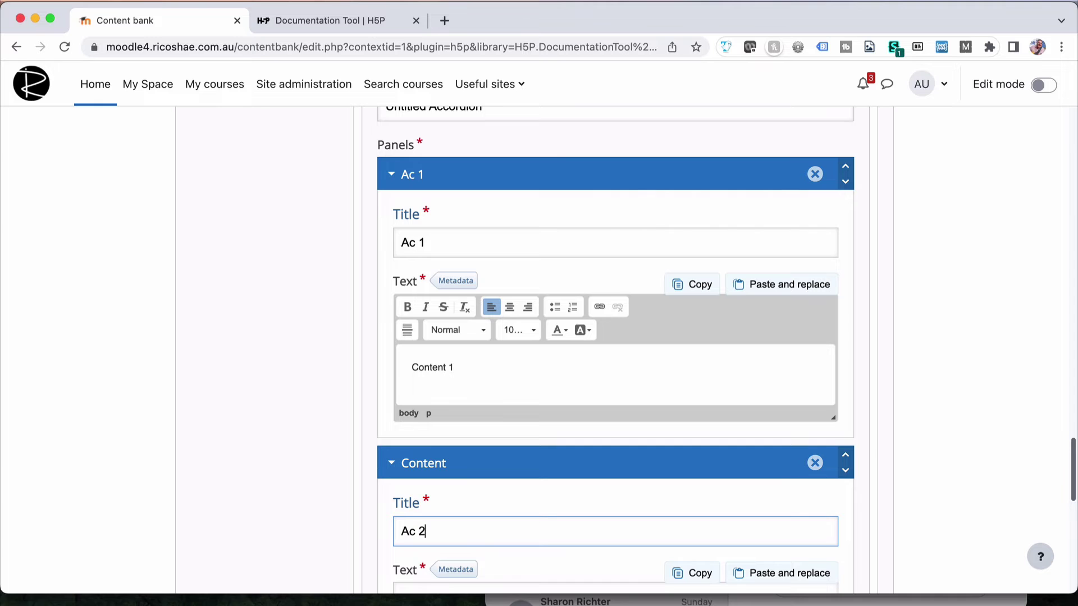
text(c 2)
scroll(448, 393, down, 4)
click(443, 373)
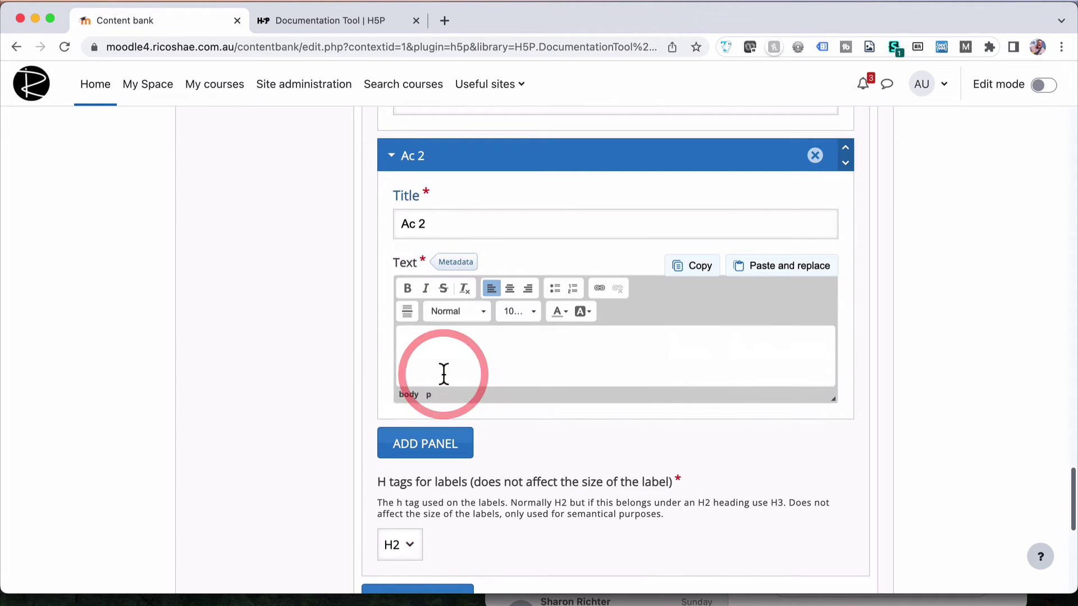
text(Content 2)
scroll(334, 387, down, 8)
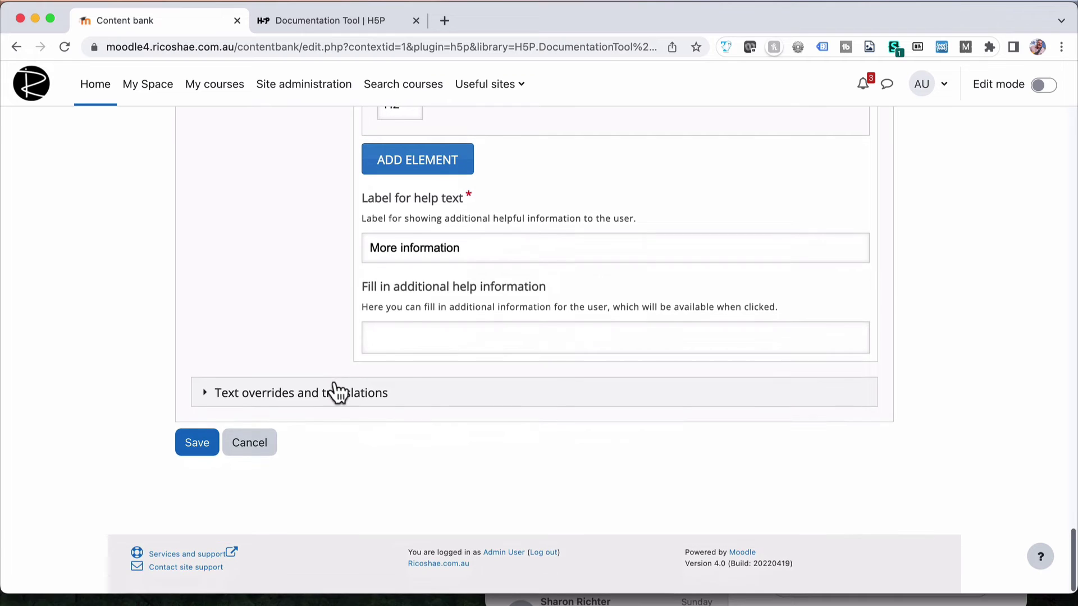
Save the 'Documentation example' documentation tool and review the saved content
click(208, 443)
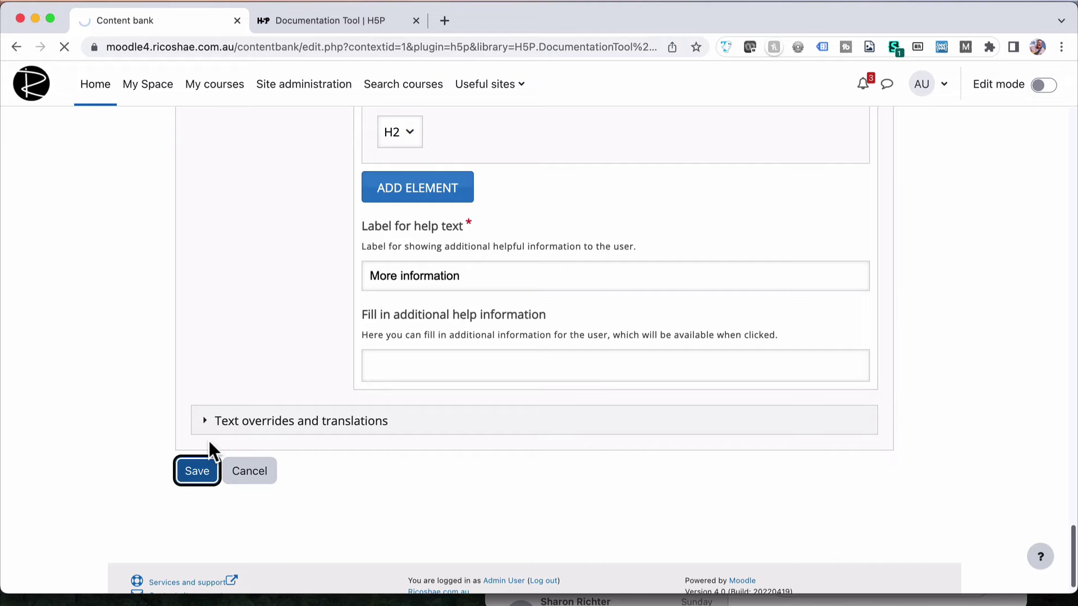
scroll(208, 439, down, 3)
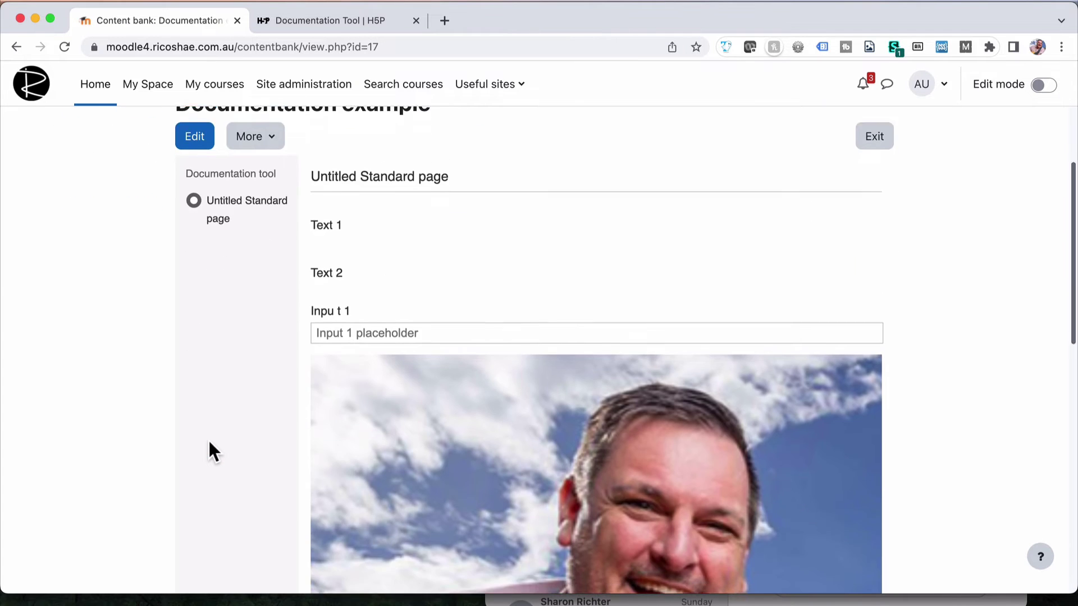
scroll(208, 439, up, 3)
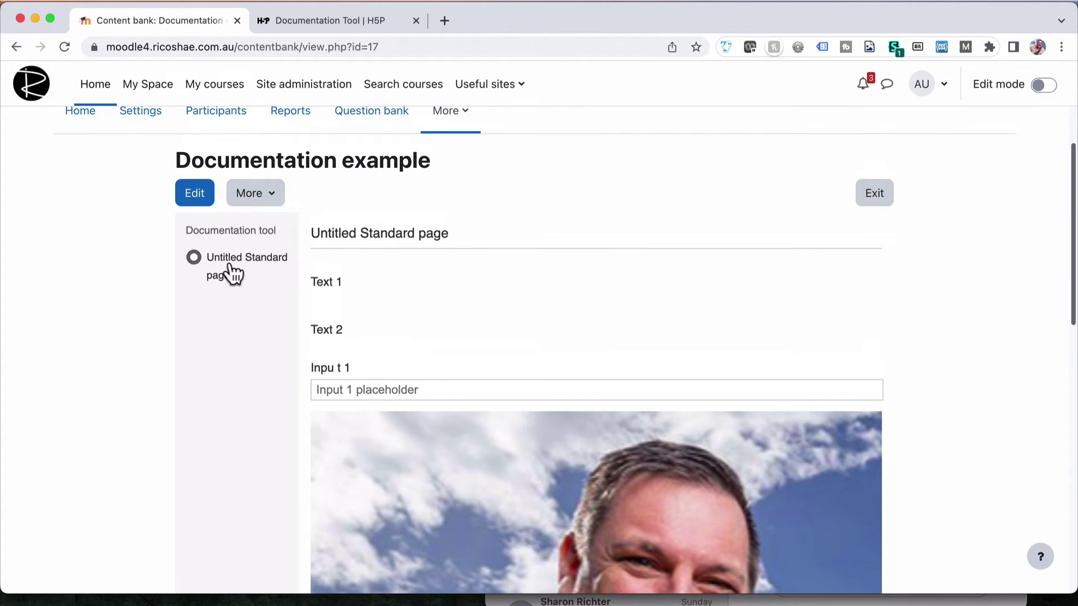
click(217, 257)
In the preview, type a test response in Input 1 and expand the Ac 1 and Ac 2 panels
click(385, 331)
drag(322, 368, 371, 375)
click(331, 389)
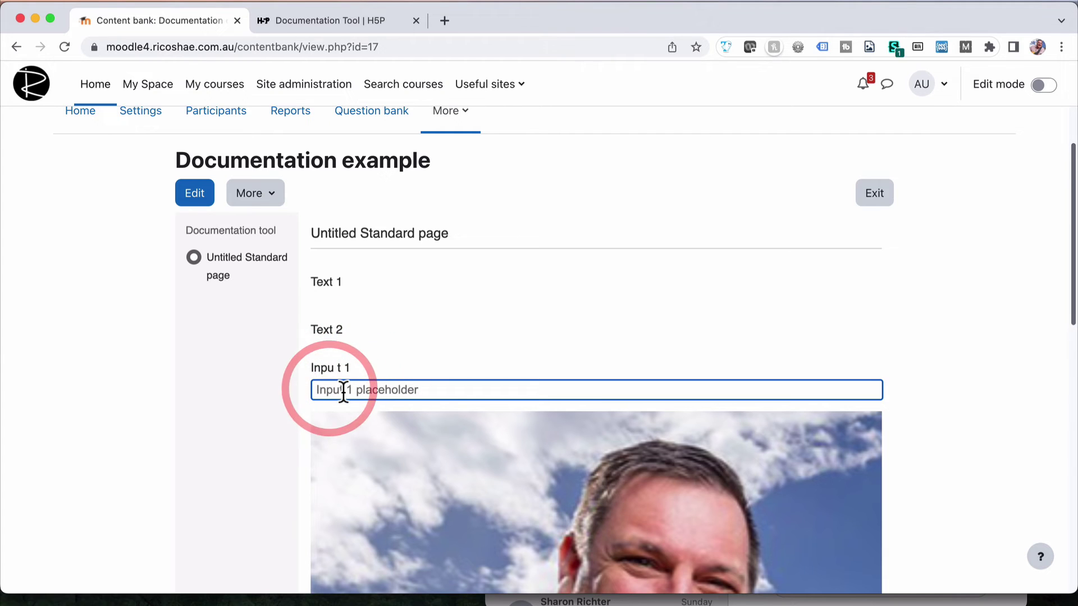
text(aadasdsadas)
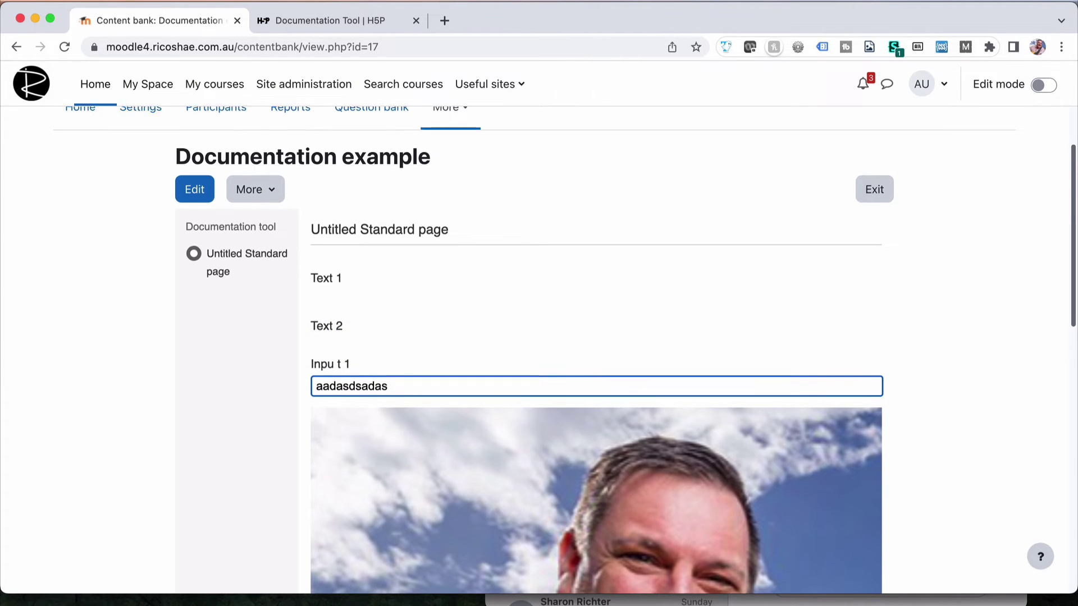
scroll(539, 348, down, 3)
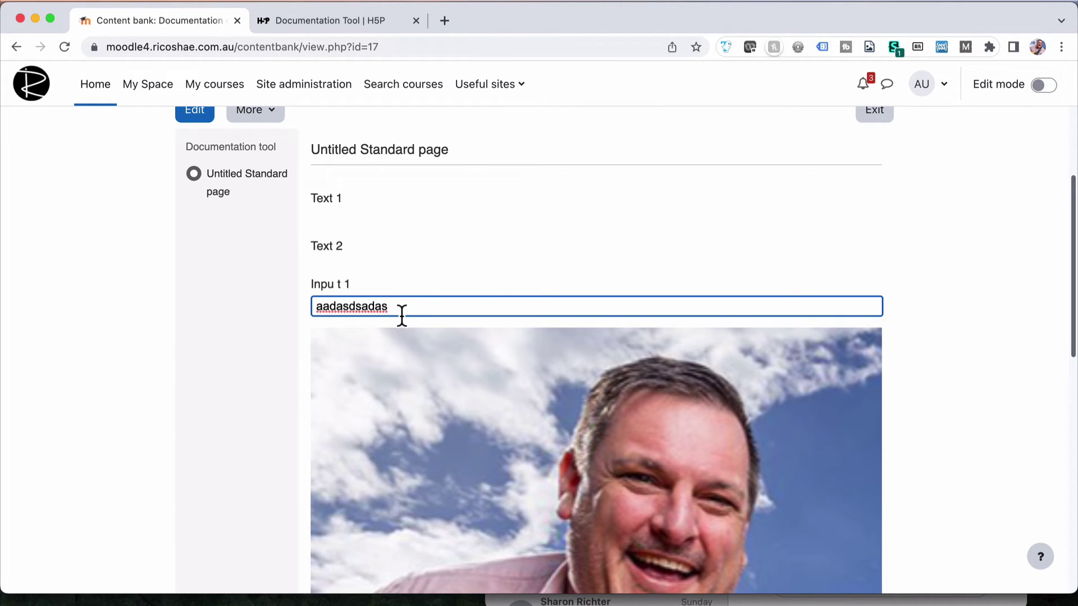
scroll(402, 315, down, 10)
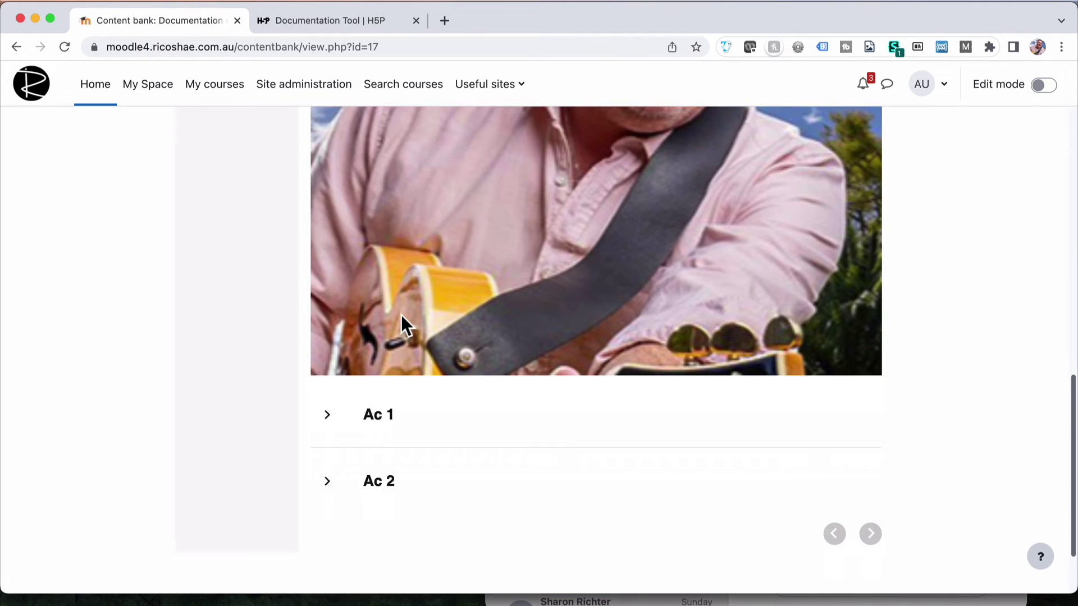
scroll(402, 320, down, 1)
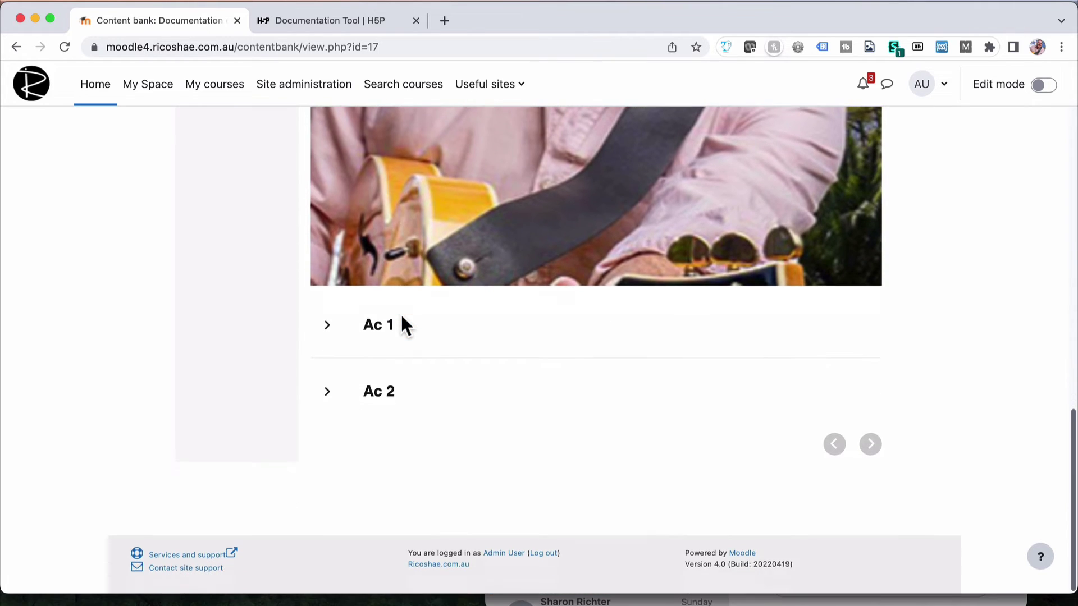
click(329, 337)
click(326, 421)
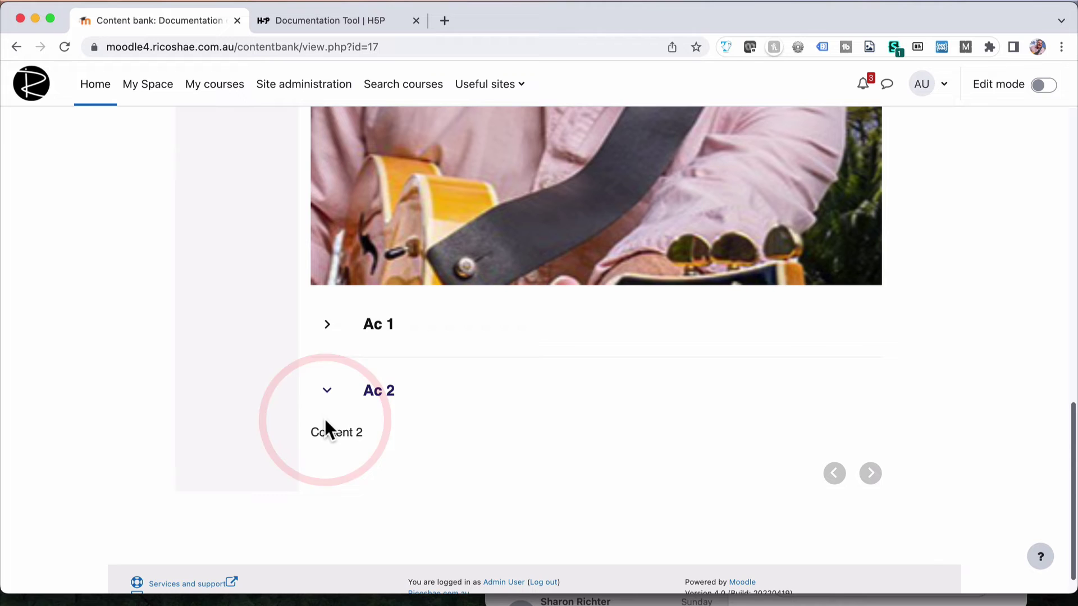
scroll(324, 419, up, 10)
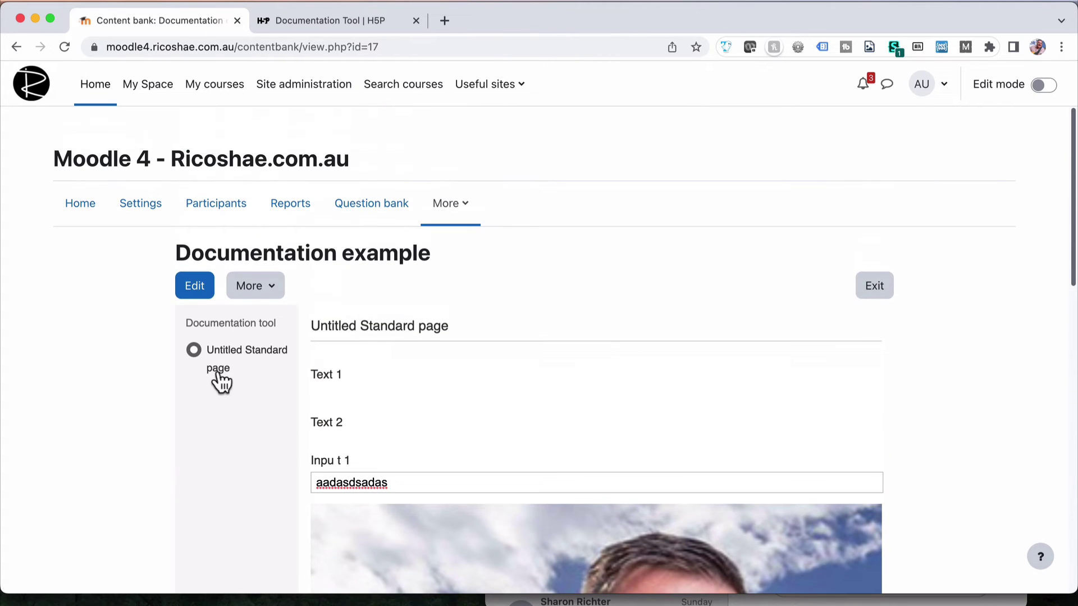
Reopen the Documentation Tool in the editor
click(201, 289)
scroll(205, 294, down, 6)
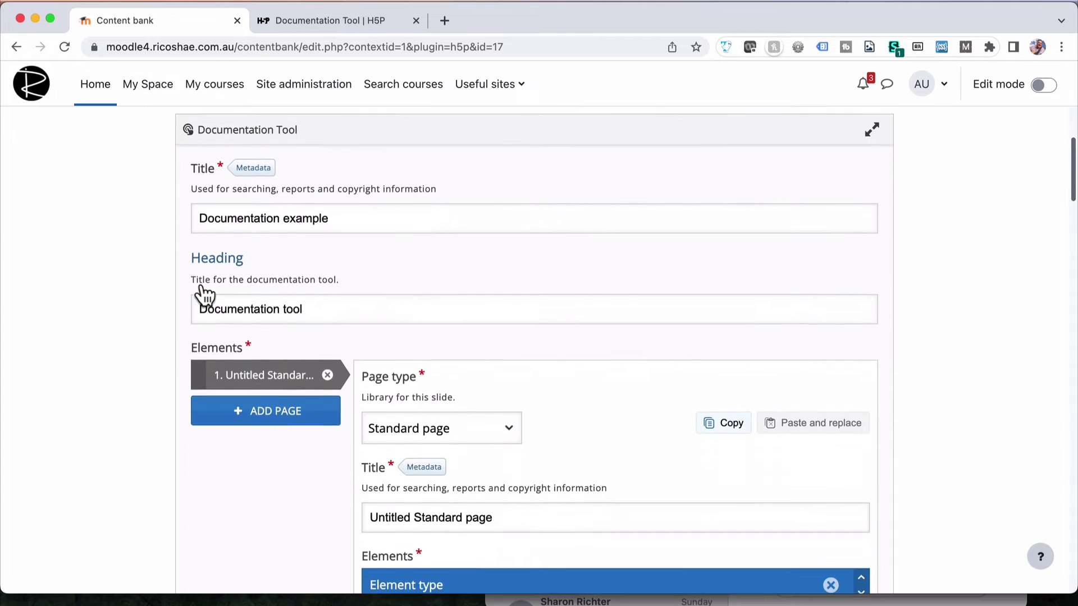
scroll(205, 295, down, 2)
Add a second page and set its Page type to Goals page
click(289, 223)
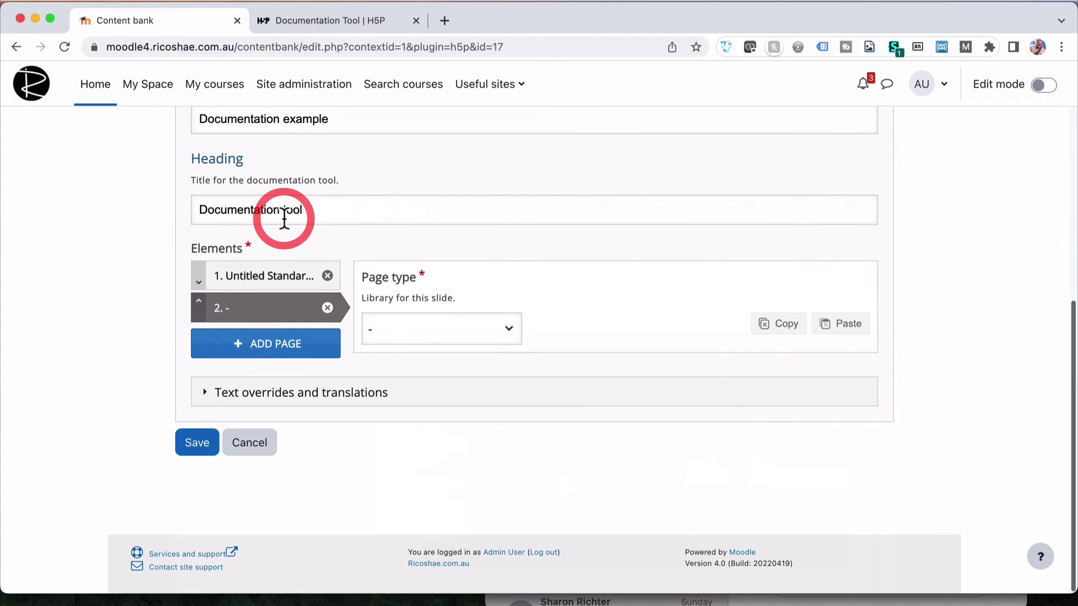
click(416, 332)
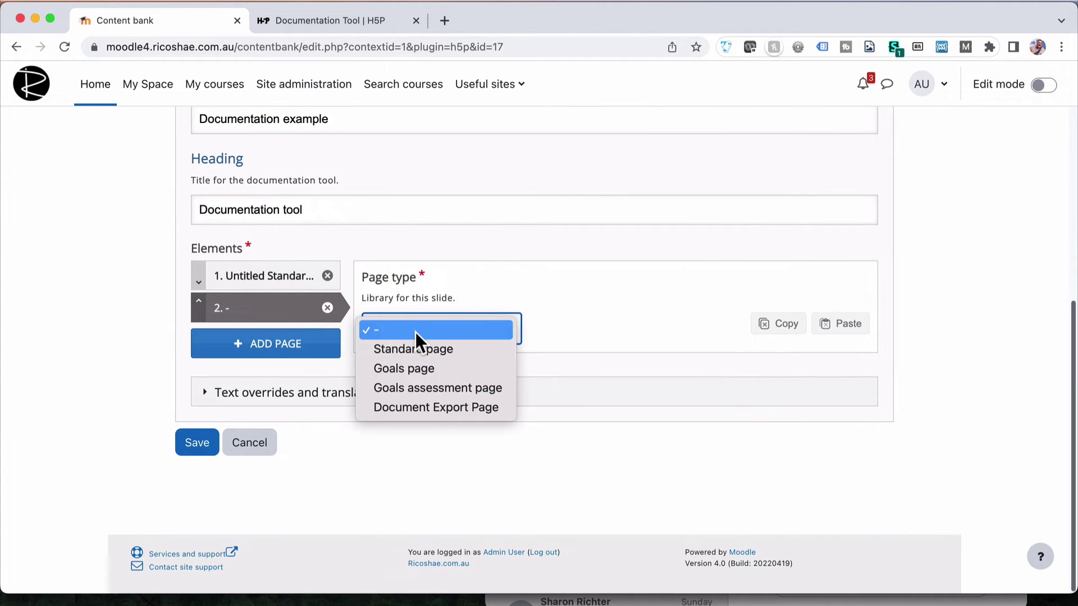
click(420, 369)
scroll(420, 369, down, 4)
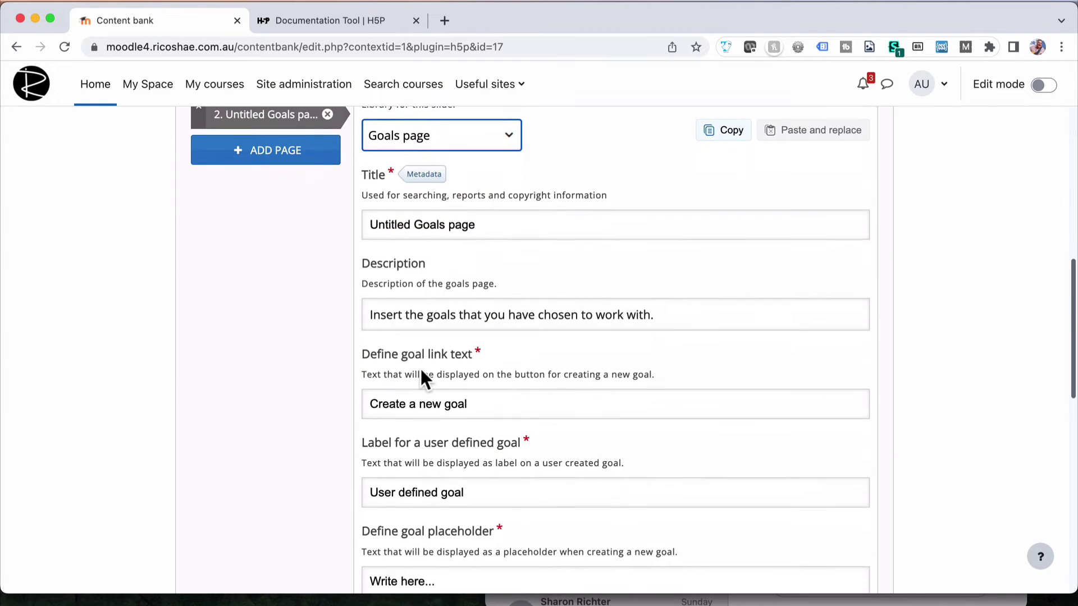
scroll(420, 368, down, 2)
scroll(420, 369, up, 3)
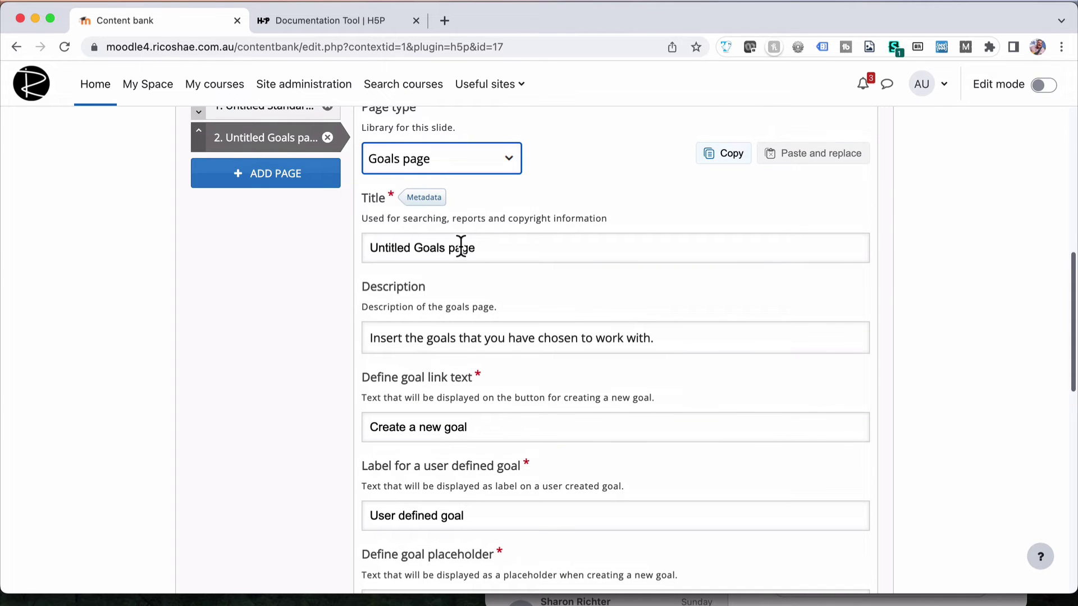
scroll(423, 352, down, 3)
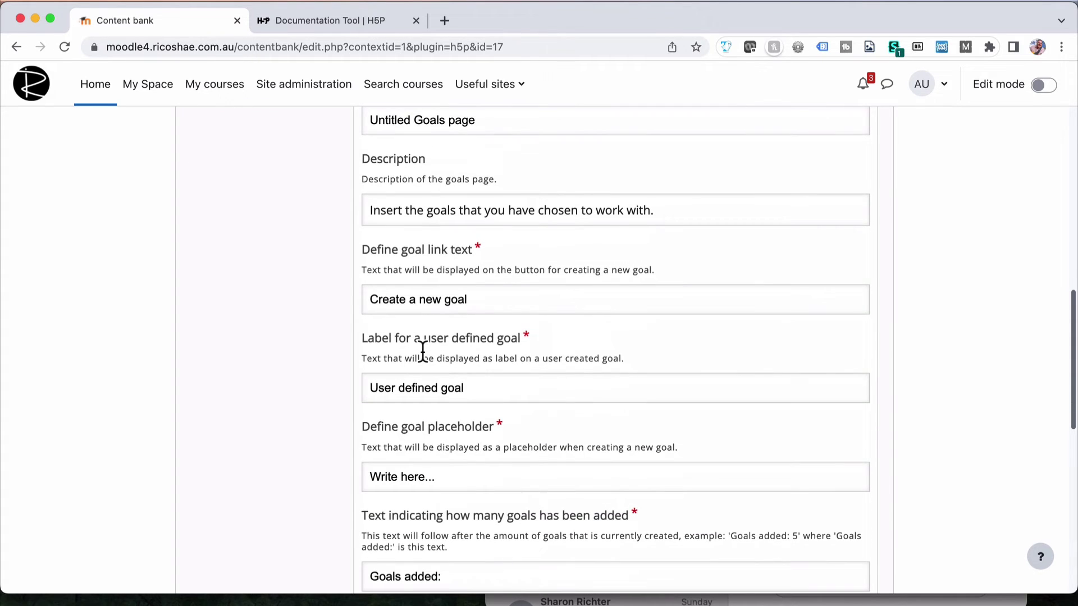
scroll(423, 352, down, 3)
scroll(424, 354, down, 3)
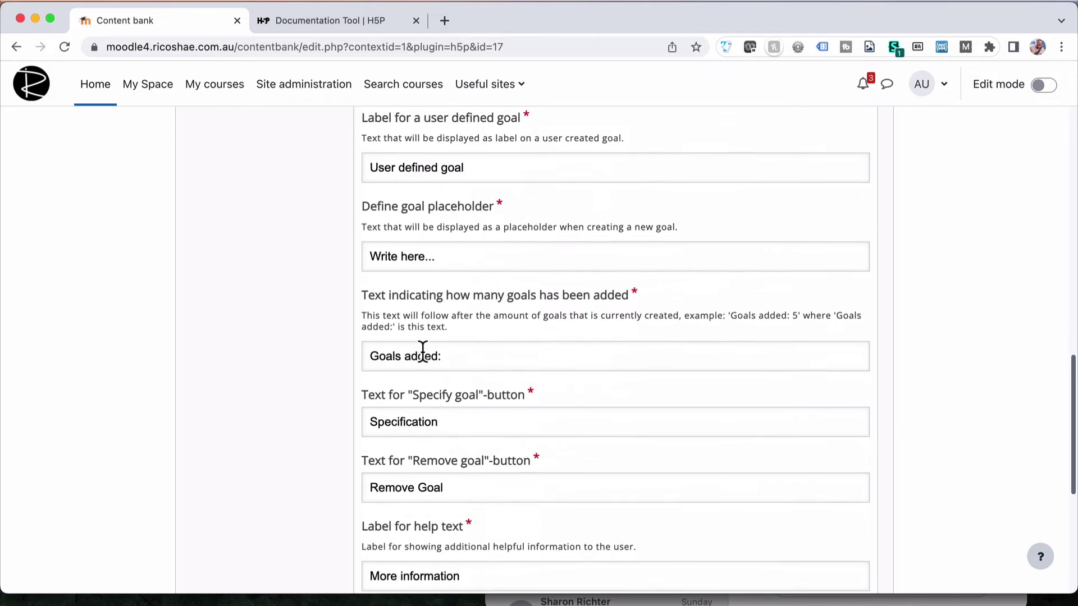
scroll(435, 308, up, 9)
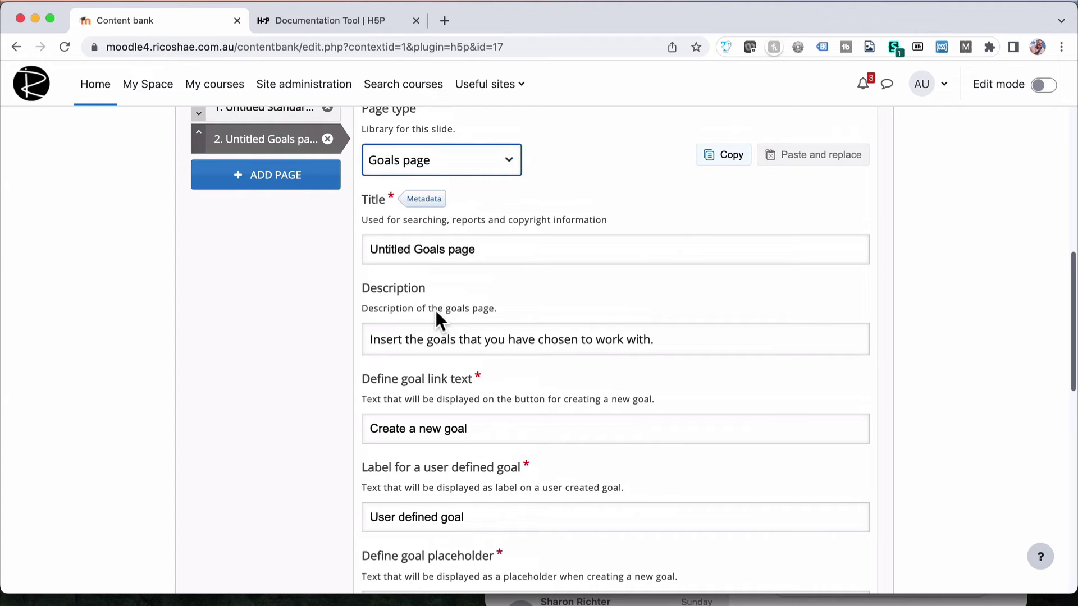
Open the Goals page Description in the rich text editor and review its default text
click(671, 346)
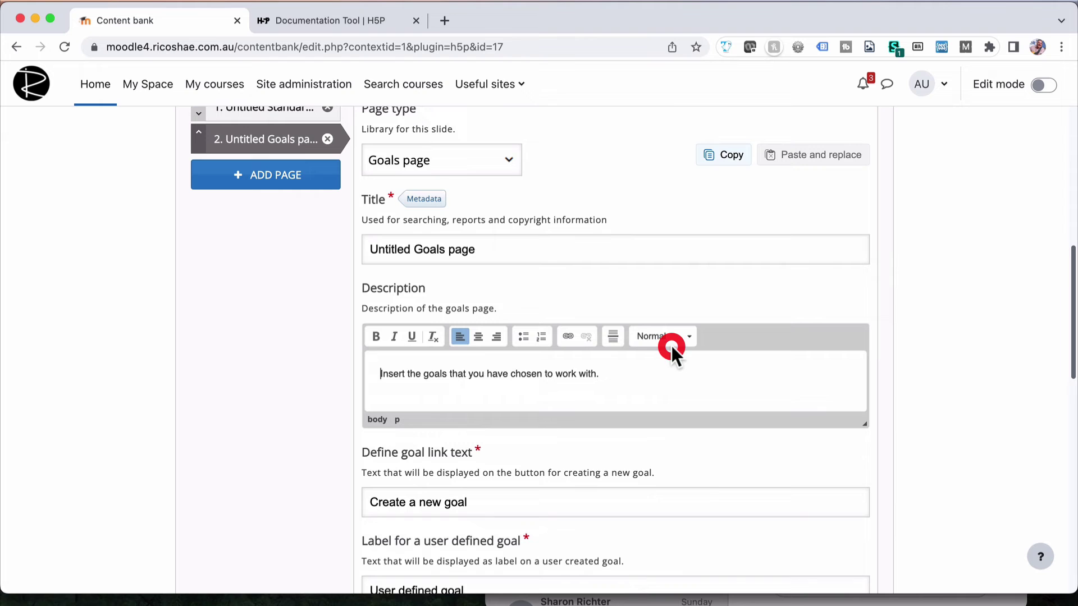
click(638, 377)
click(596, 308)
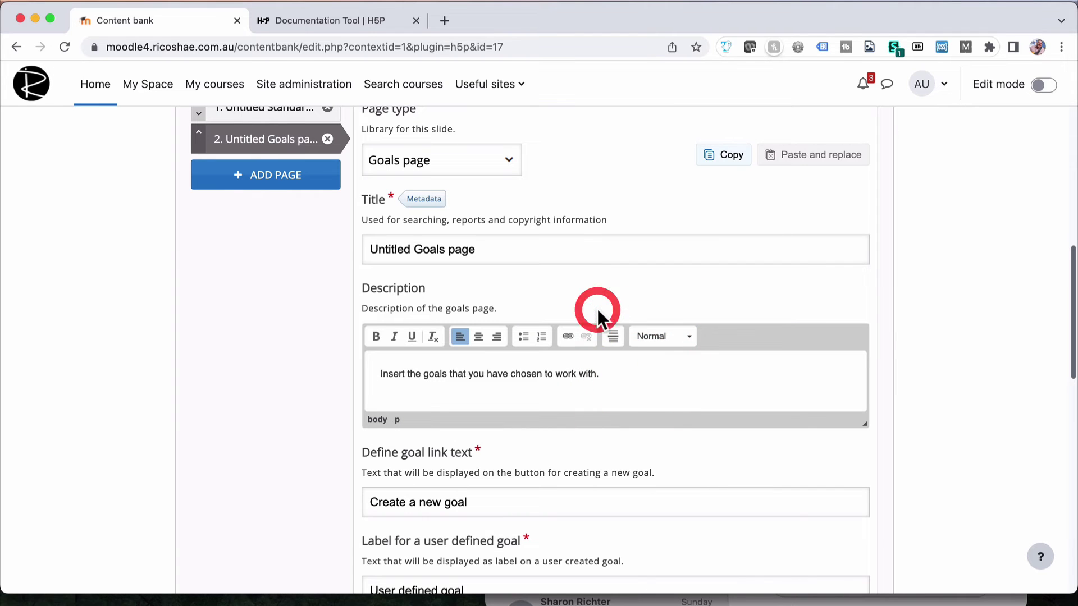
scroll(596, 308, down, 15)
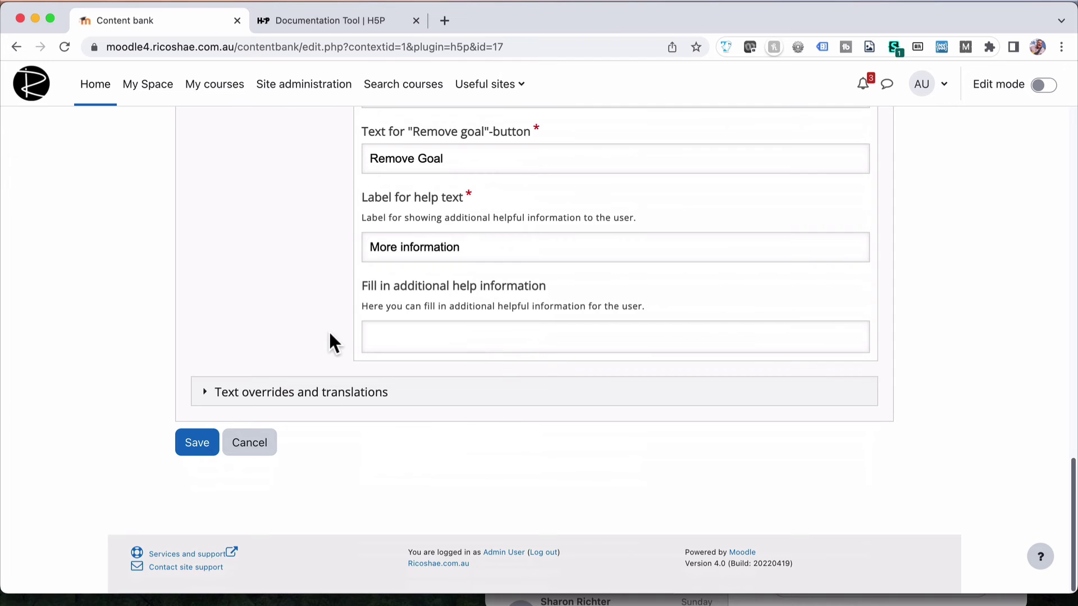
scroll(330, 340, up, 10)
Add a third page and set its Page type to Goals assessment page
click(271, 364)
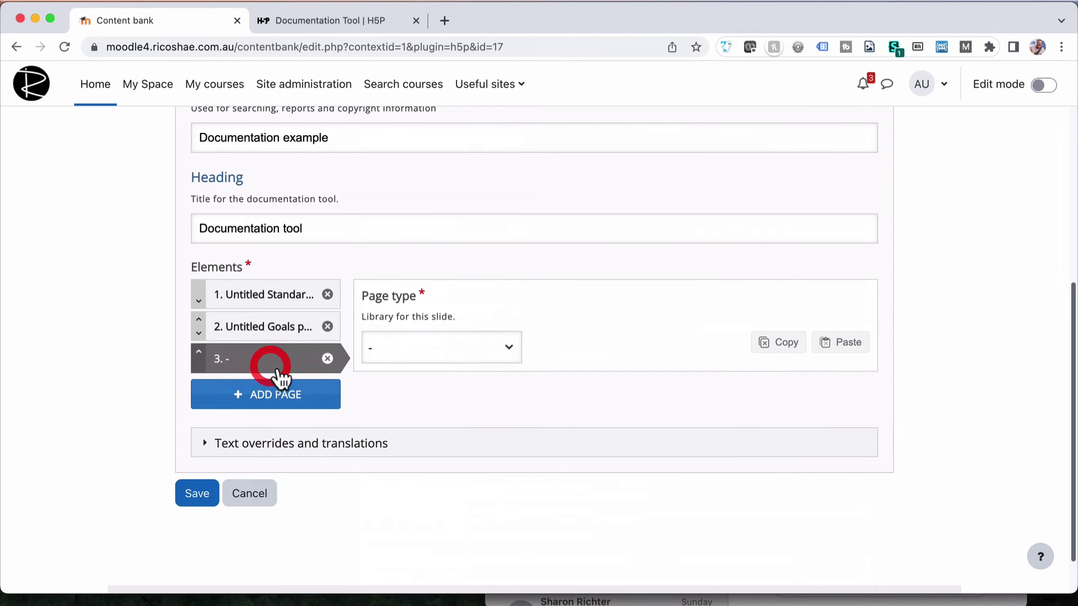
click(413, 346)
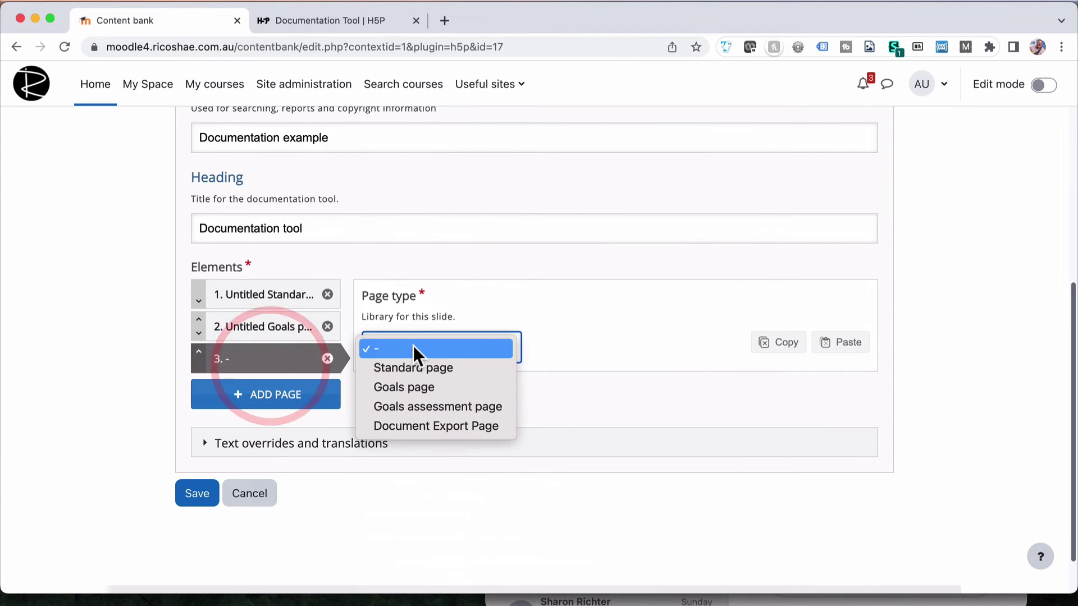
click(420, 407)
scroll(420, 409, down, 5)
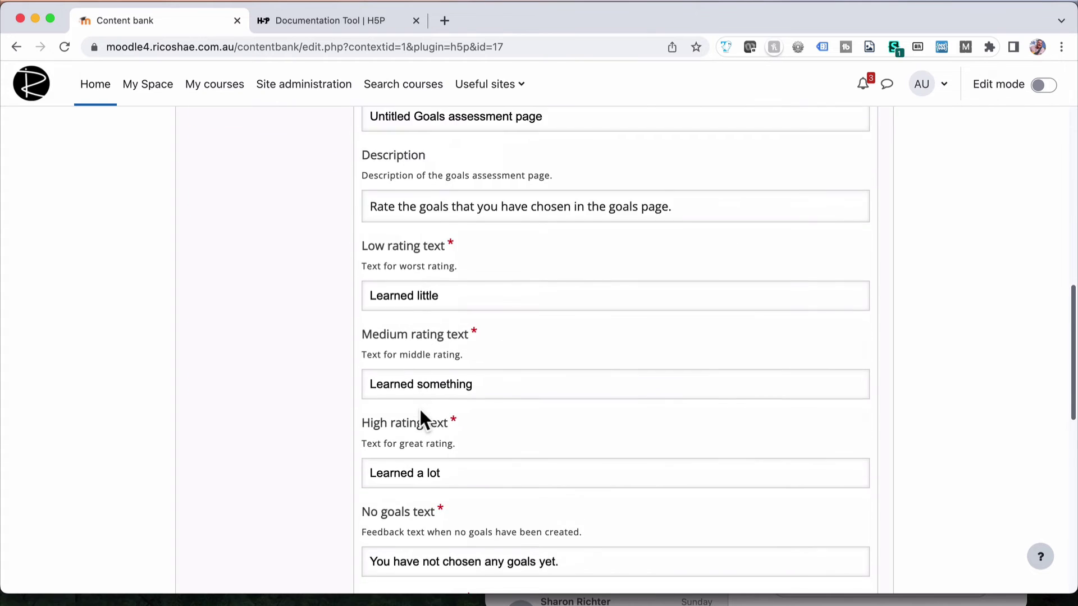
scroll(420, 409, down, 5)
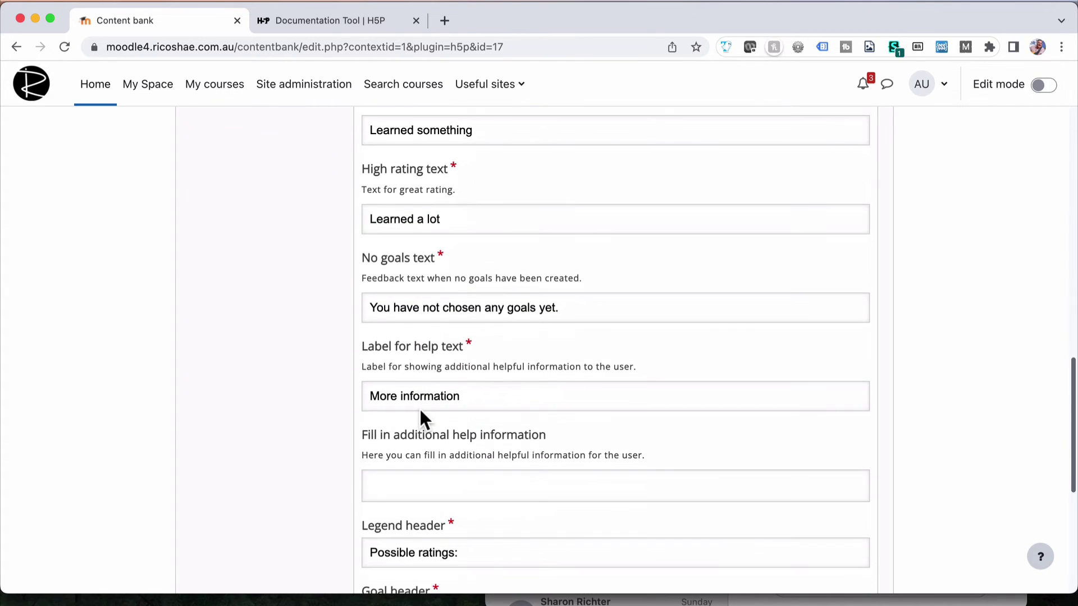
scroll(420, 410, down, 4)
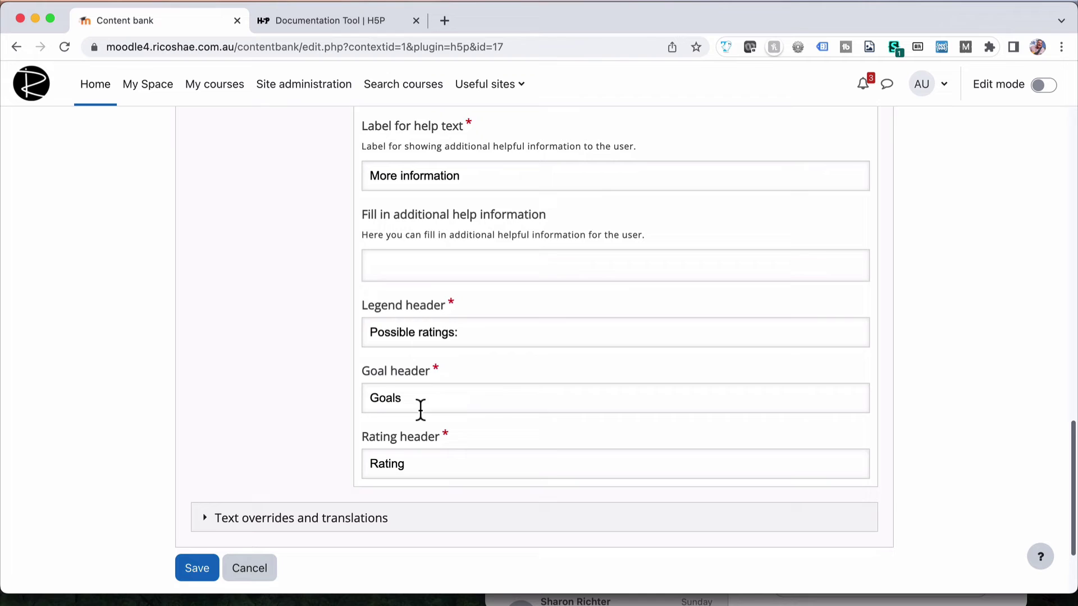
scroll(421, 409, down, 1)
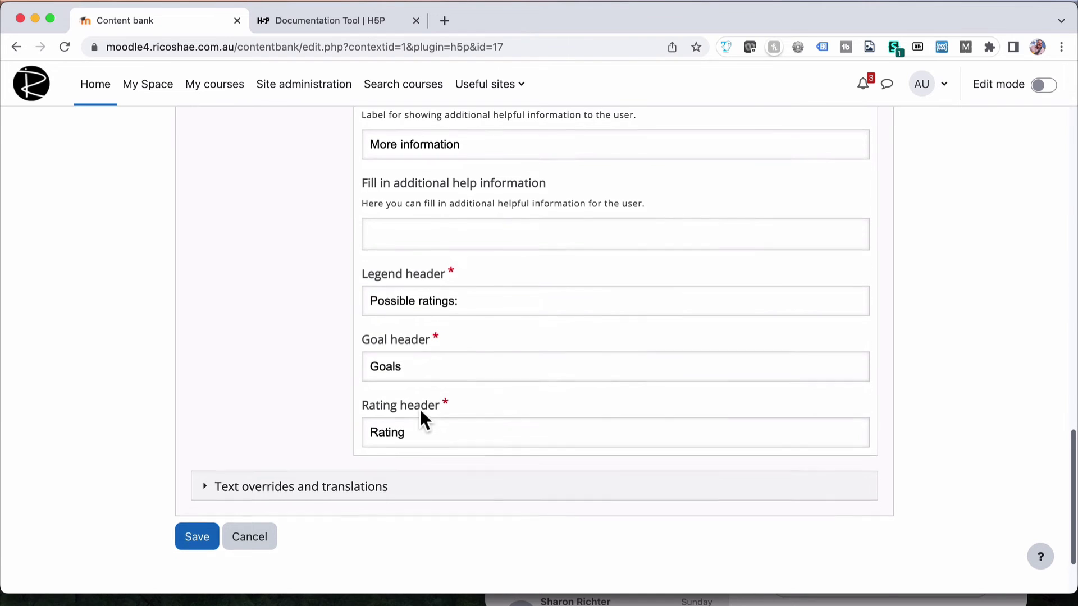
scroll(420, 409, up, 15)
scroll(420, 409, down, 3)
Add a fourth page and set its Page type to Document Export Page
click(286, 386)
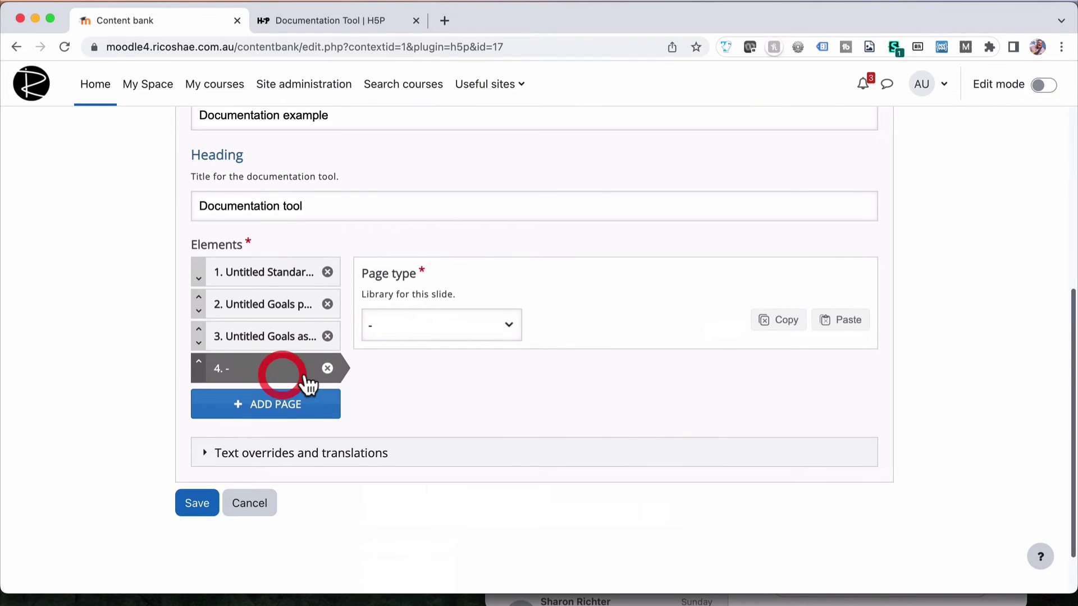
click(439, 324)
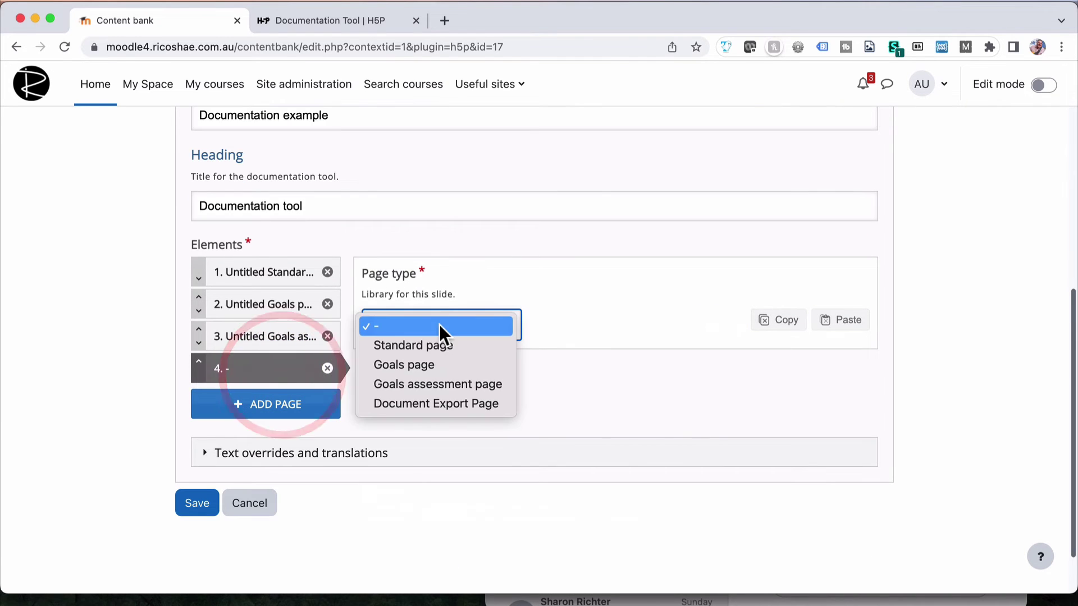
click(447, 403)
scroll(493, 420, down, 9)
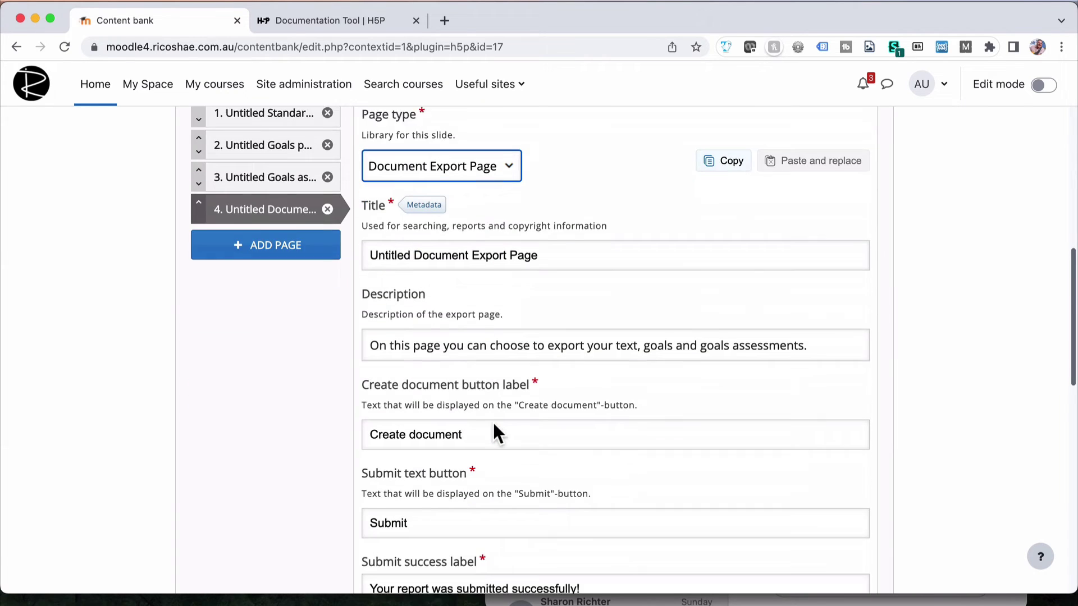
scroll(493, 423, down, 3)
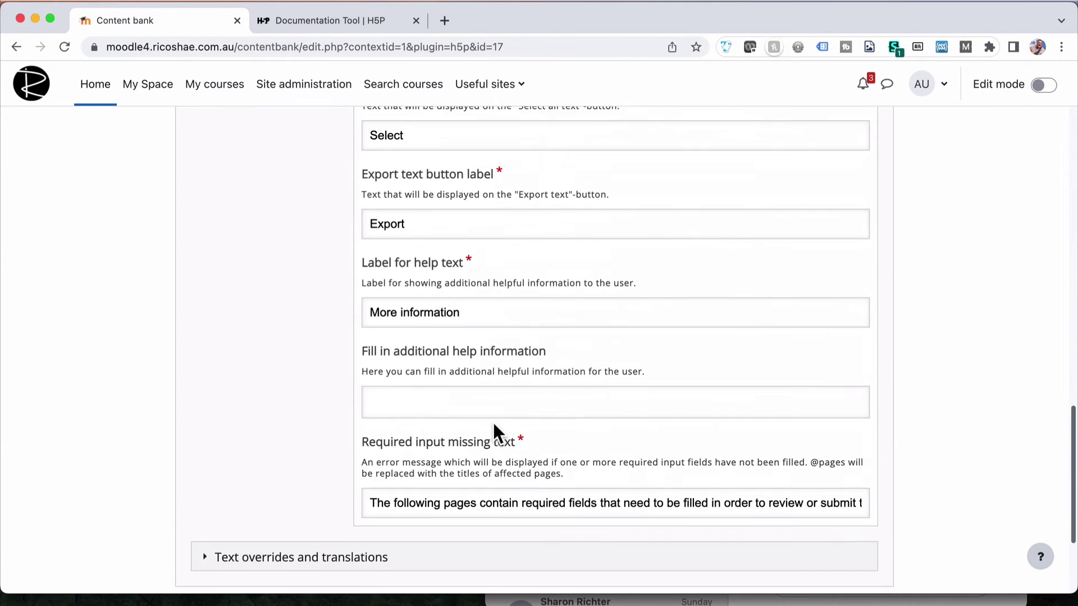
scroll(493, 422, up, 10)
scroll(493, 423, up, 2)
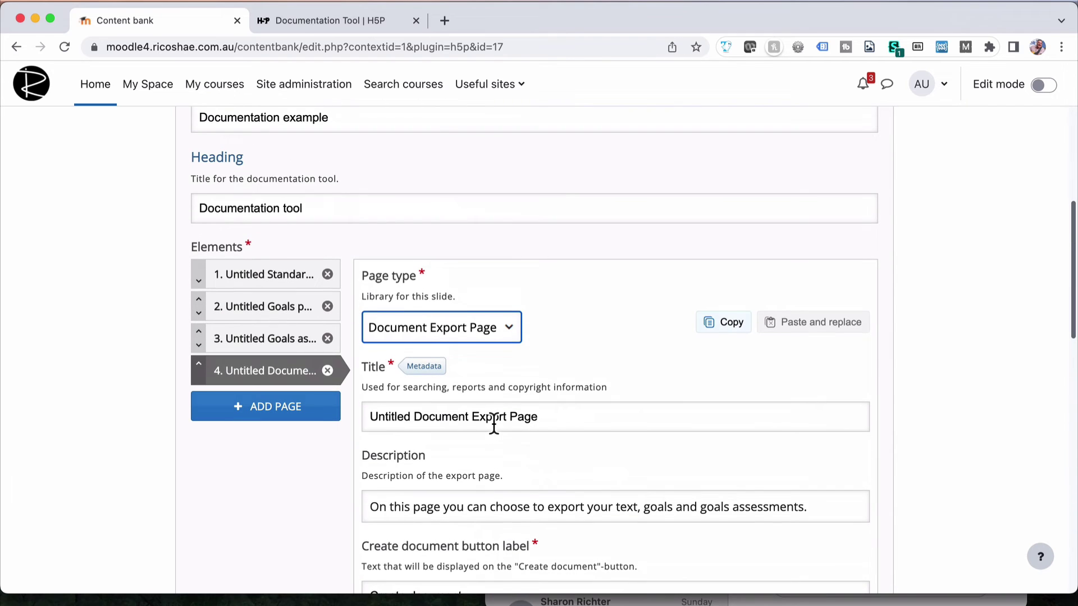
On page 1, change the second element's library to Text input field and confirm
click(281, 279)
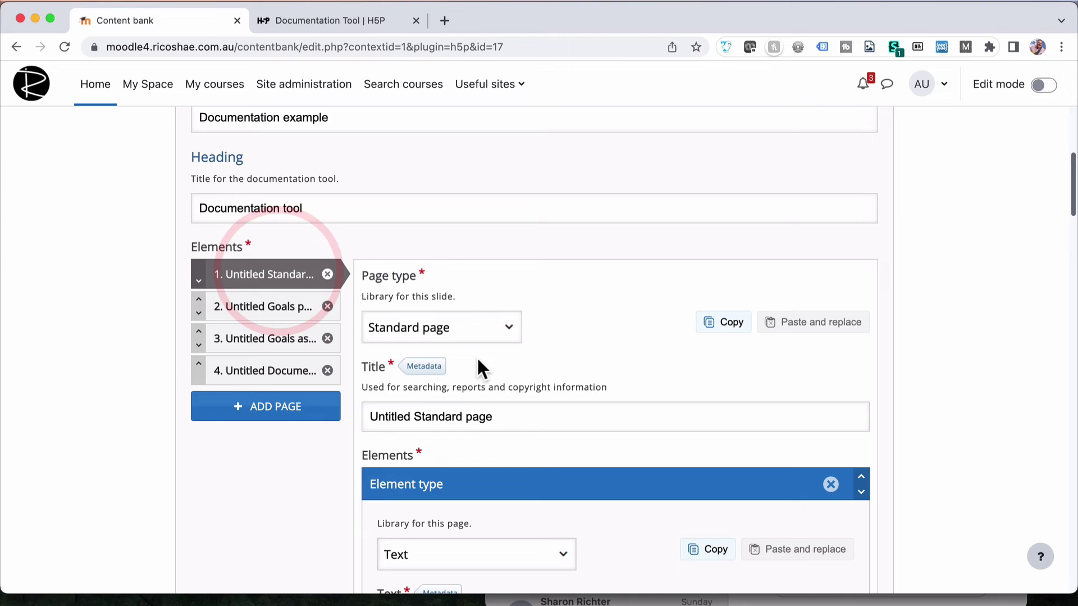
scroll(477, 358, down, 7)
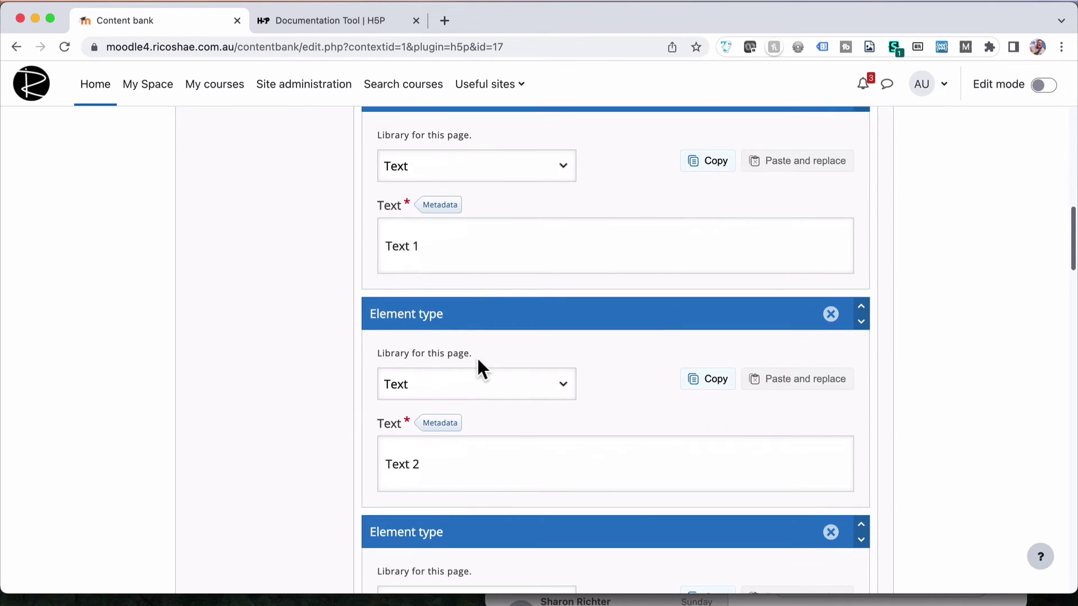
scroll(478, 359, down, 2)
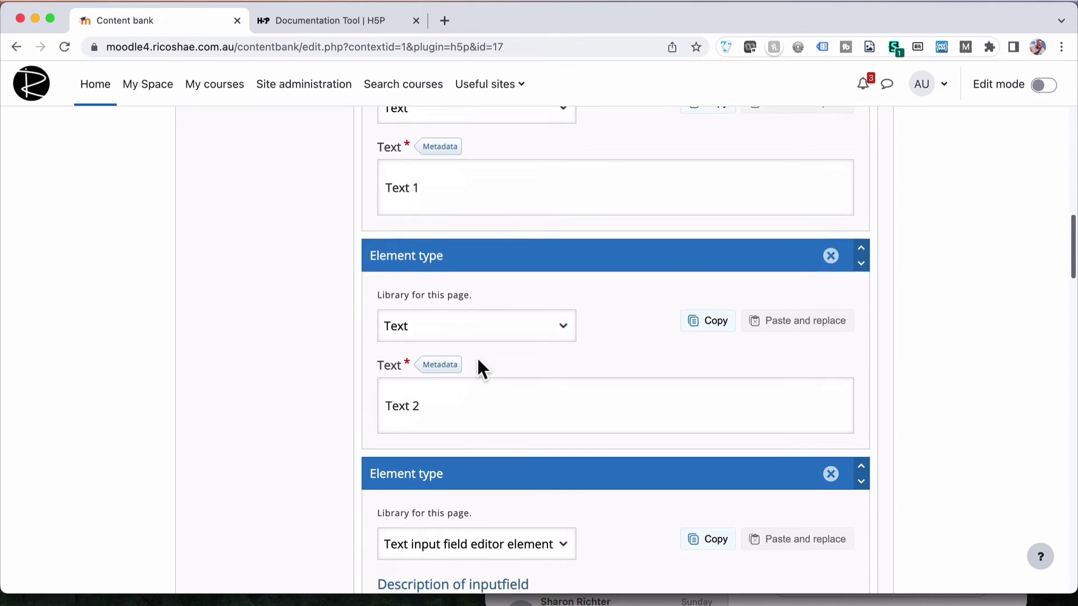
scroll(477, 359, up, 2)
click(483, 360)
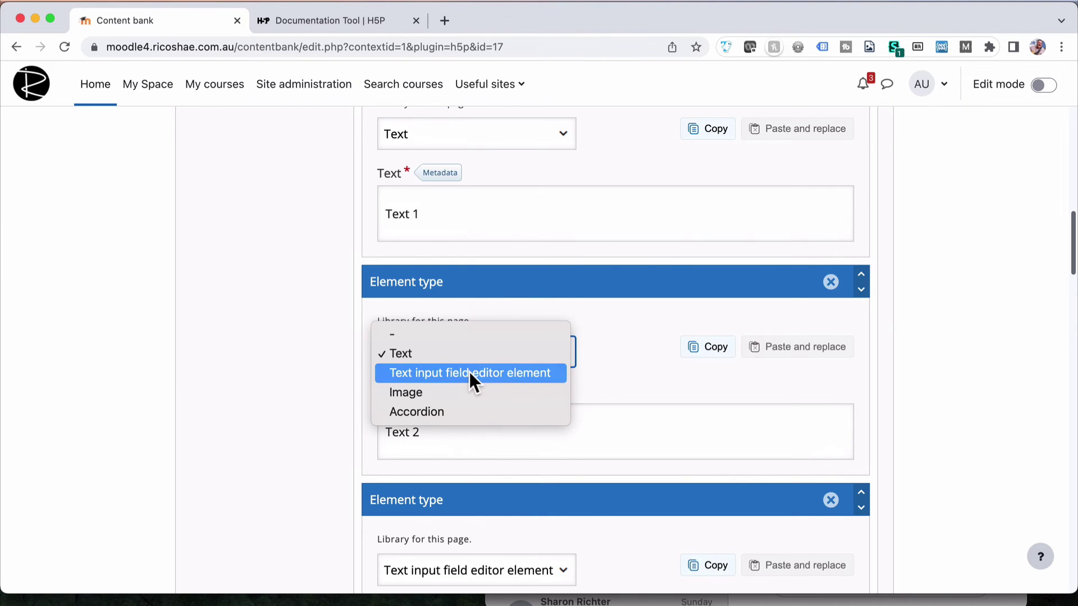
click(463, 372)
click(654, 489)
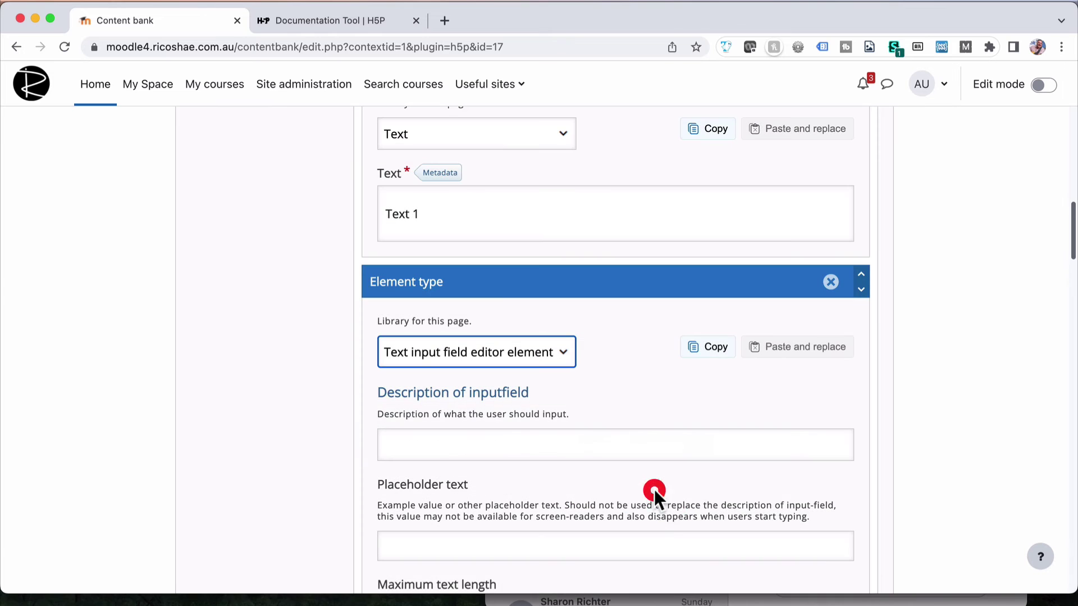
Describe the input 'Element 1', make it 3 lines, with placeholder 'Placeholder text for element 1'
scroll(625, 429, down, 4)
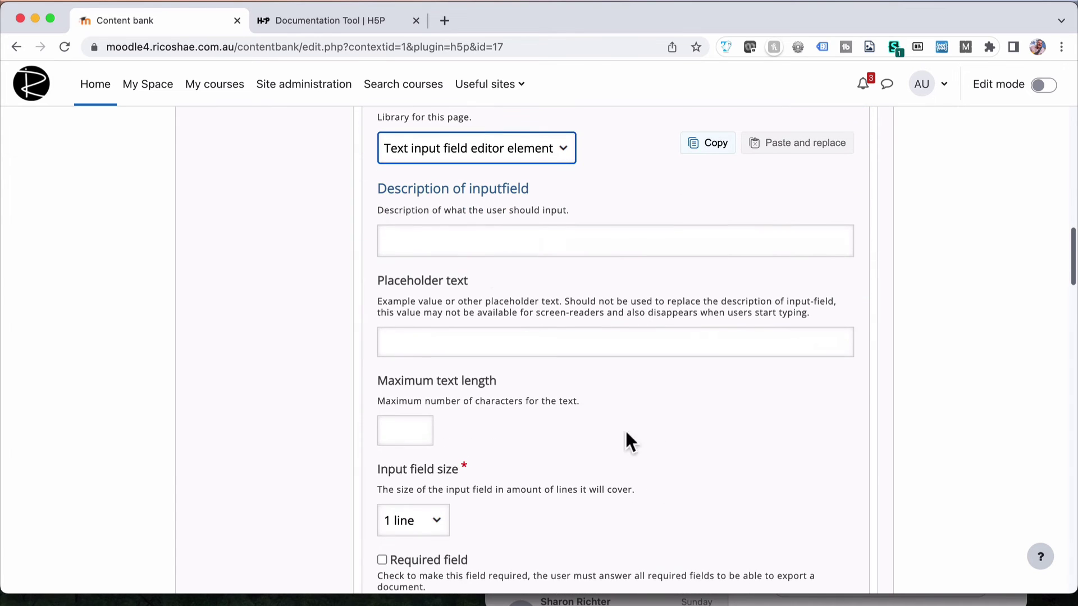
click(443, 236)
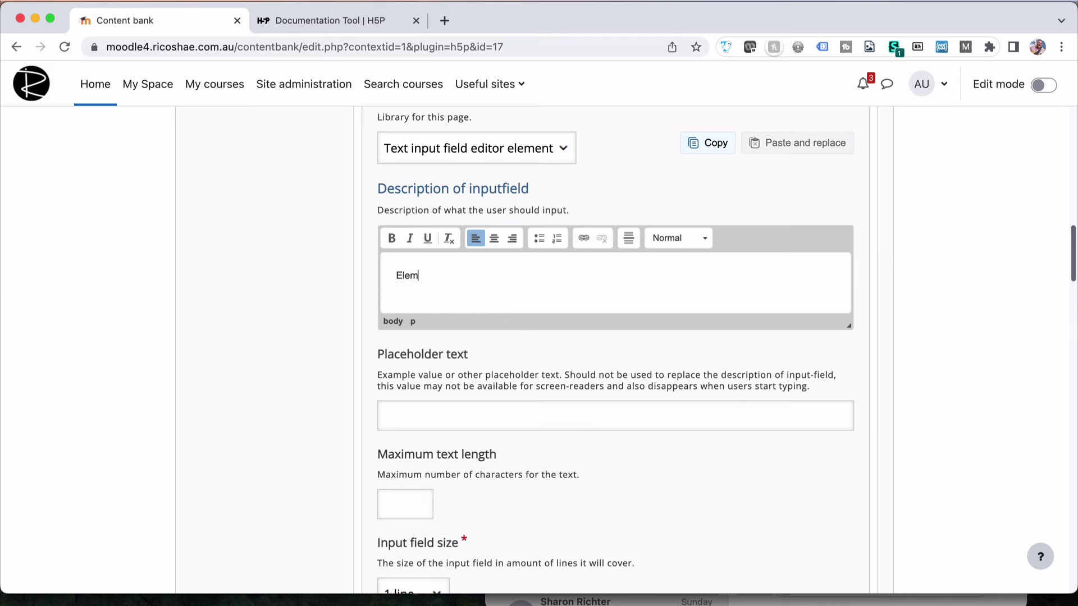
scroll(491, 366, down, 4)
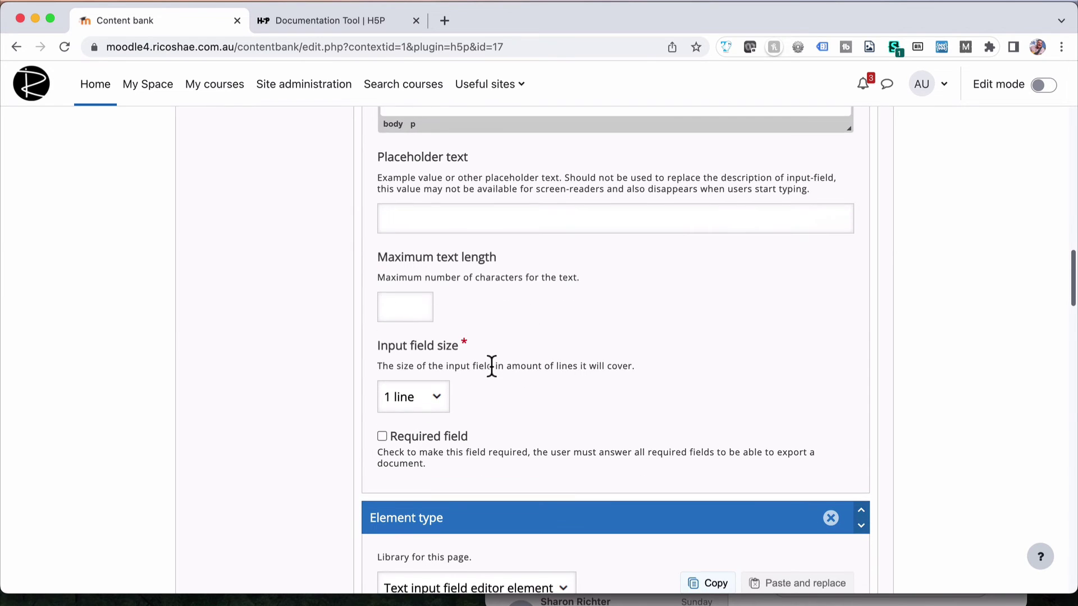
click(426, 389)
click(418, 418)
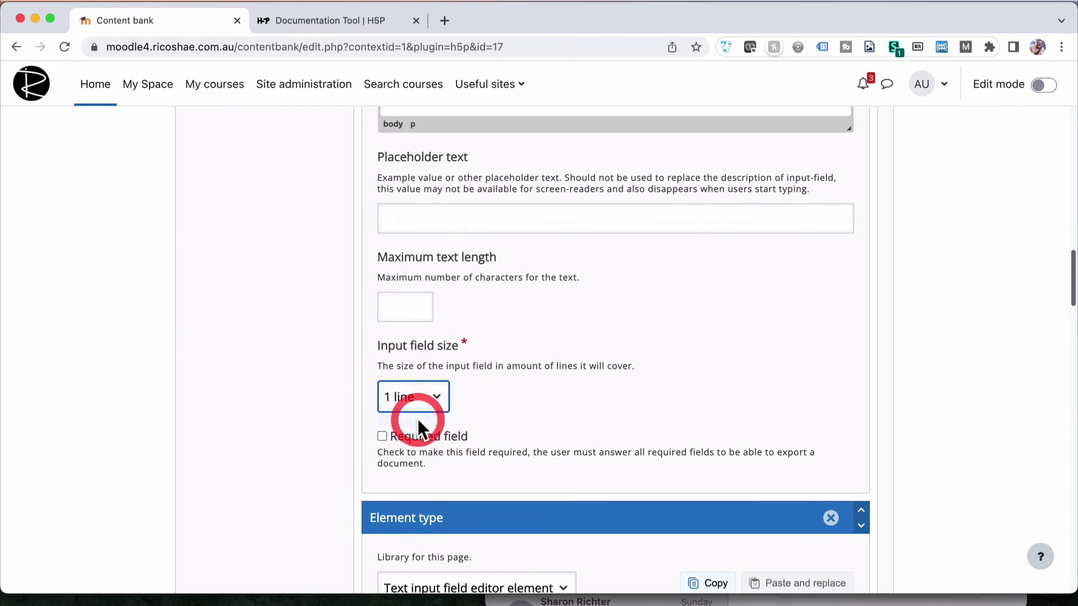
scroll(354, 398, up, 2)
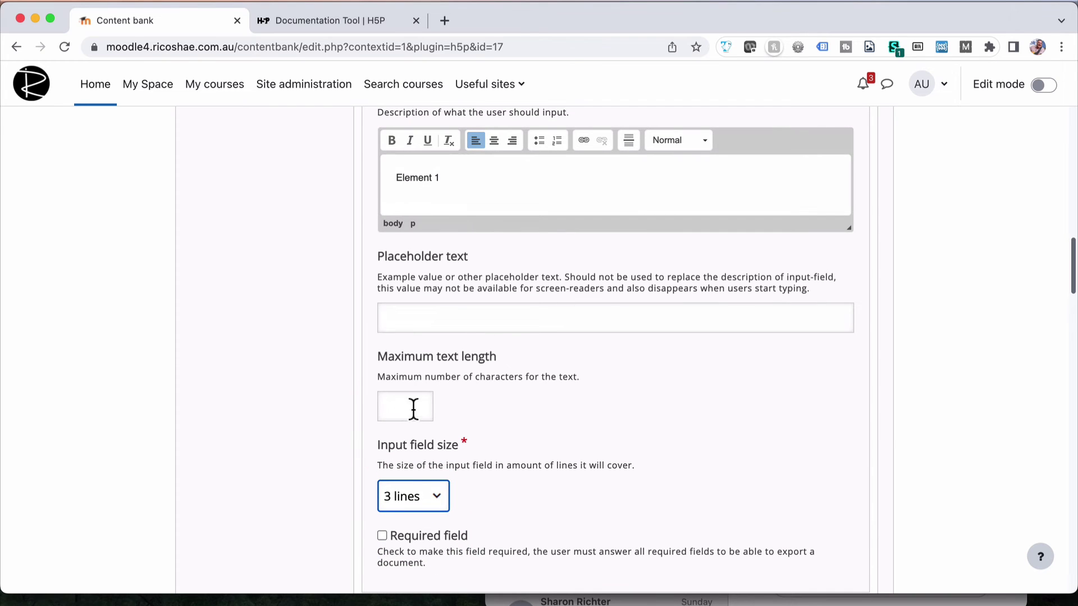
click(424, 310)
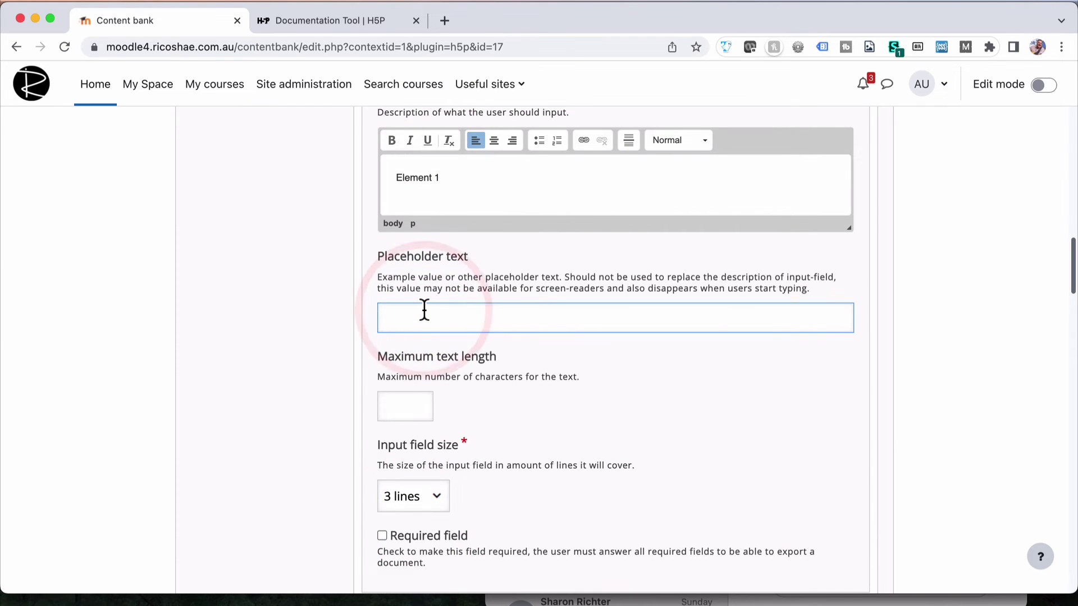
text(Placeholder text f)
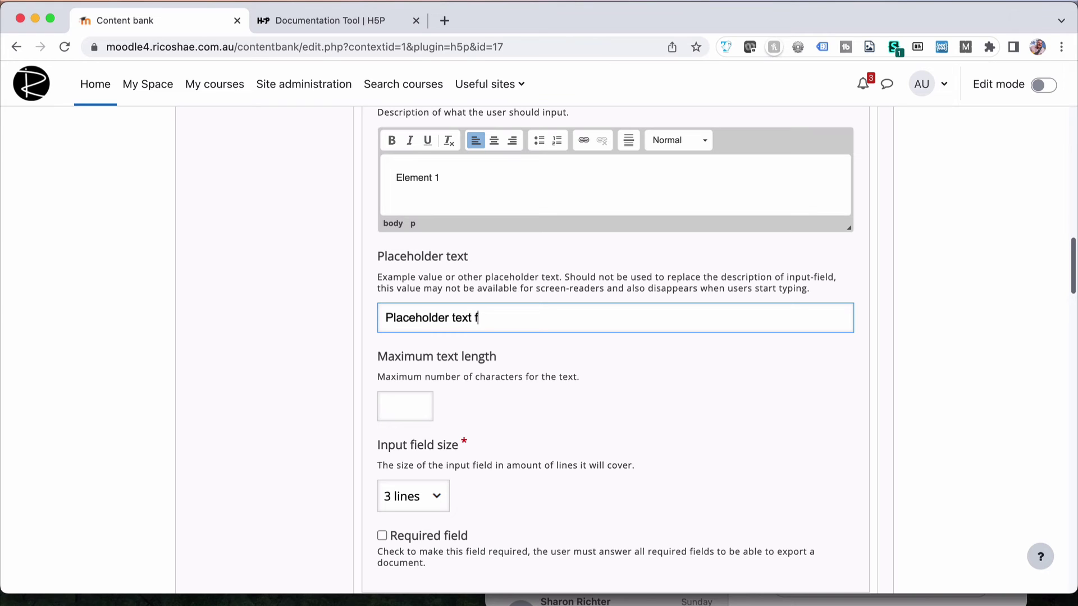
text(or element 1)
Correct the misspelled 'Inpu t 1' description to read 'Input 1'
scroll(298, 327, up, 4)
scroll(297, 327, down, 15)
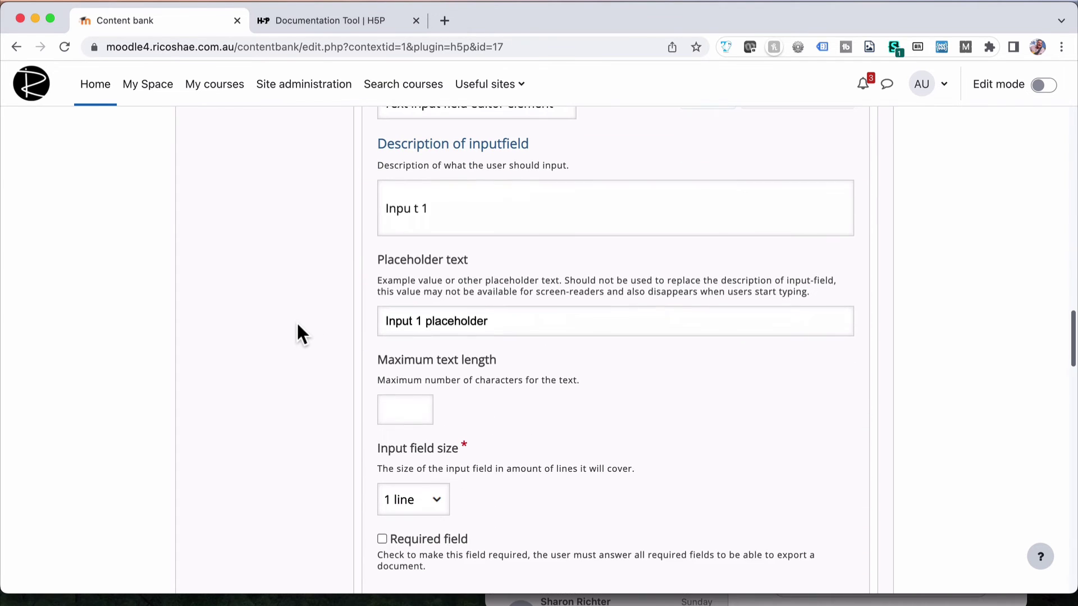
scroll(297, 325, up, 5)
click(414, 361)
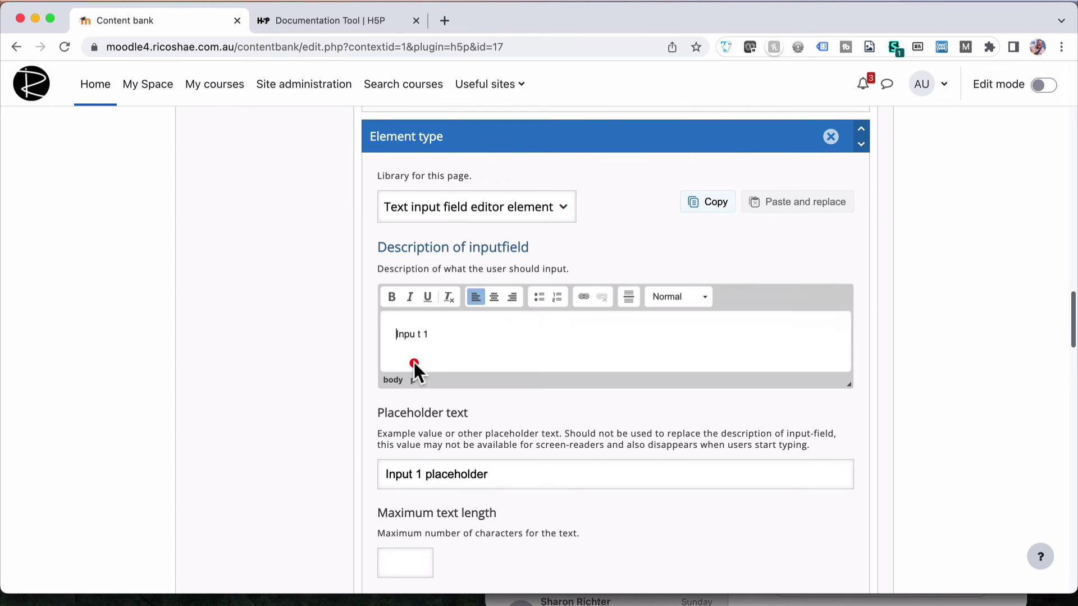
click(416, 338)
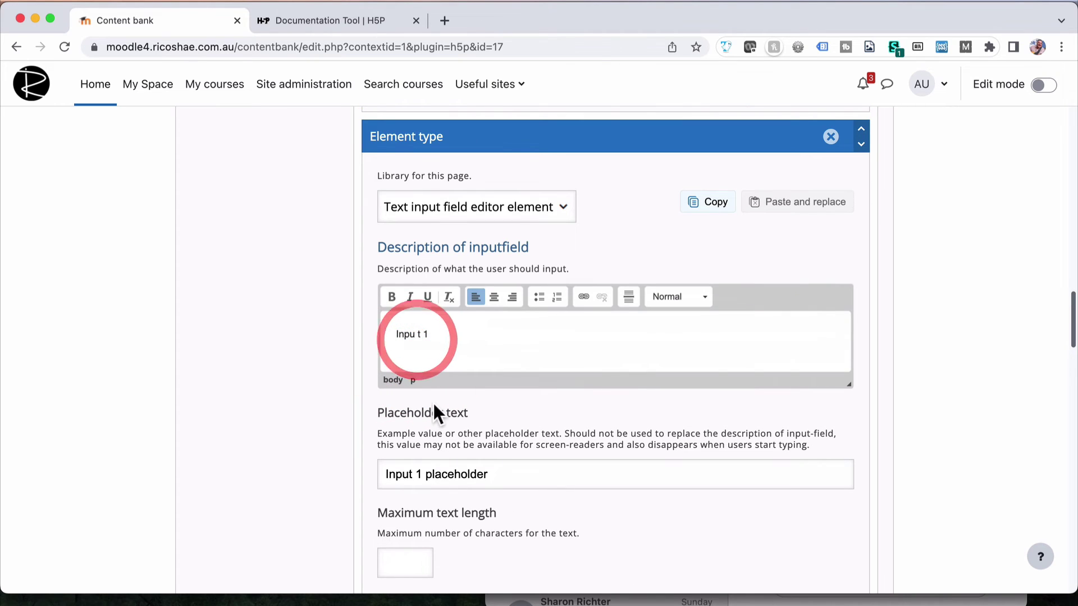
key(BackSpace)
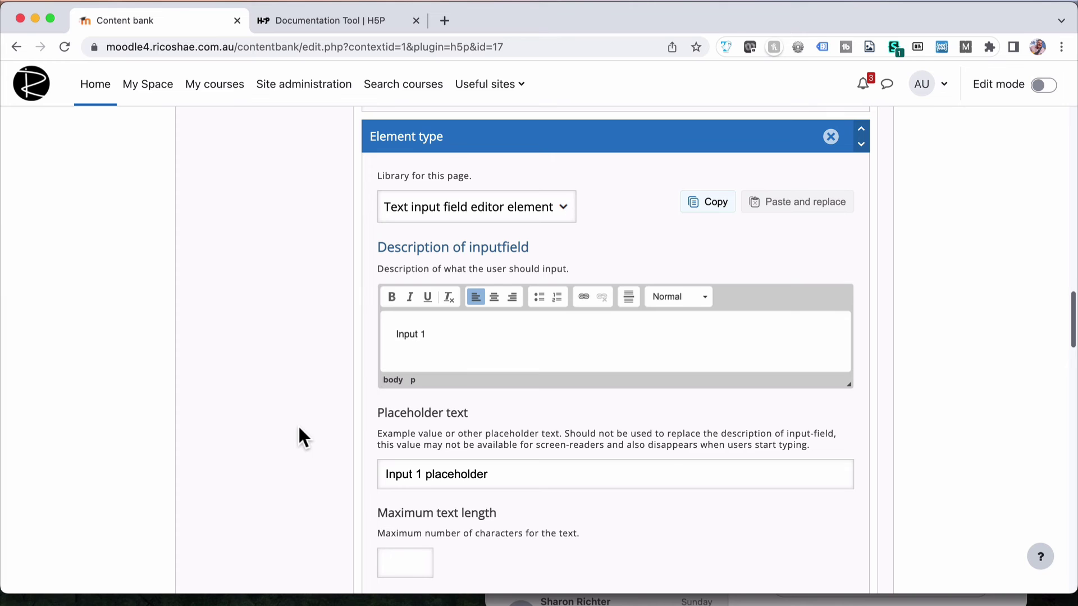
scroll(299, 428, down, 2)
scroll(299, 429, down, 3)
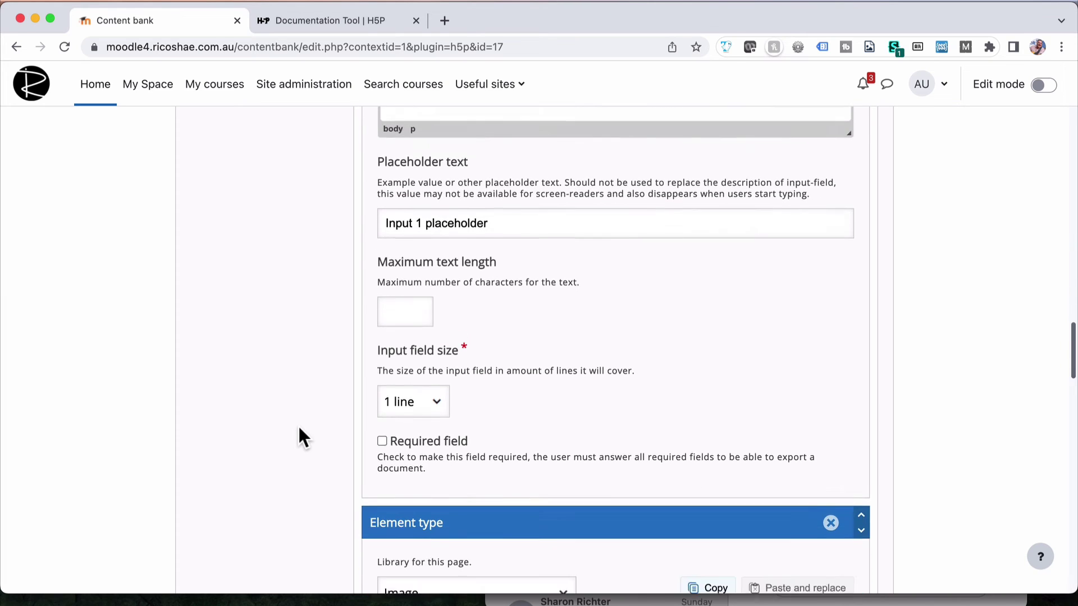
scroll(299, 429, down, 20)
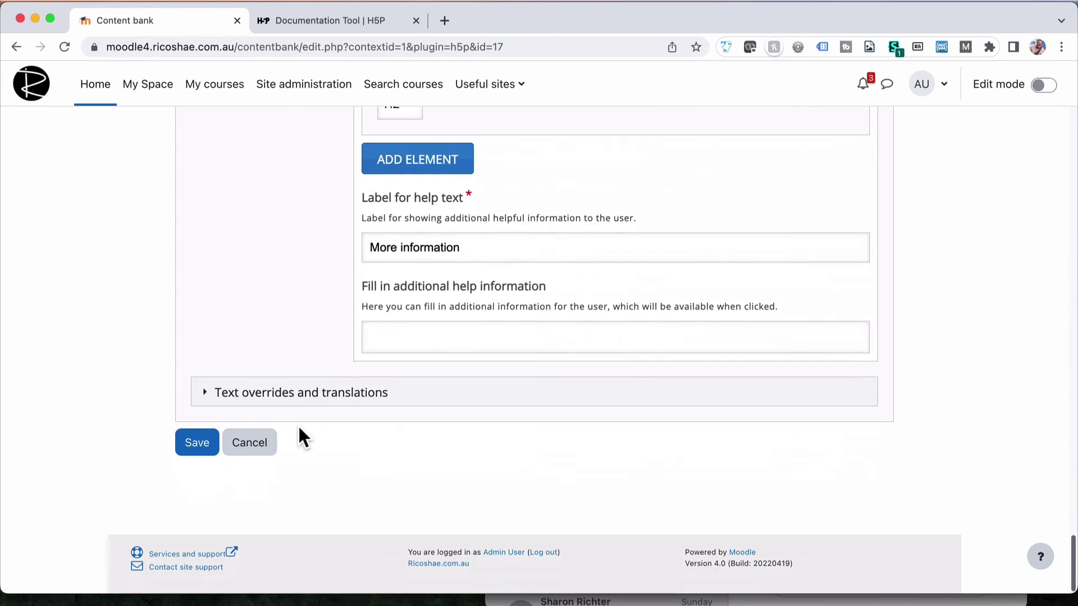
click(194, 444)
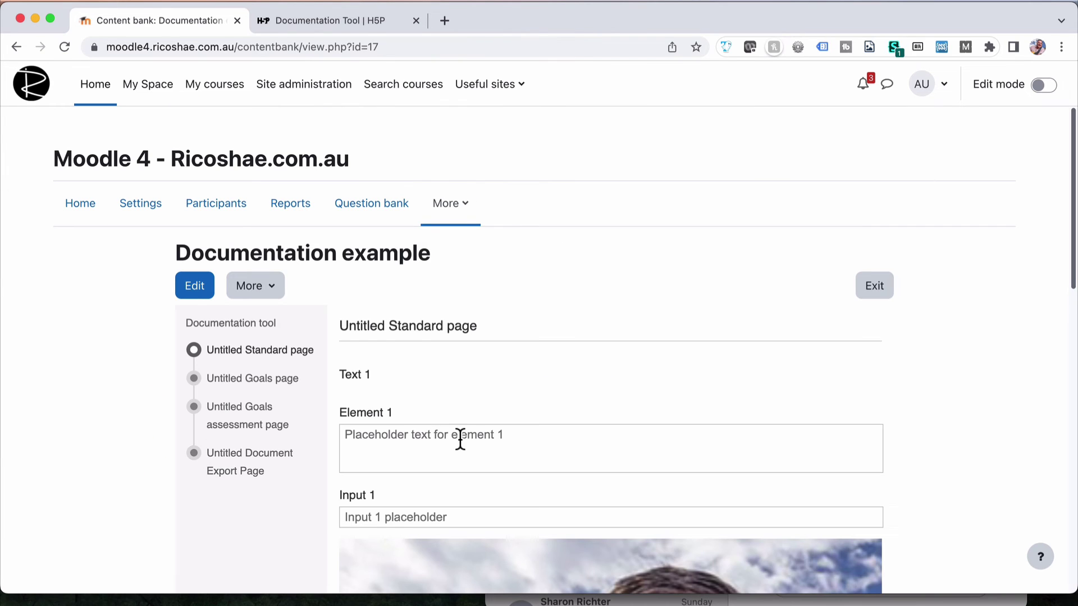
scroll(460, 438, down, 3)
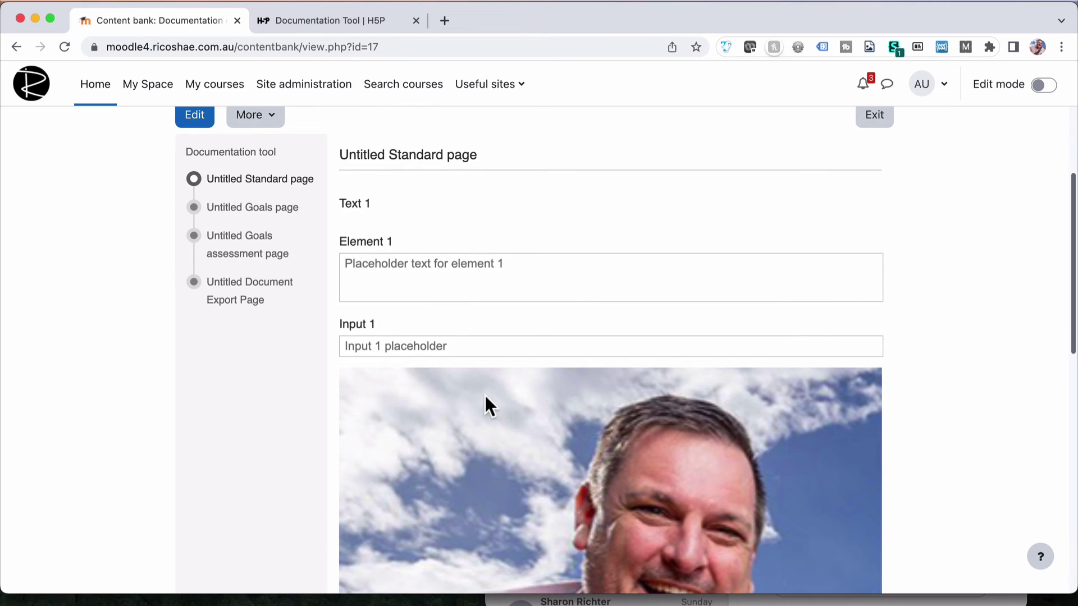
click(414, 275)
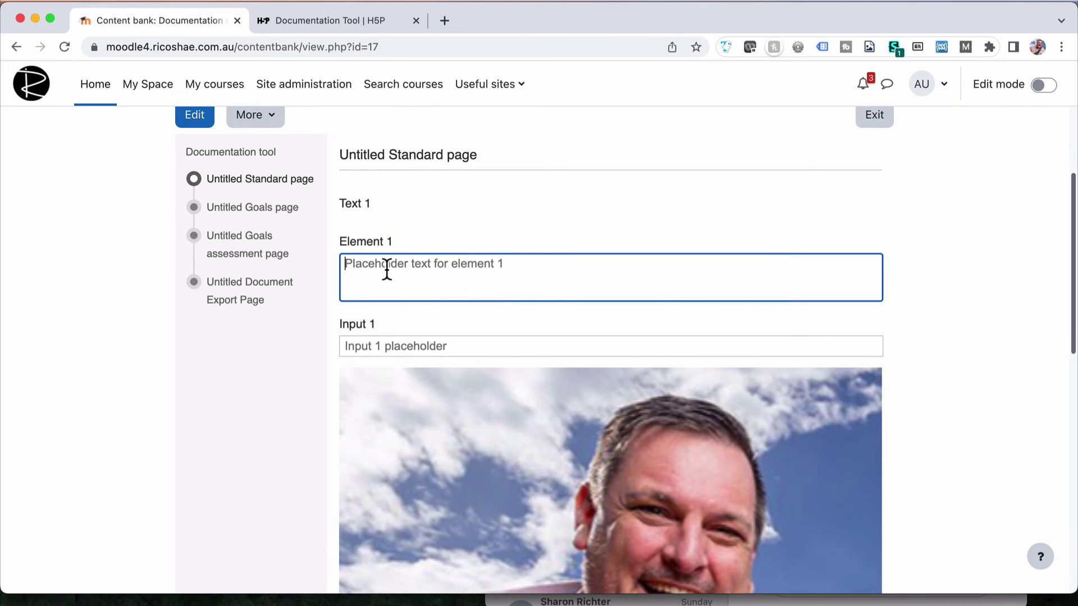
drag(341, 203, 411, 201)
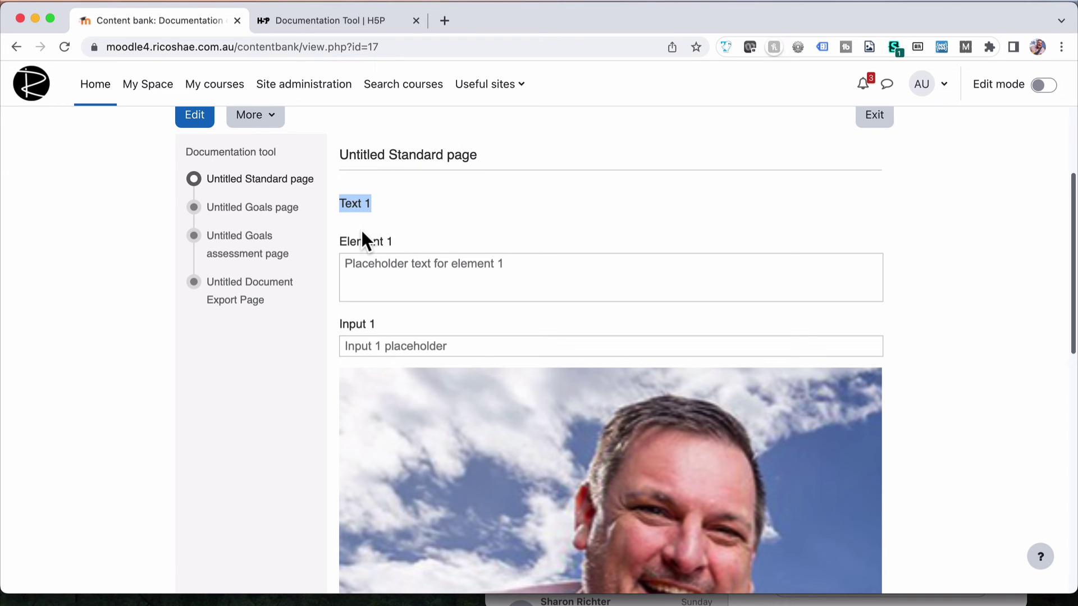
drag(341, 242, 408, 250)
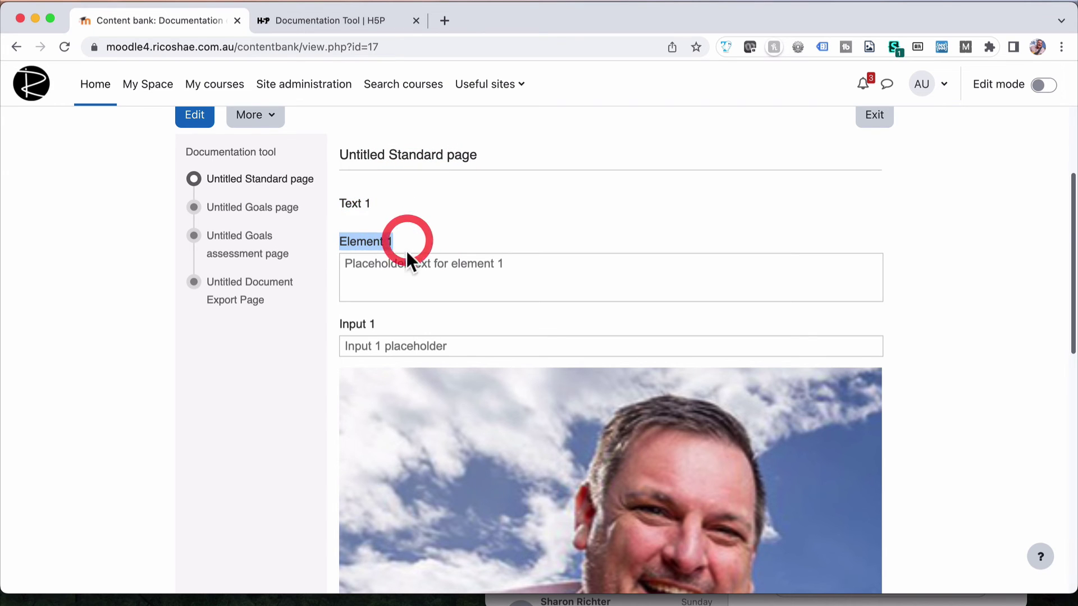
click(450, 267)
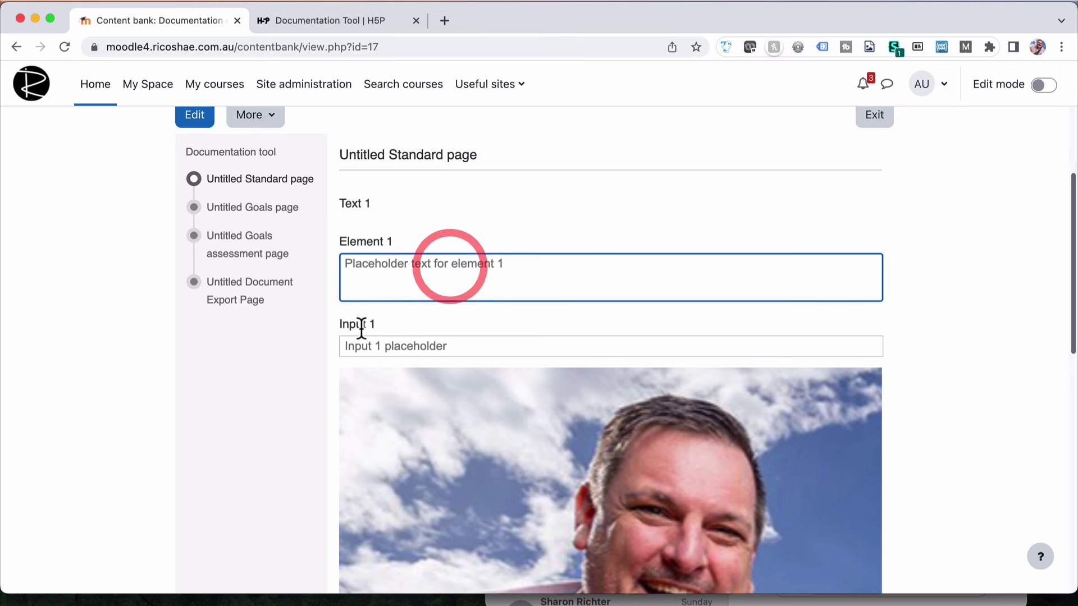
drag(340, 323, 397, 324)
click(463, 347)
scroll(463, 347, down, 10)
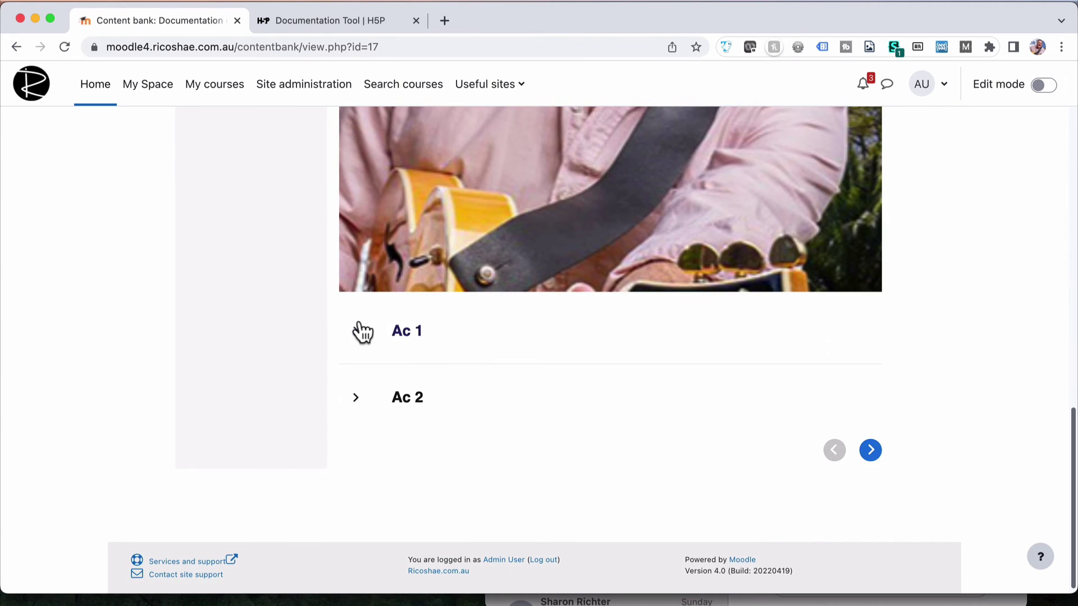
click(356, 331)
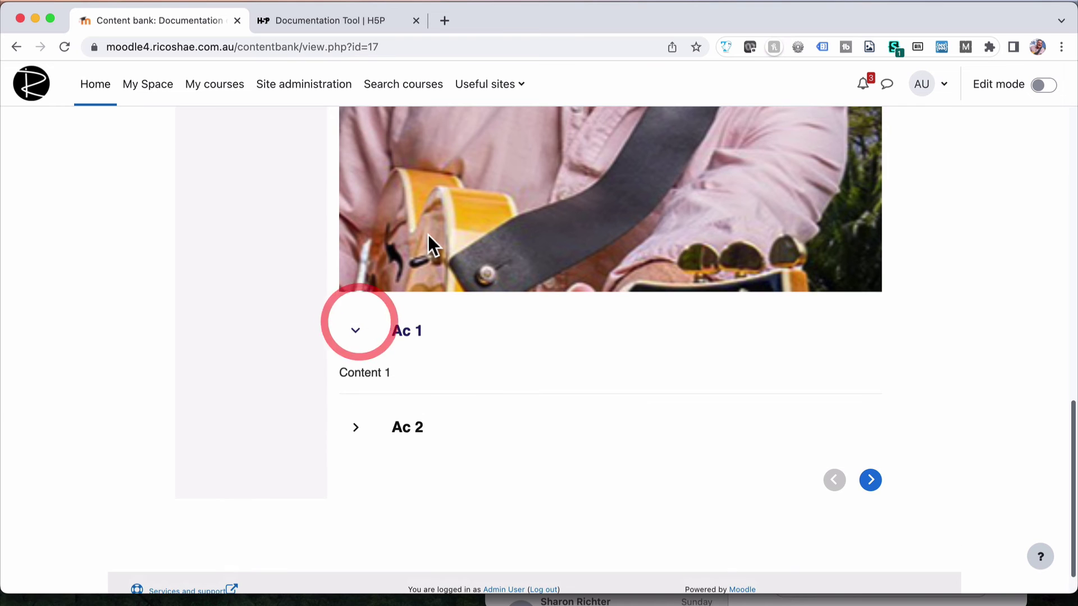
click(356, 427)
scroll(358, 426, up, 10)
scroll(358, 425, up, 3)
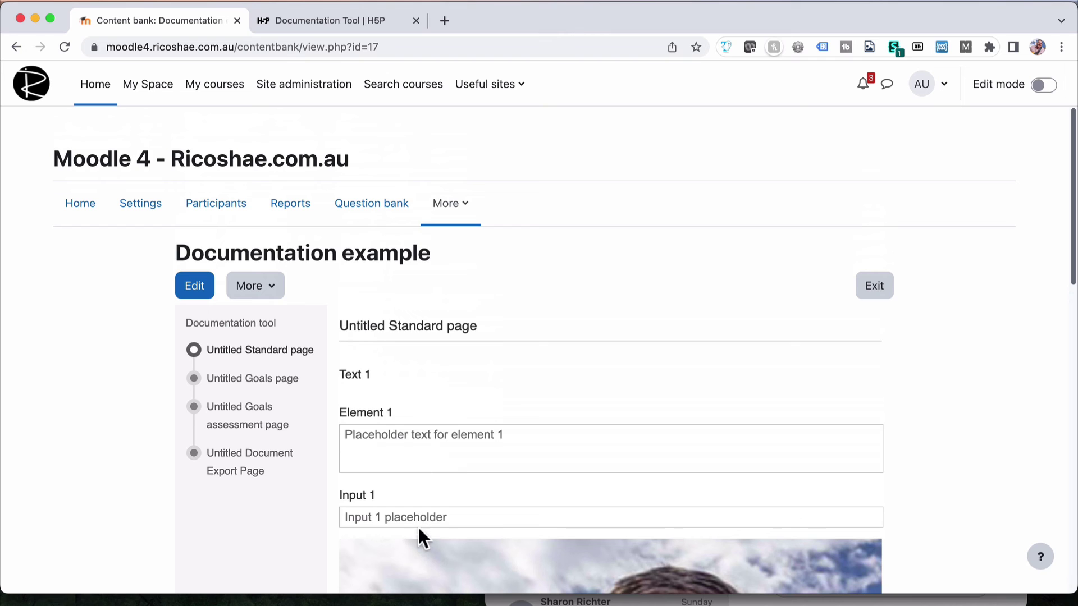
On the Goals page, create three goals: 'af asdf adf', 'asdf' and 'as df as'
click(256, 377)
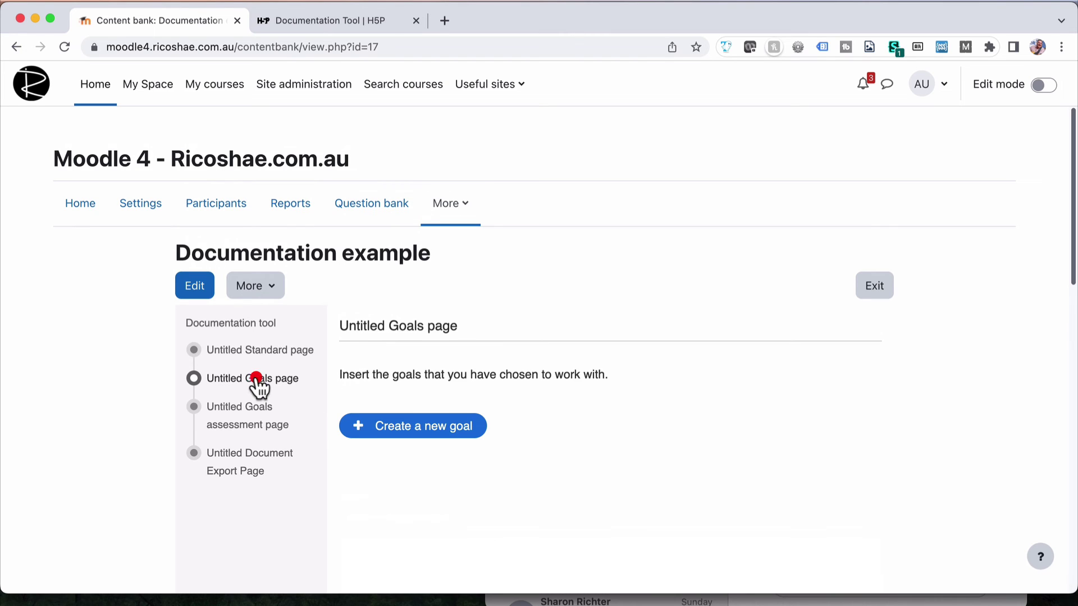
click(409, 426)
text(a)
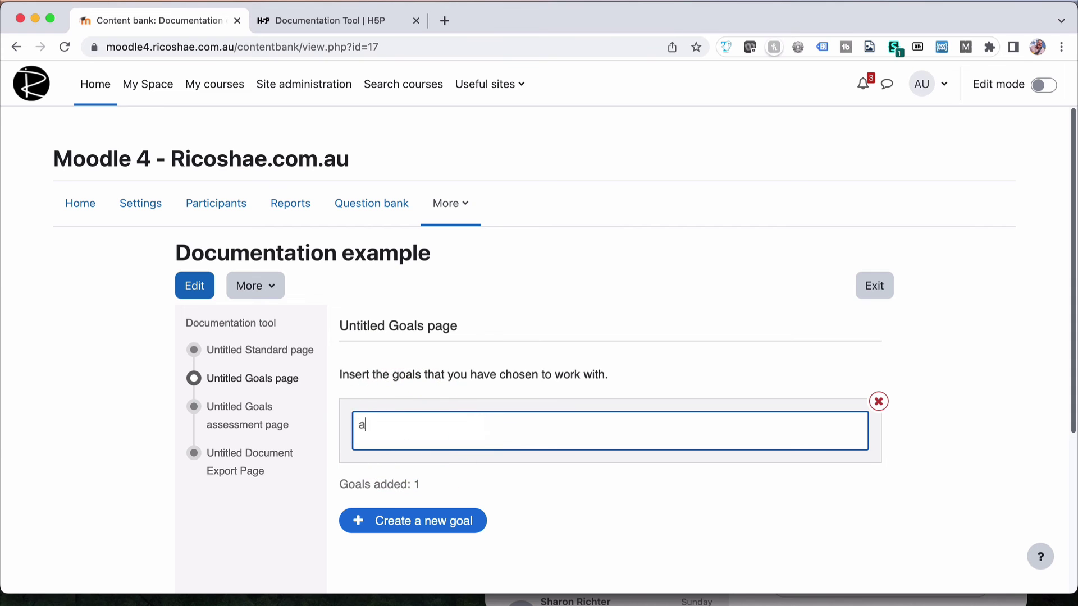
text(f asdf adf)
click(398, 520)
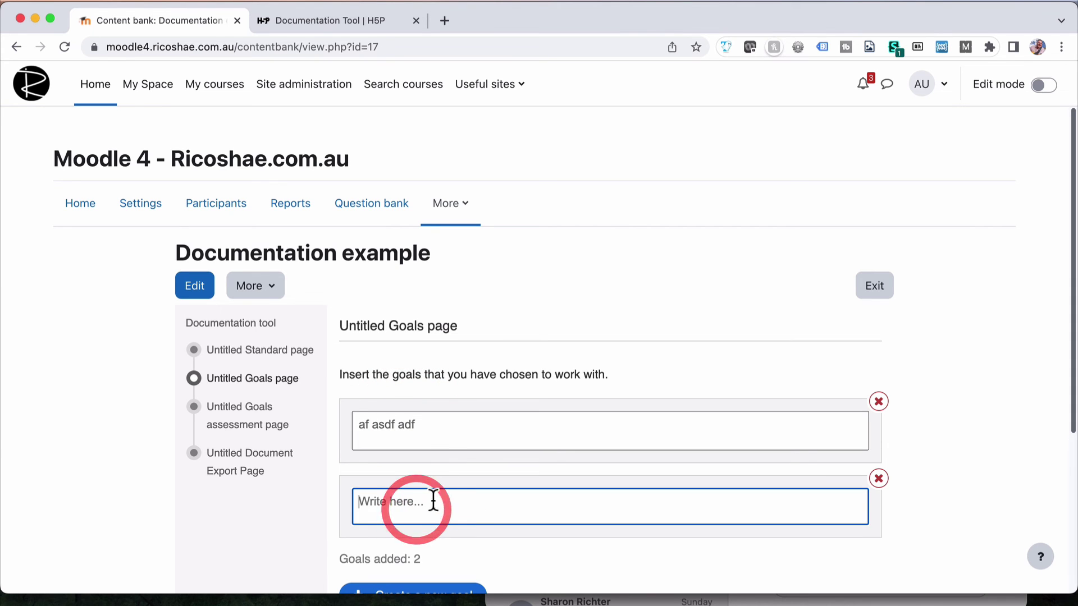
text(asdf asdf)
scroll(408, 469, down, 6)
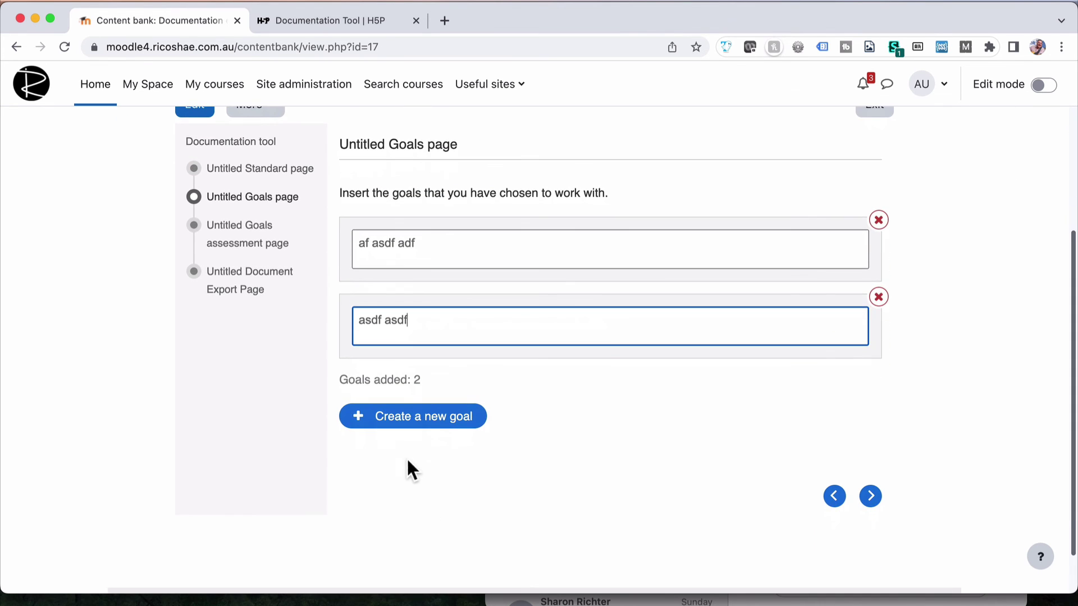
click(418, 418)
text(as df as)
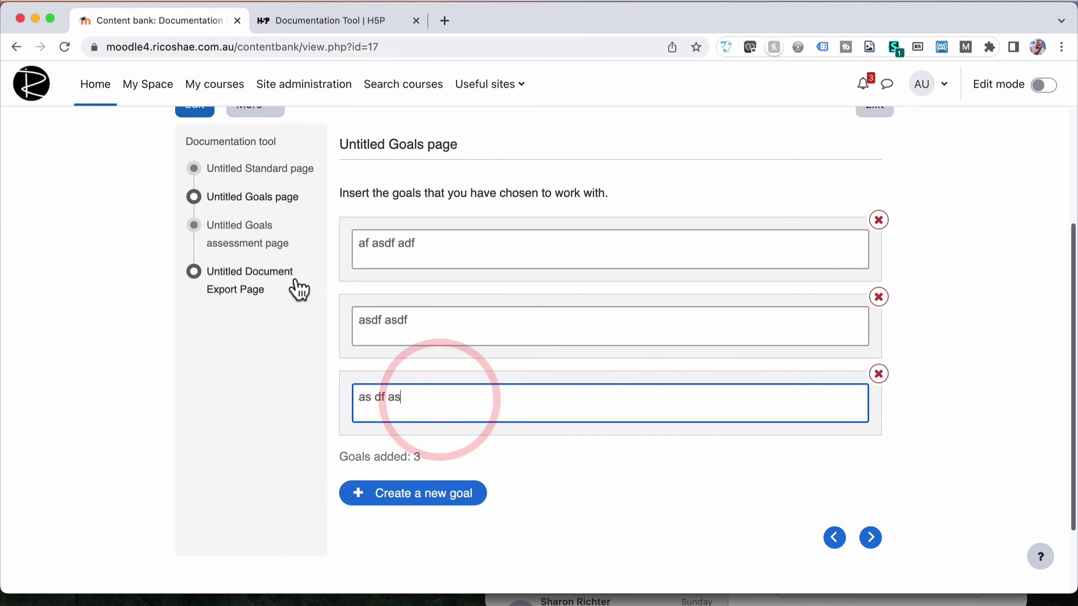
On the Goals assessment page, rate the goals Learned little, Learned something and Learned a lot
click(243, 245)
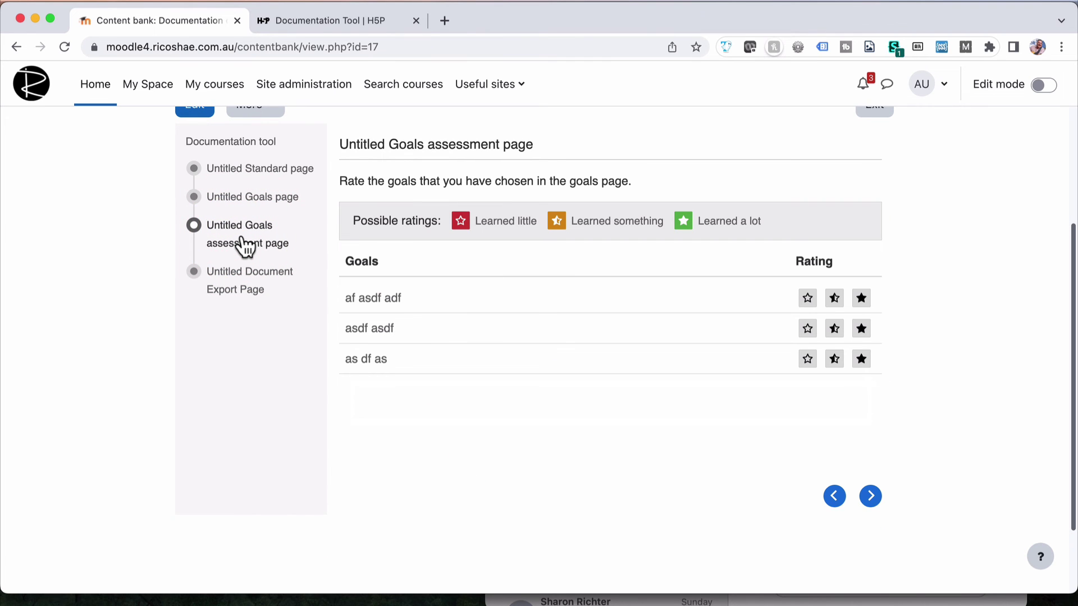
click(807, 298)
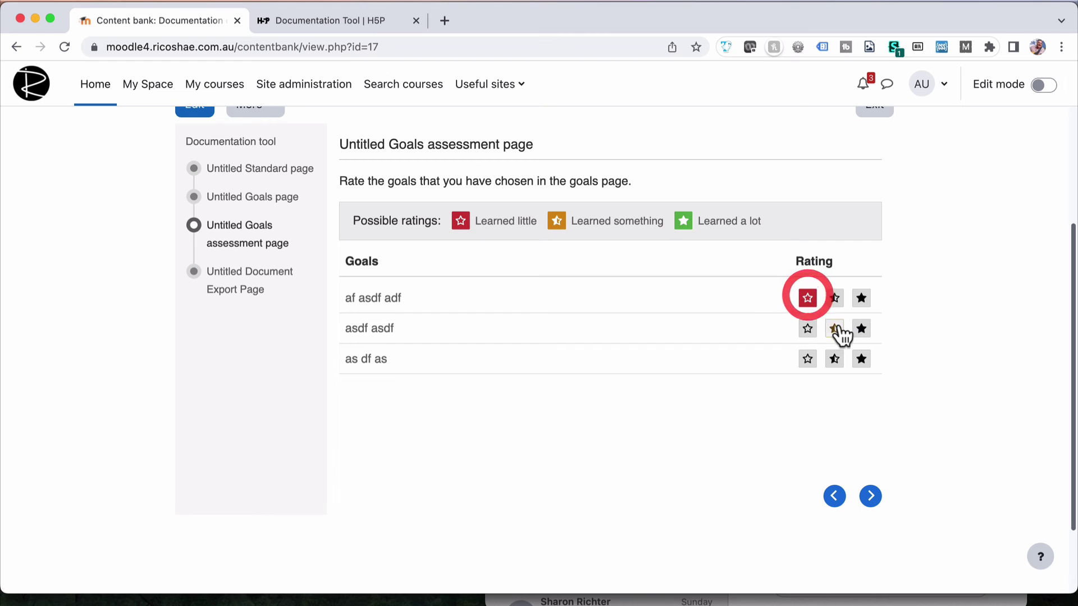
click(834, 328)
click(861, 358)
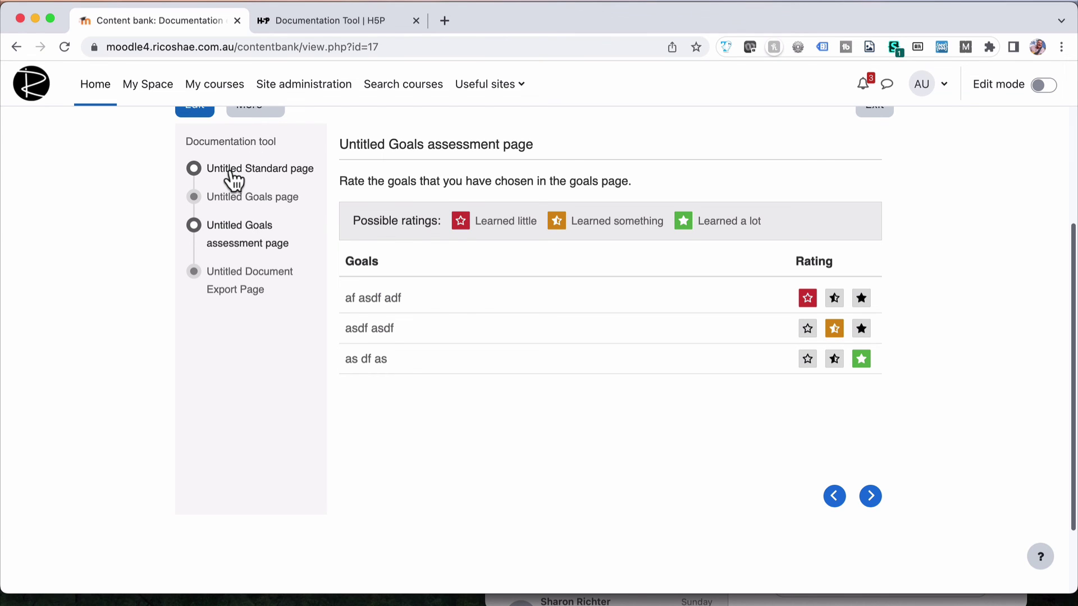
Create the document on the Document Export page and scroll through the compiled Standard items and rated goals
click(241, 286)
click(443, 217)
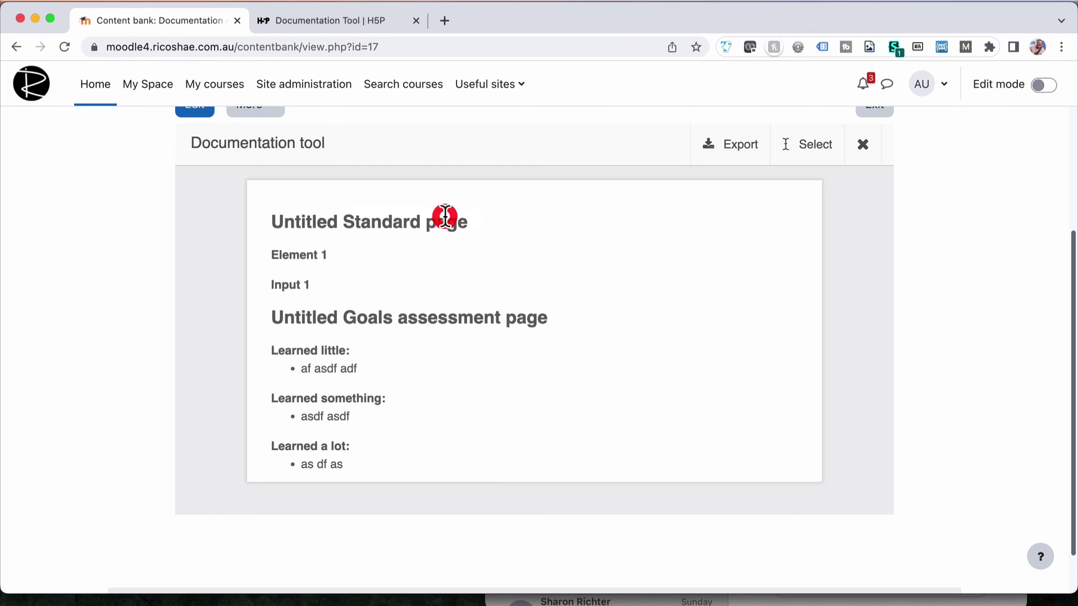
scroll(471, 312, down, 3)
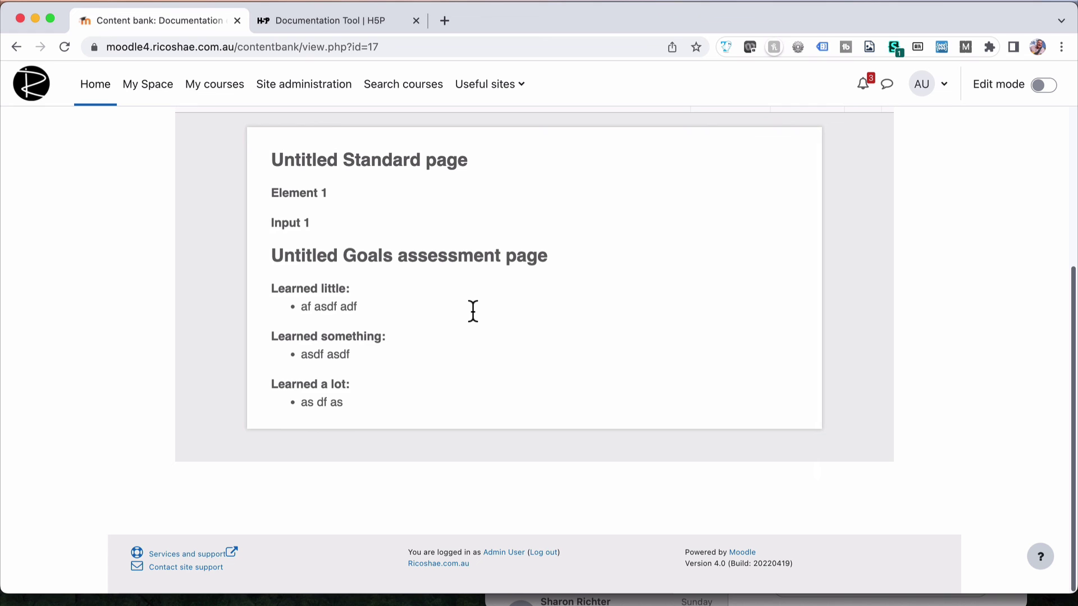
scroll(472, 312, down, 1)
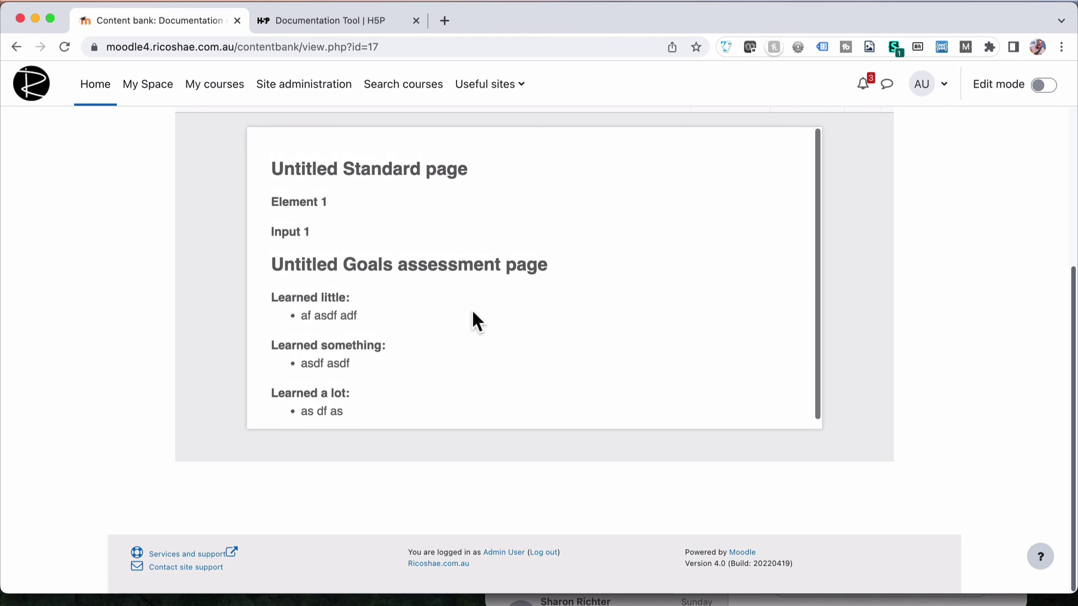
scroll(578, 317, up, 3)
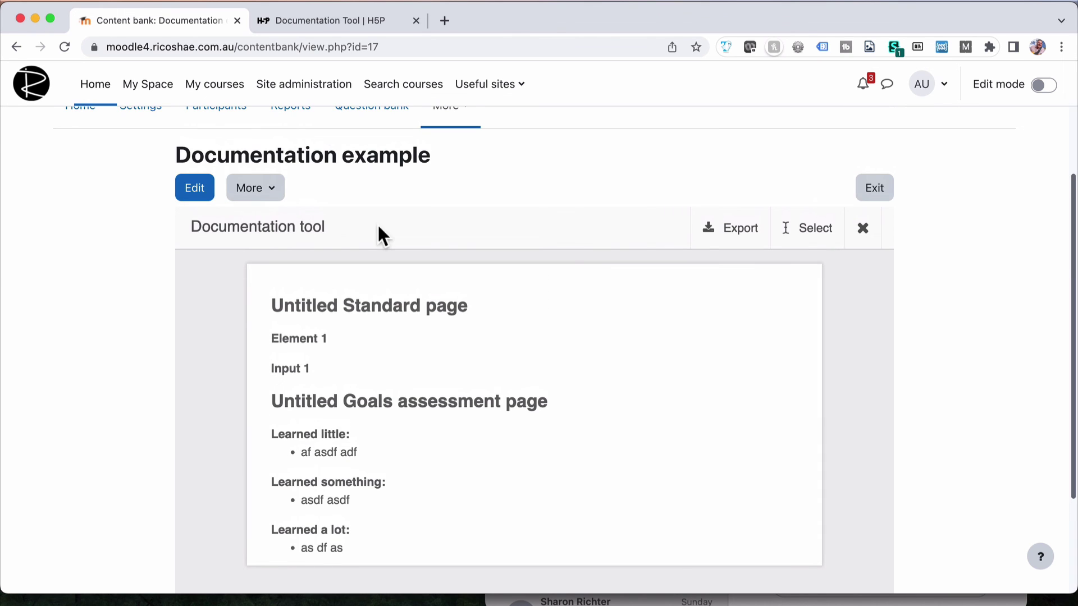
Close the preview and type test answers into Element 1 and Input 1 on the Standard page
click(862, 230)
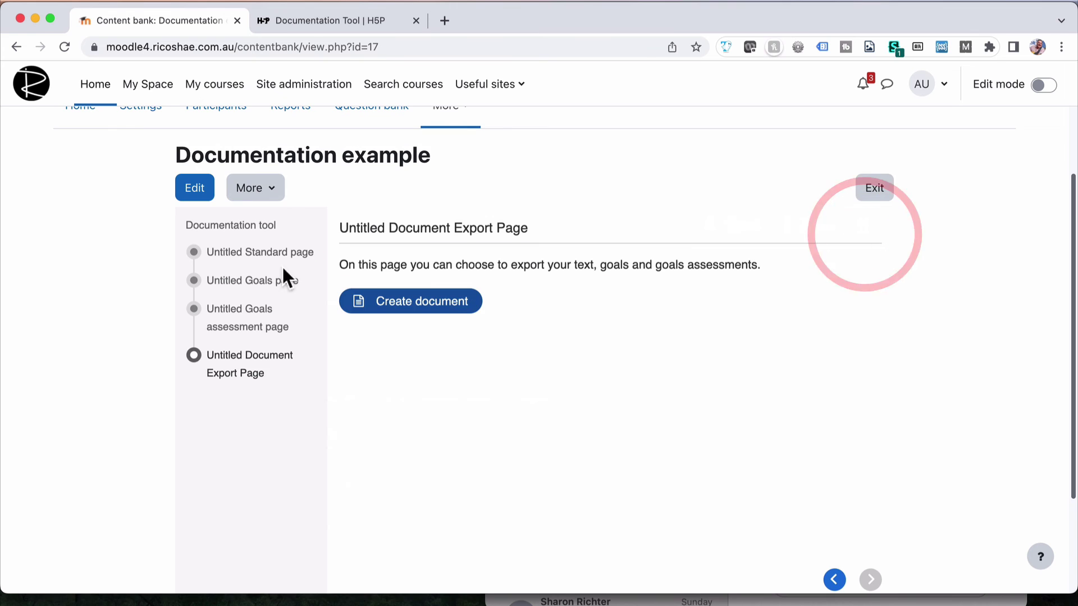
click(251, 257)
click(416, 359)
text(asdfasdfasd fasdf asdf asdf asdf)
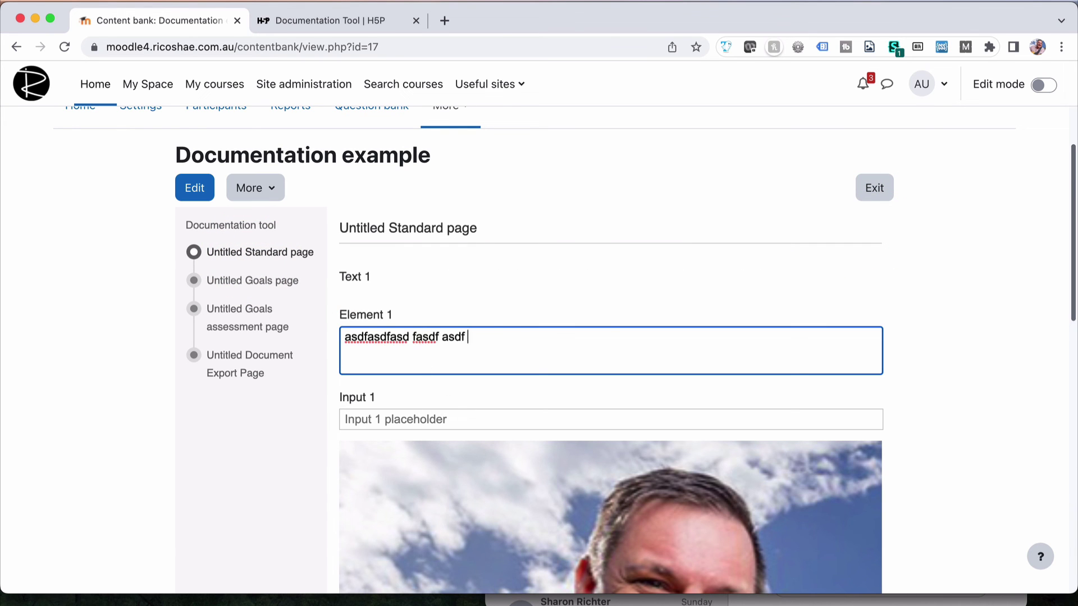
click(435, 418)
text(asdf asdf asdf fasd)
Regenerate the document on the Export page and check that the new Element 1 and Input 1 answers appear
click(251, 359)
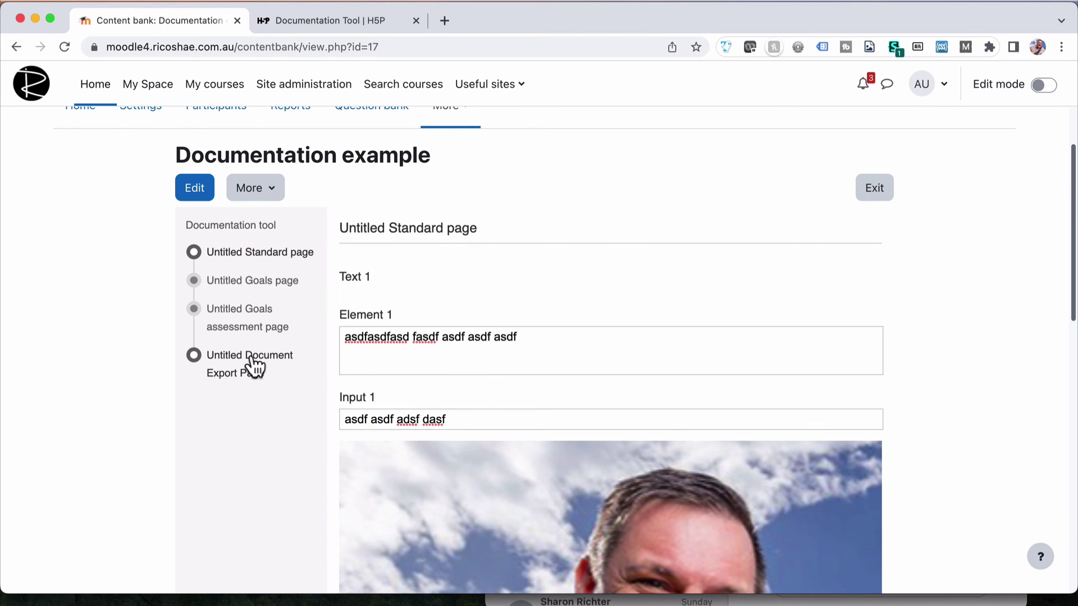
click(425, 301)
scroll(425, 314, down, 2)
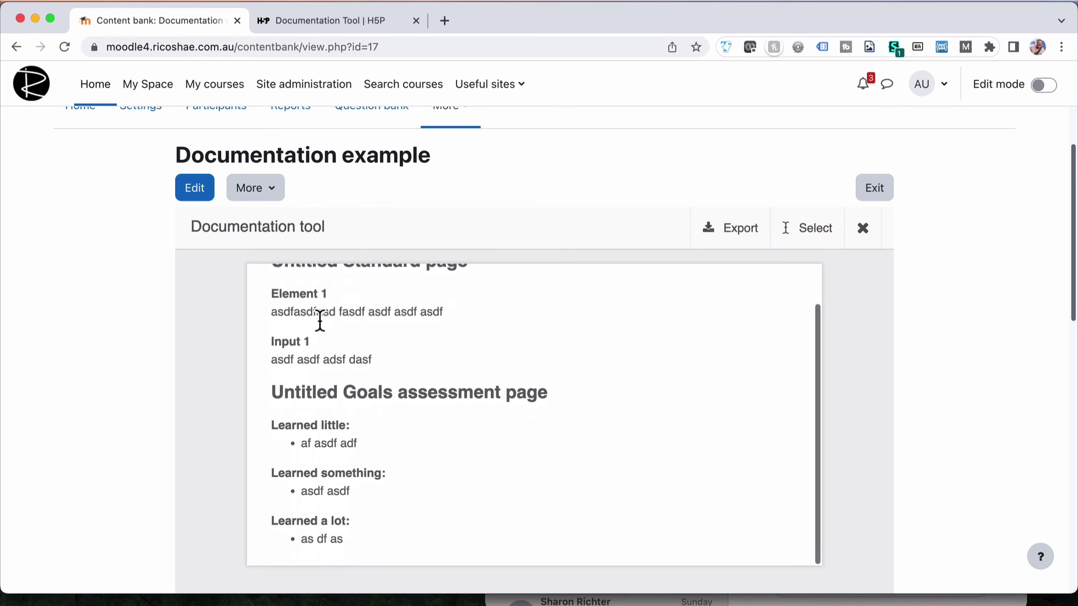
drag(277, 312, 397, 324)
mouse_move(291, 347)
mouse_down()
mouse_move(351, 337)
mouse_move(306, 336)
mouse_up()
click(290, 297)
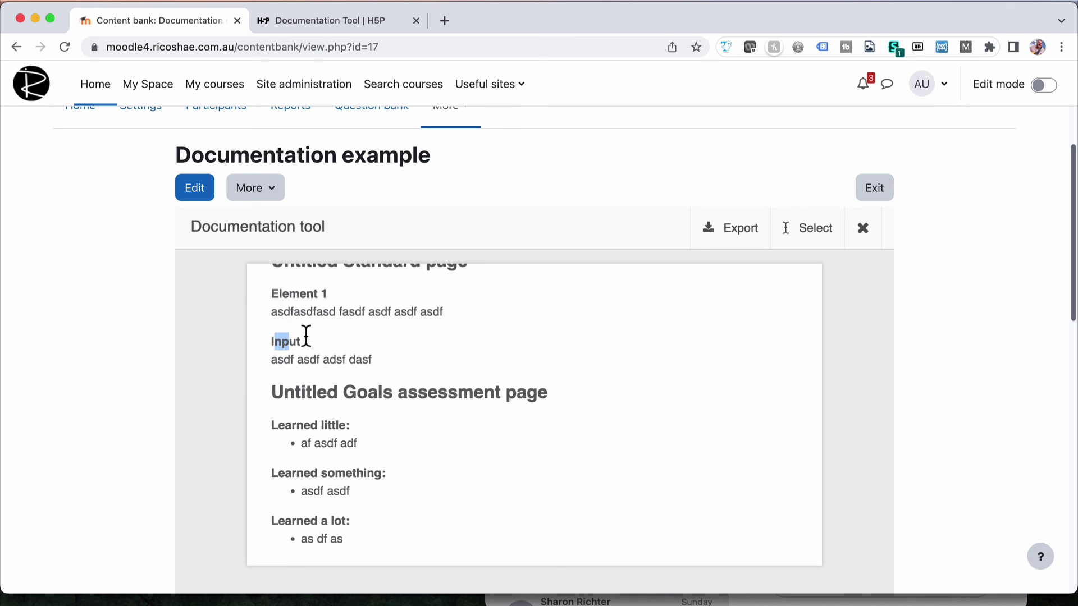
scroll(306, 337, down, 2)
scroll(306, 337, up, 5)
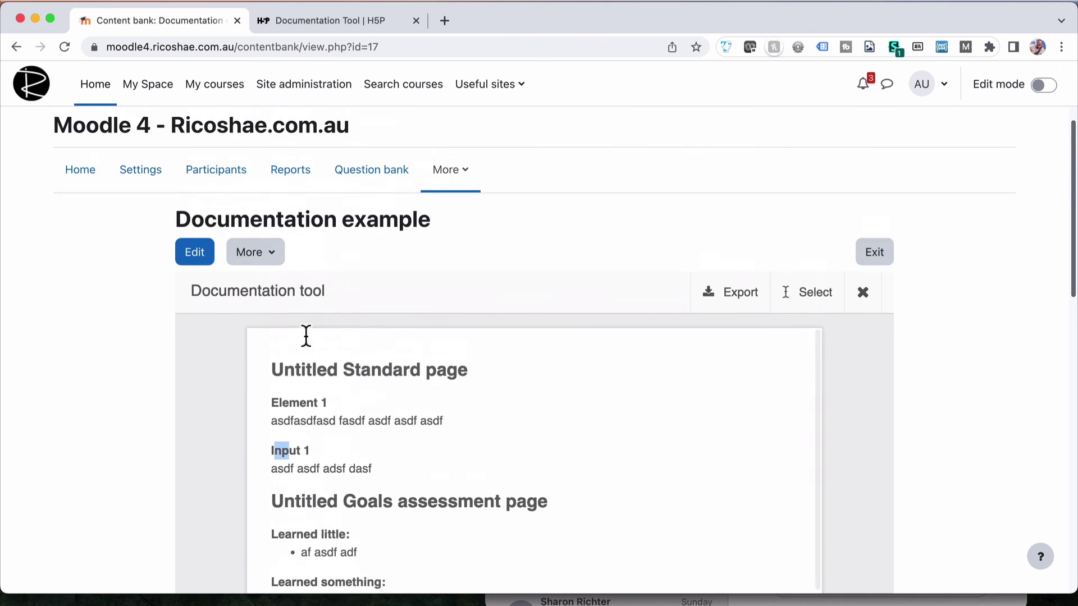